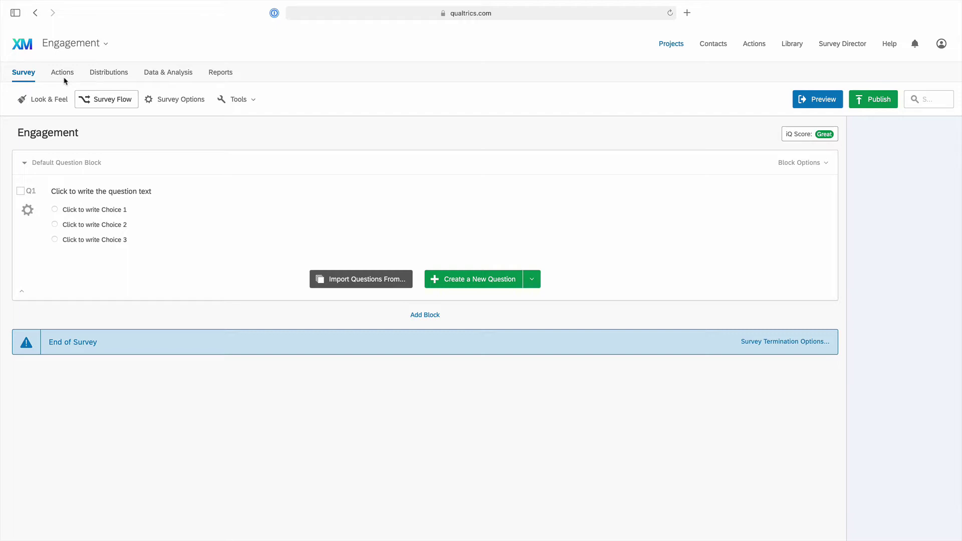
# Return to the projects overview and create a new project folder named HRD 6355
pyautogui.click(27, 48)
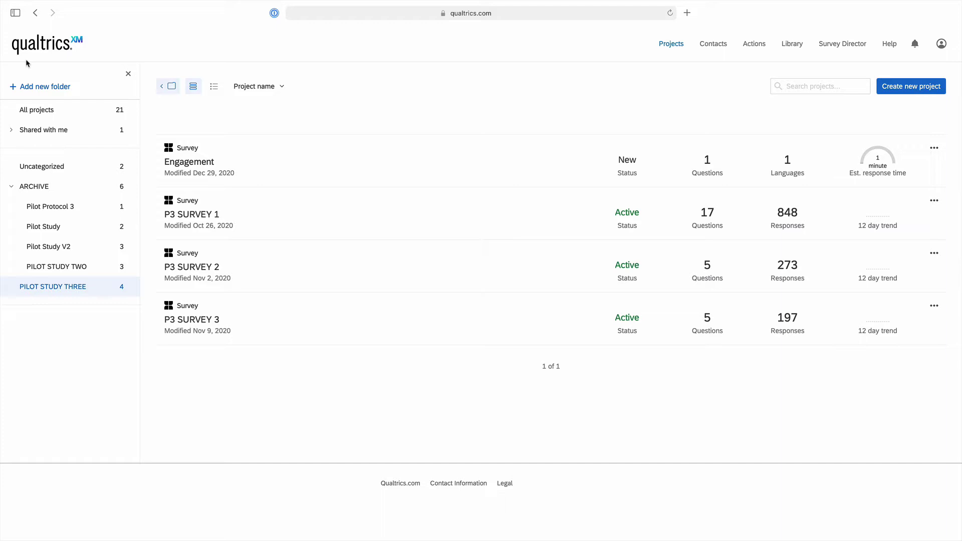
pyautogui.click(28, 87)
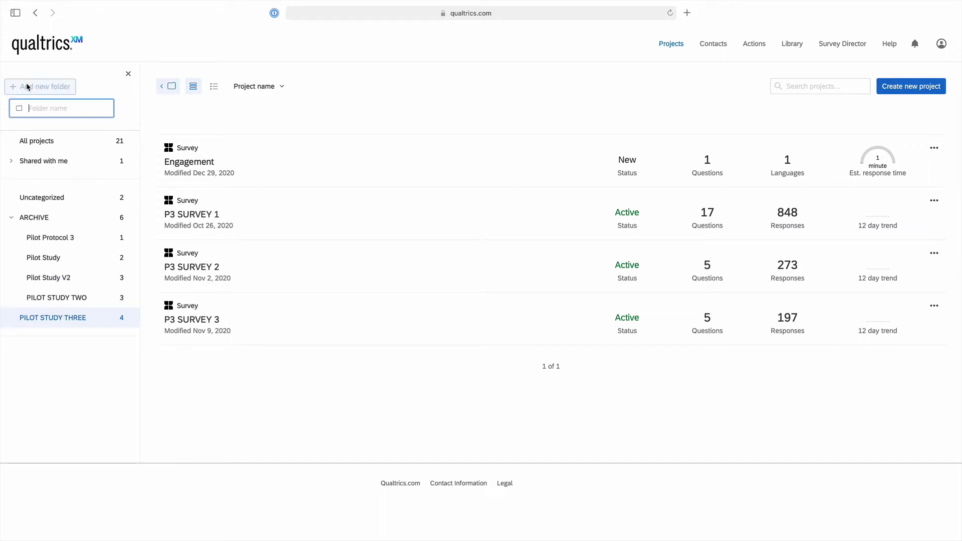
pyautogui.write('HRD')
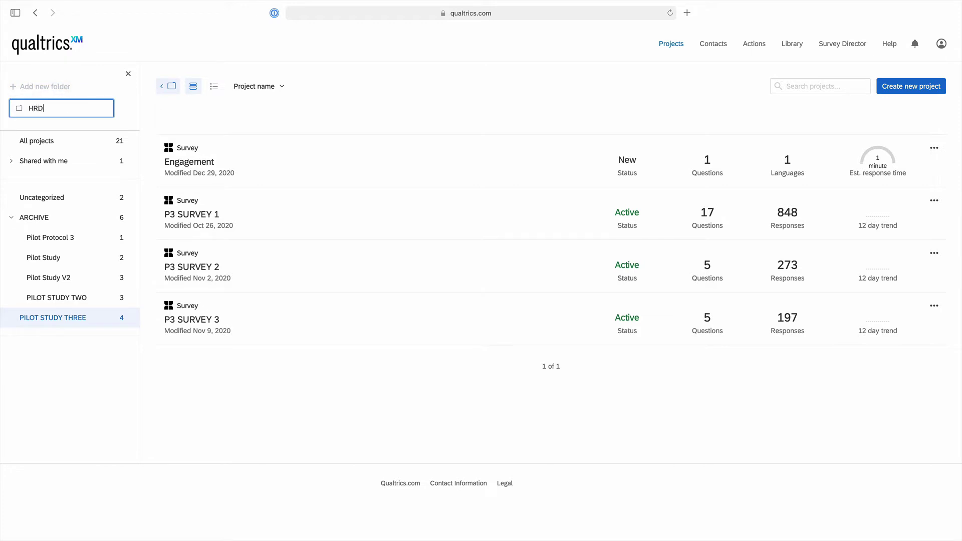
pyautogui.write(' 6355')
pyautogui.press('Return')
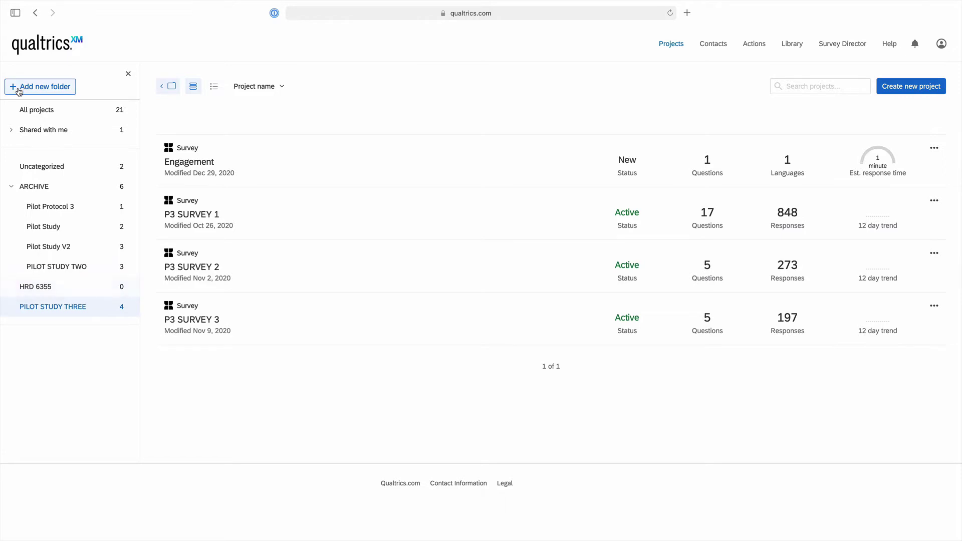
# Move the Engagement survey into the HRD 6355 folder and open the survey from there
pyautogui.moveTo(188, 163); pyautogui.dragTo(97, 292)
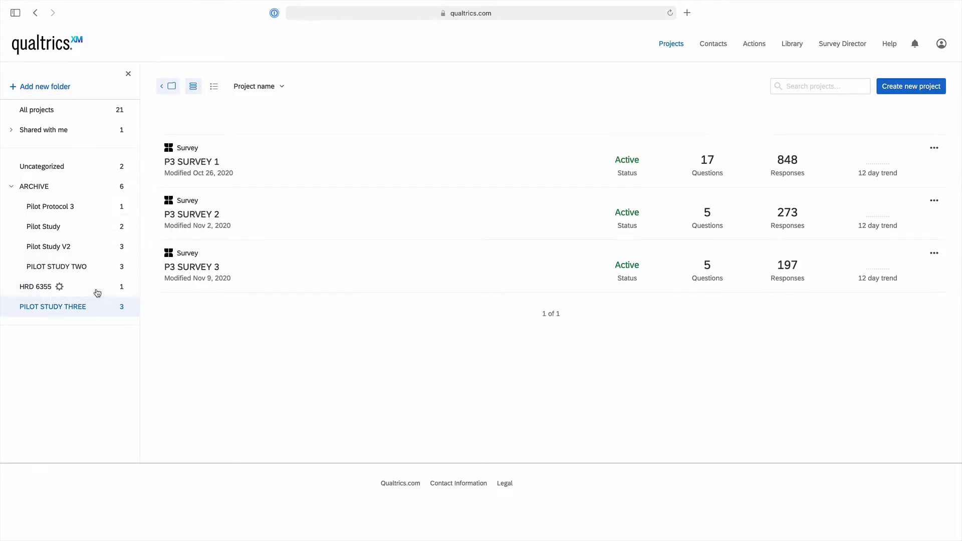
pyautogui.click(97, 291)
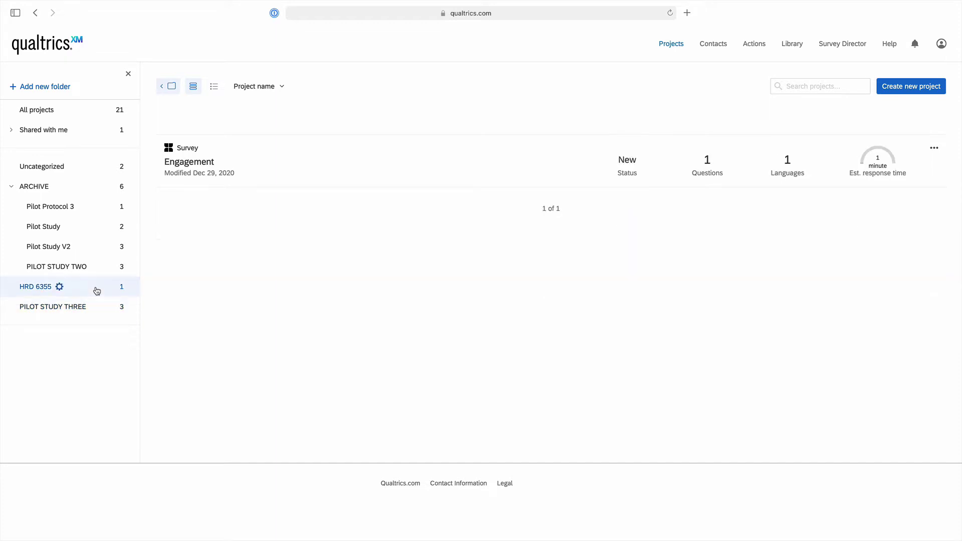
pyautogui.click(192, 164)
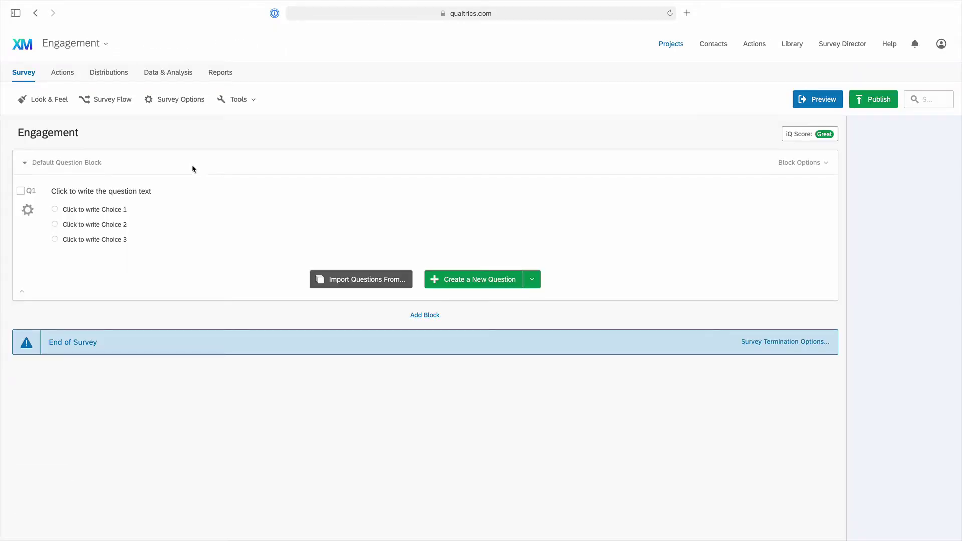
# Add four new empty blocks below the Default Question Block of the Engagement survey
pyautogui.click(420, 319)
pyautogui.click(431, 413)
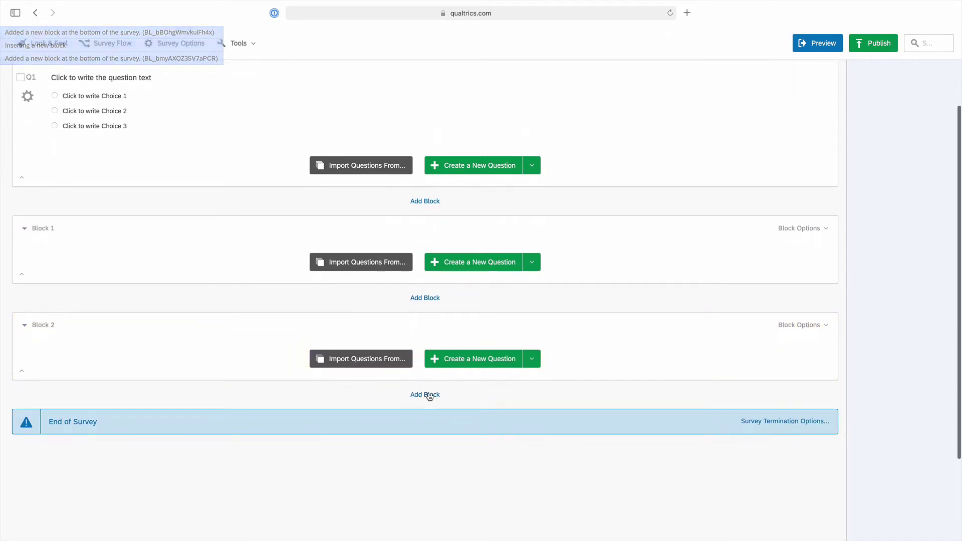
pyautogui.click(429, 394)
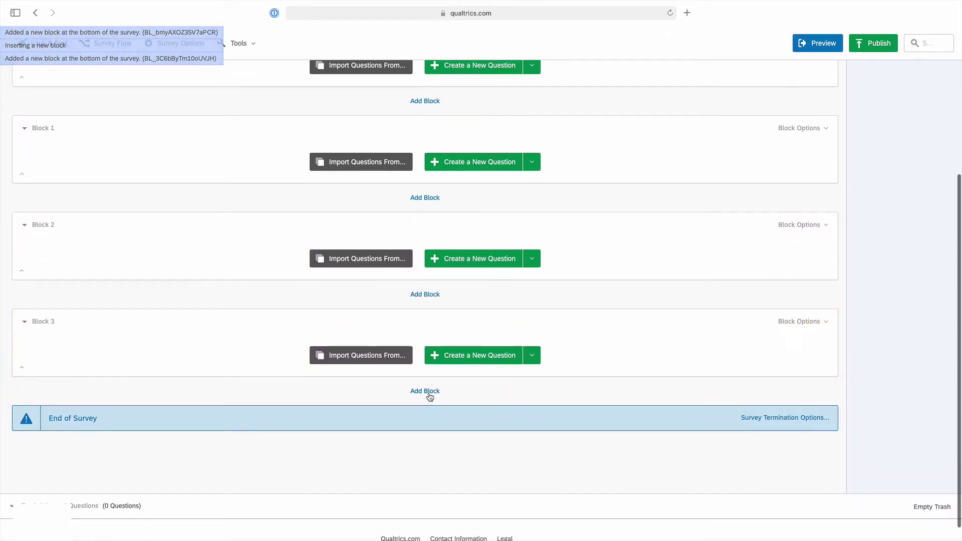
pyautogui.click(429, 396)
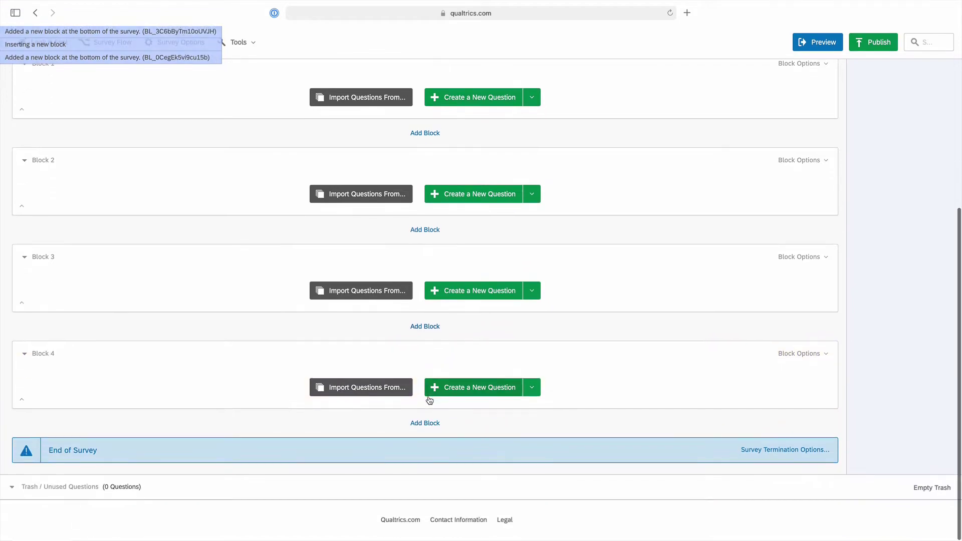
# Add a fifth new block at the end of the survey and delete that block again
pyautogui.click(425, 424)
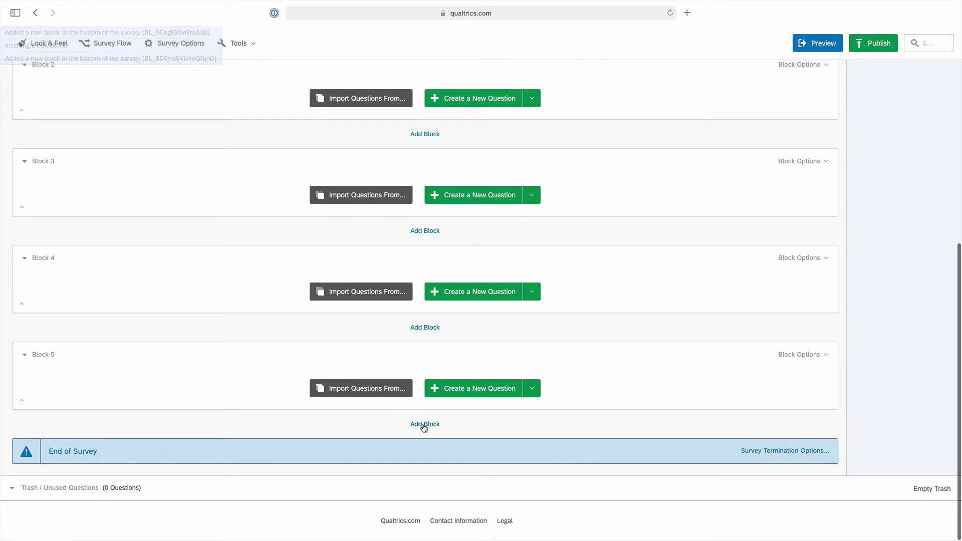
pyautogui.click(825, 356)
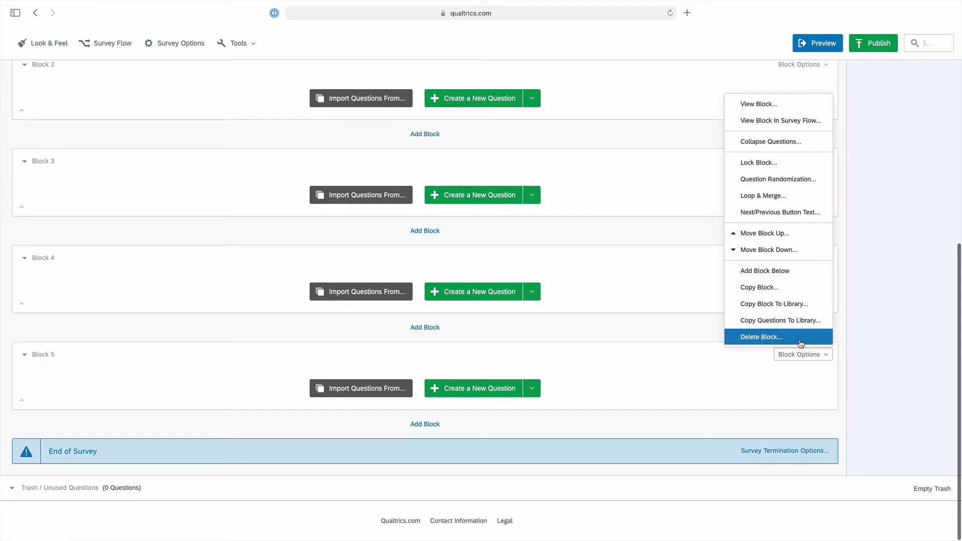
pyautogui.click(801, 343)
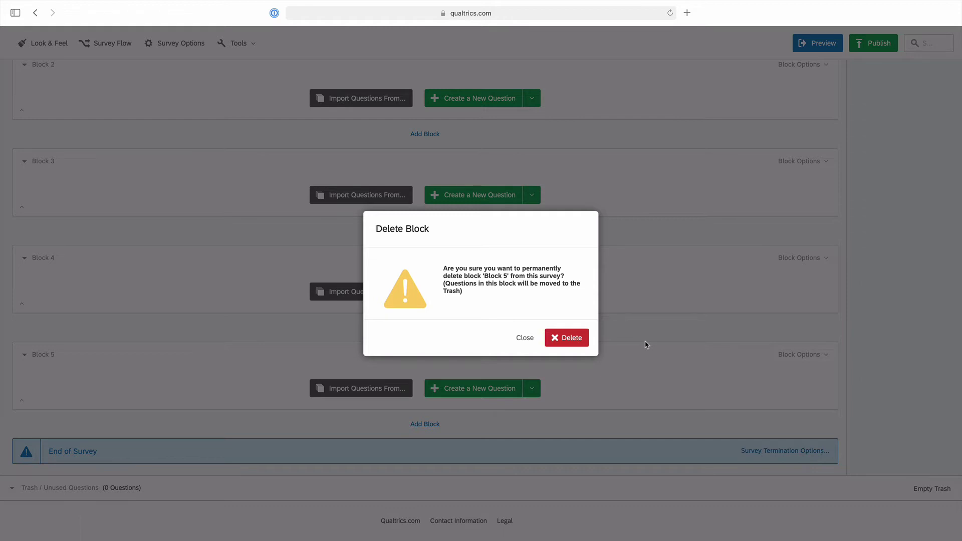
pyautogui.click(575, 338)
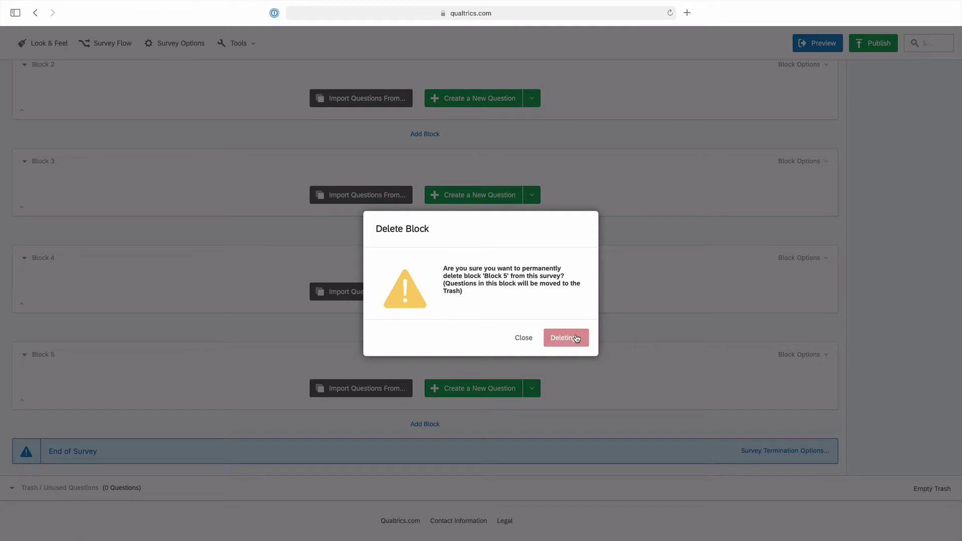
# Rename the Default Question Block at the start of the survey as DVB
pyautogui.scroll(4, 236, 191)
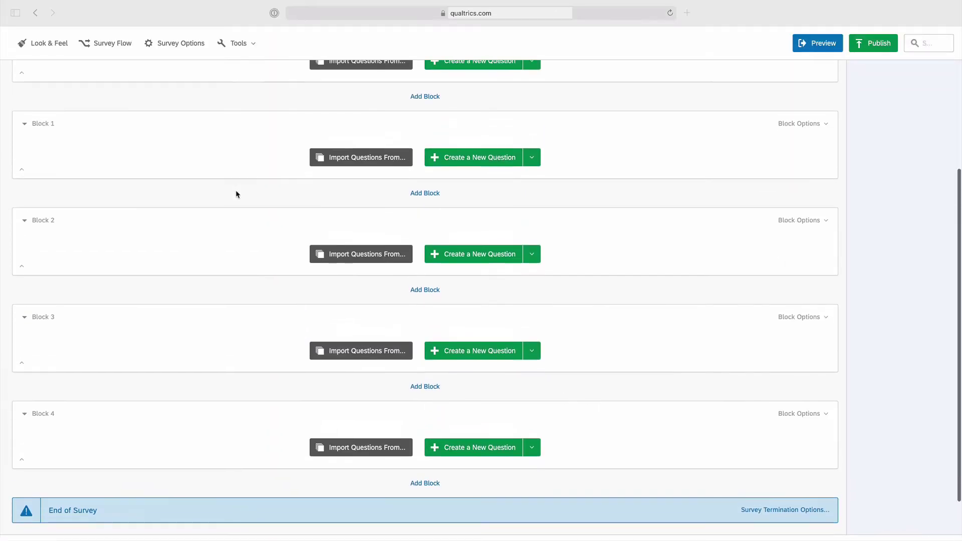
pyautogui.scroll(2, 238, 195)
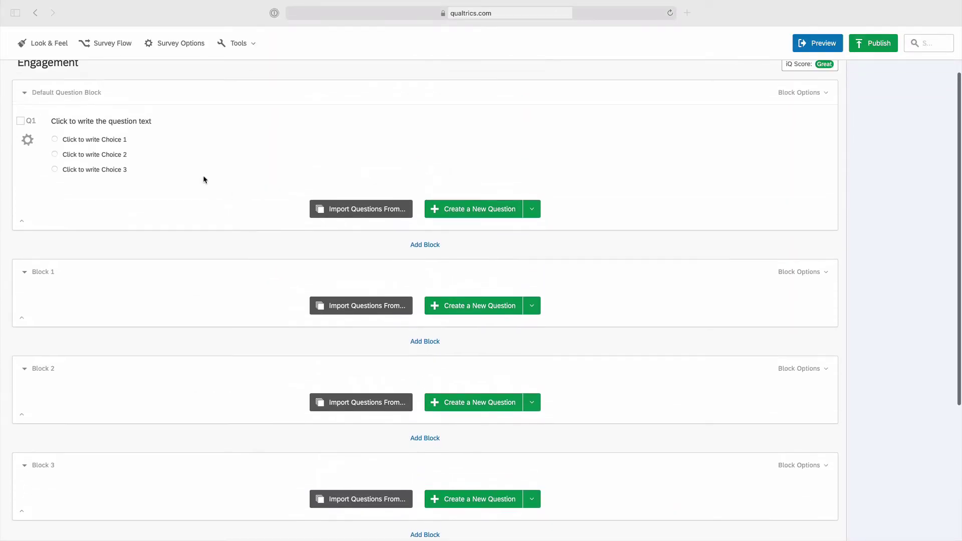
pyautogui.click(56, 94)
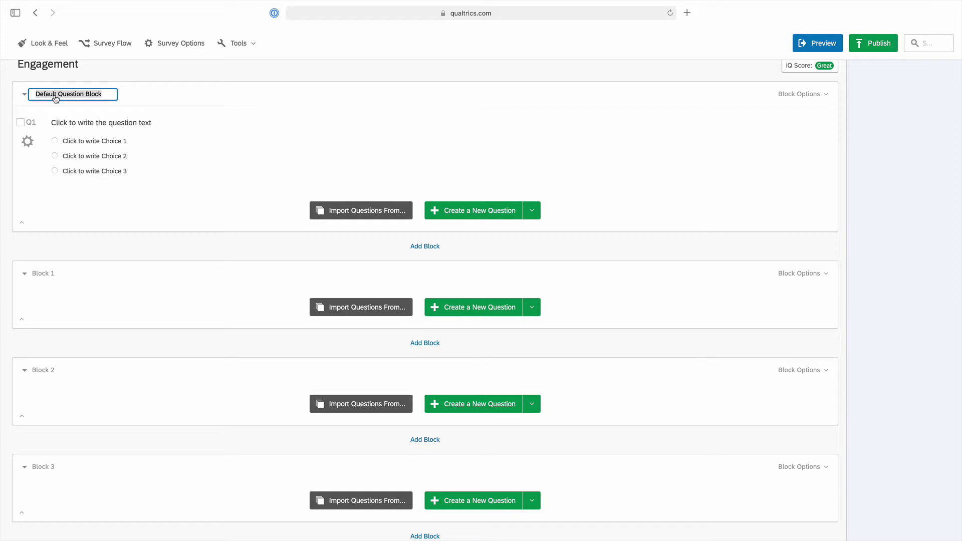
pyautogui.write('DVB')
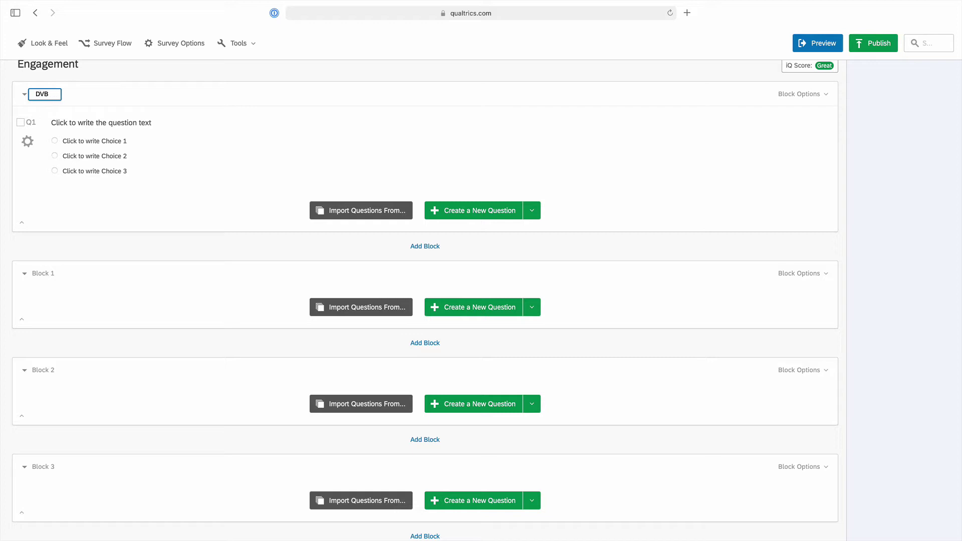
# Rename Block 1 as Consent and move it up above the DVB block
pyautogui.click(43, 273)
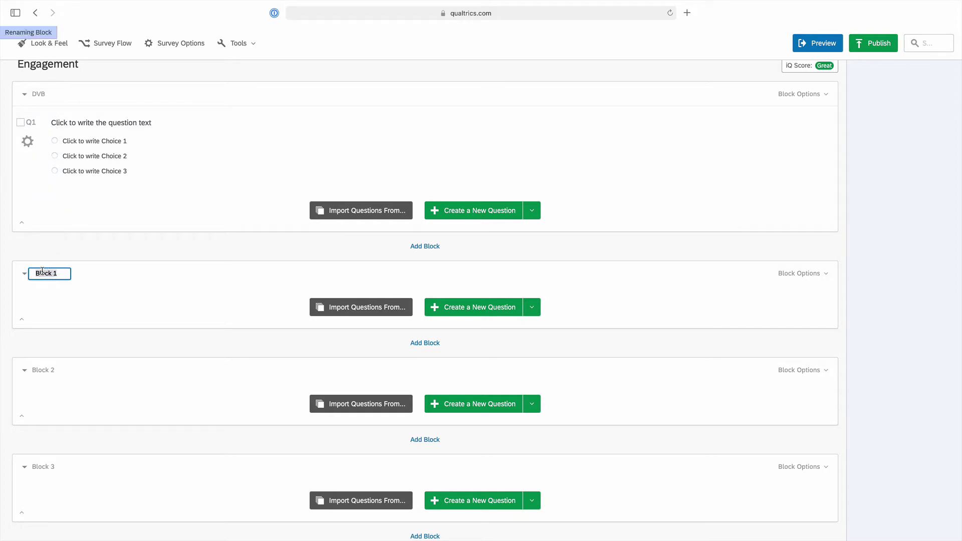
pyautogui.write('Consent')
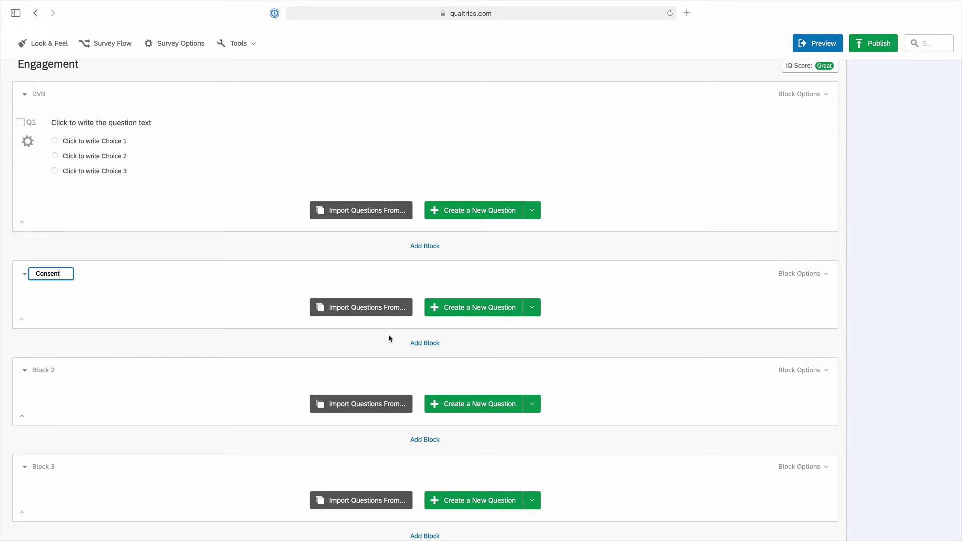
pyautogui.click(828, 274)
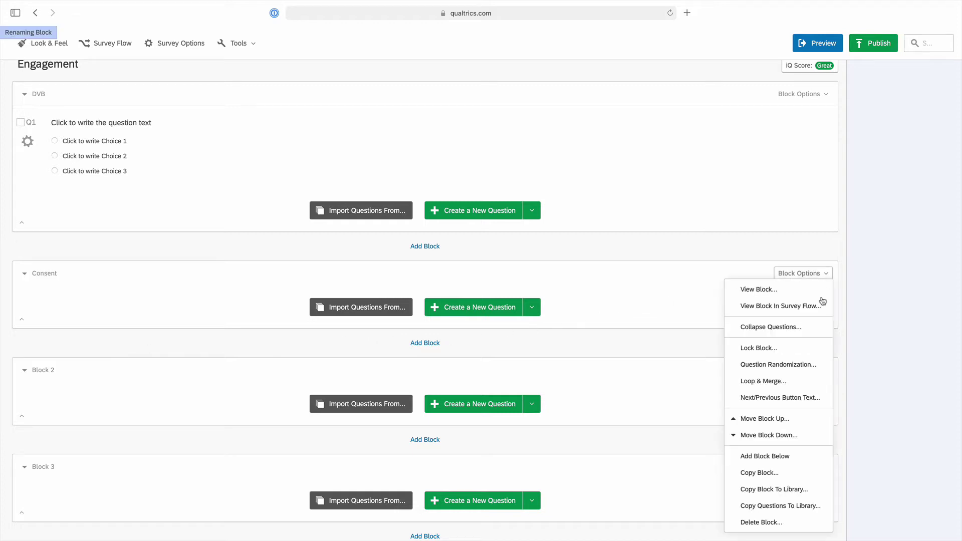
pyautogui.click(764, 419)
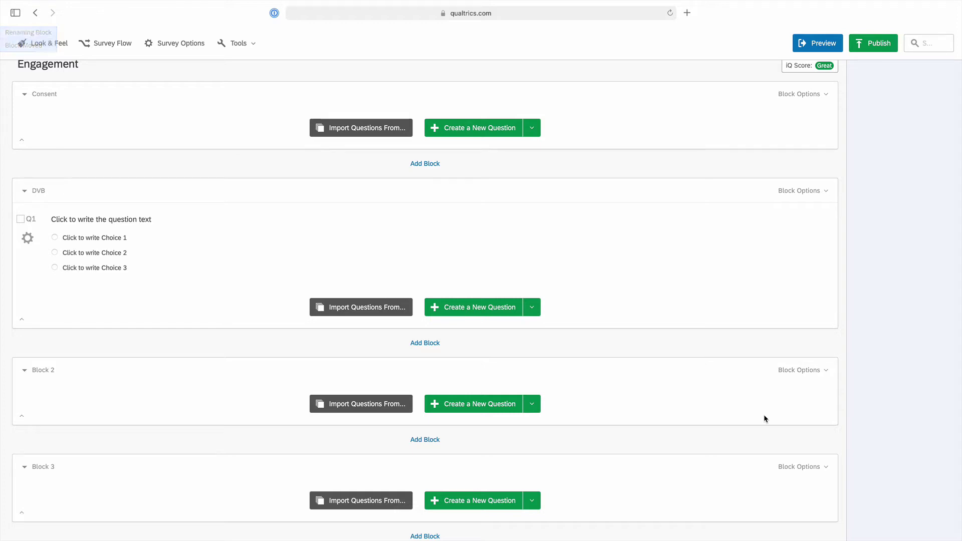
# Rename Block 2 as IMC and Block 3 as IVB
pyautogui.click(46, 371)
pyautogui.press('super+a')
pyautogui.write('IMC')
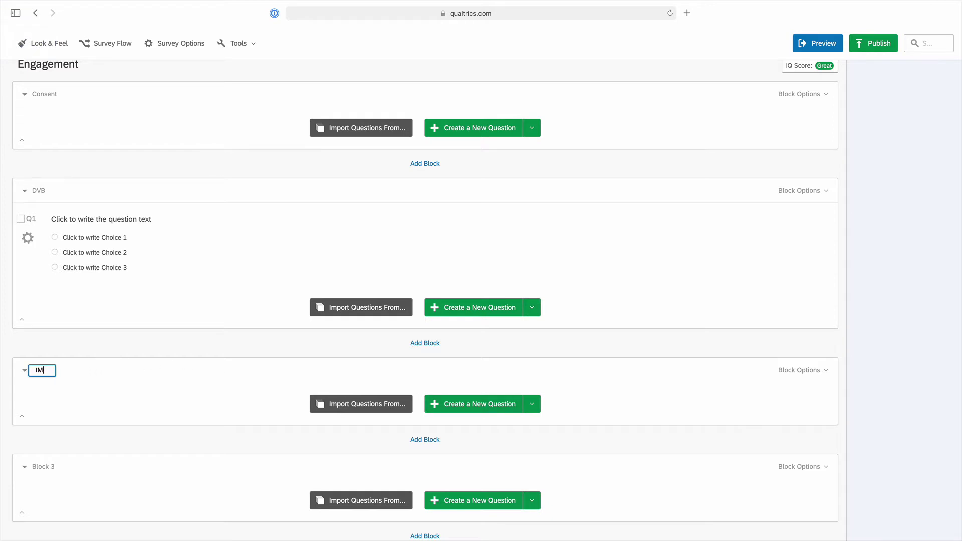
pyautogui.click(46, 467)
pyautogui.press('super+a')
pyautogui.write('IVB')
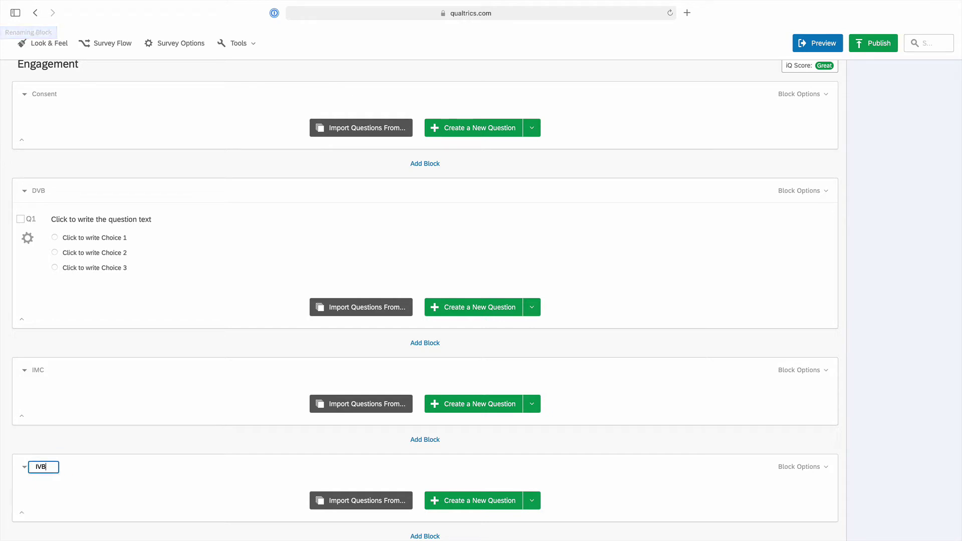
# Rename Block 4, the last block before the end of the survey, as Demographics
pyautogui.scroll(-1, 47, 469)
pyautogui.scroll(-5, 47, 469)
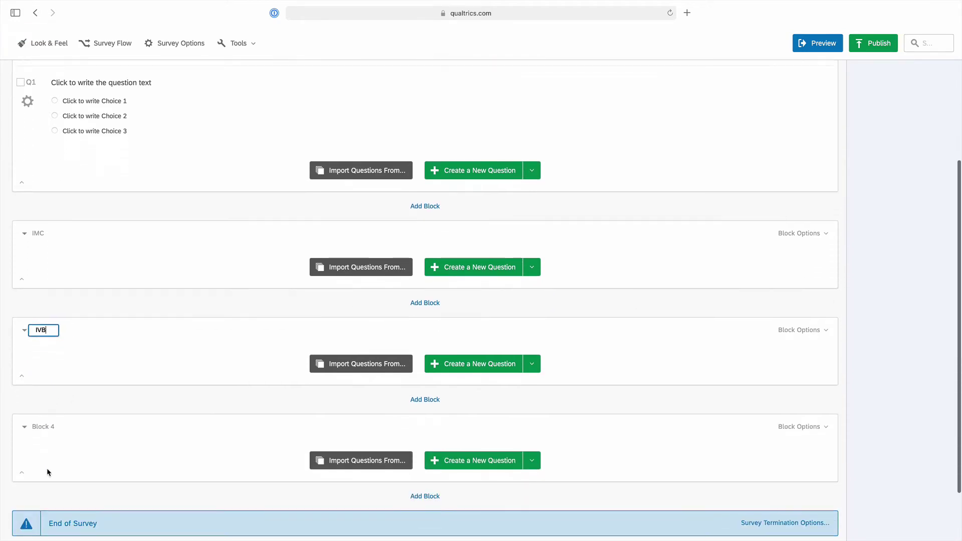
pyautogui.click(43, 427)
pyautogui.write('Demograp')
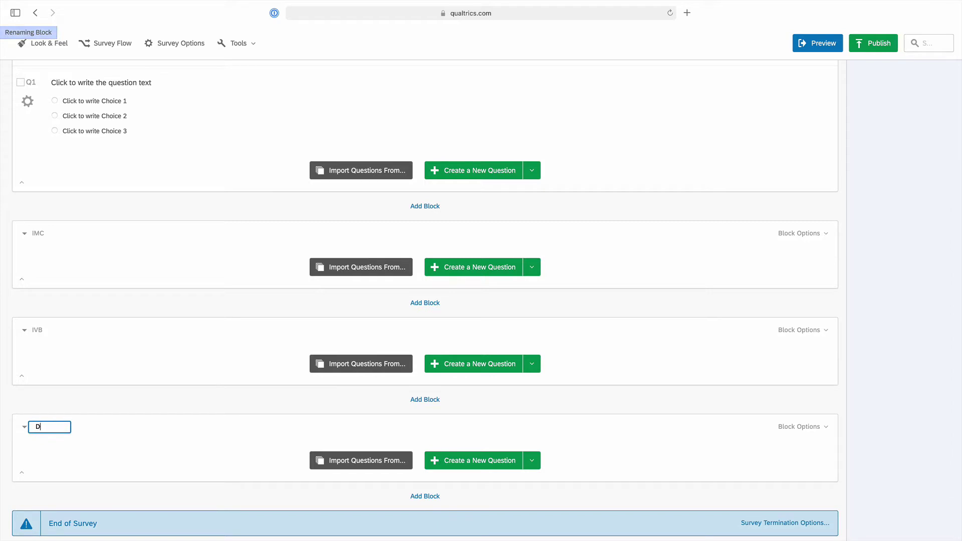
pyautogui.write('hics')
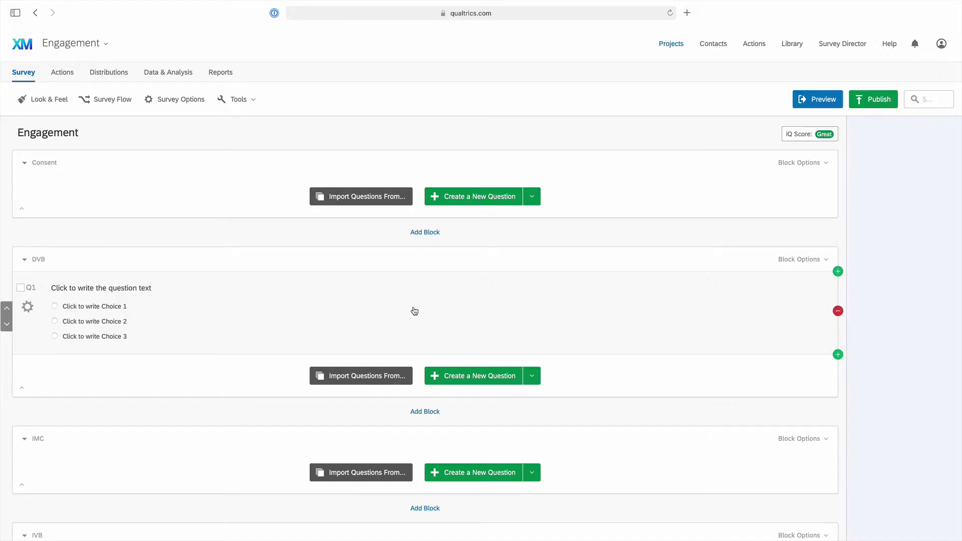
# Change question Q1 in the DVB block to the Matrix Table question type
pyautogui.click(414, 311)
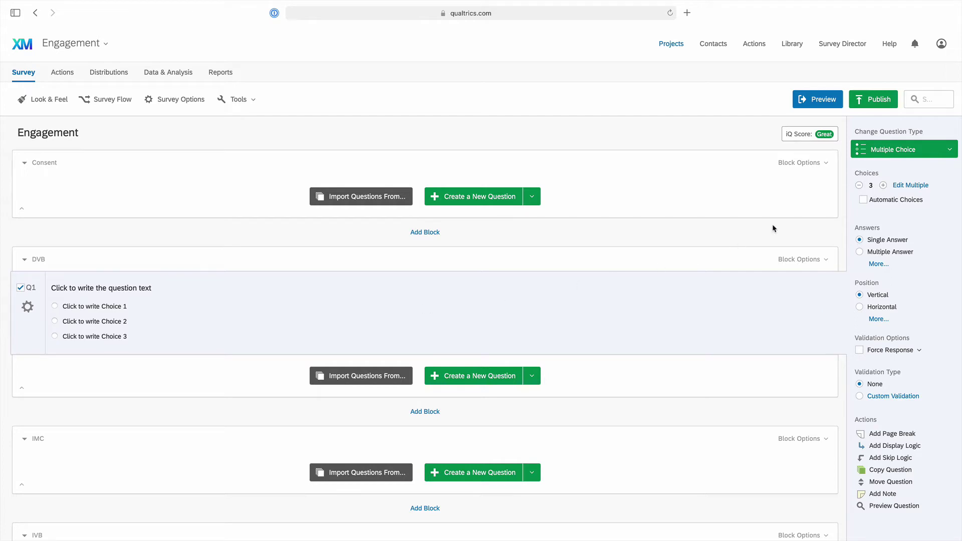
pyautogui.click(948, 151)
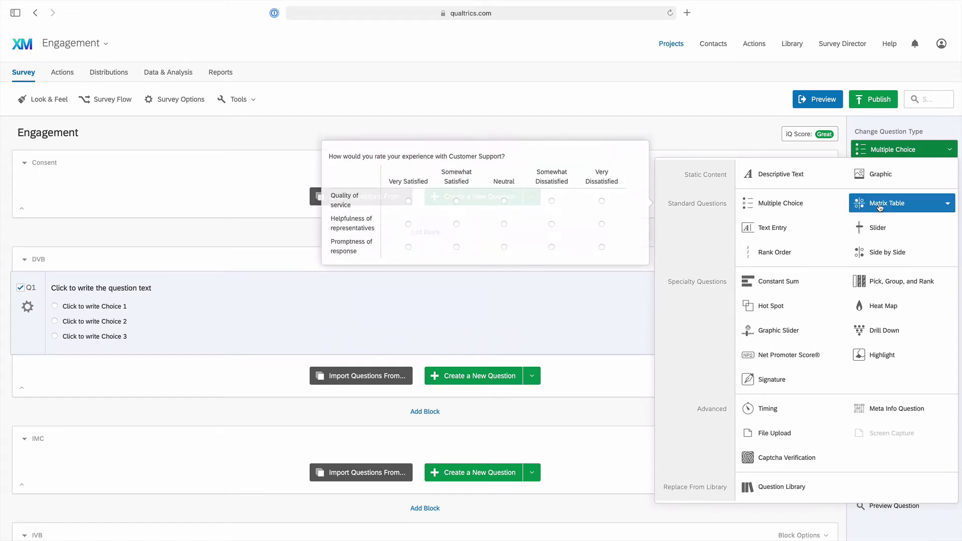
pyautogui.click(880, 208)
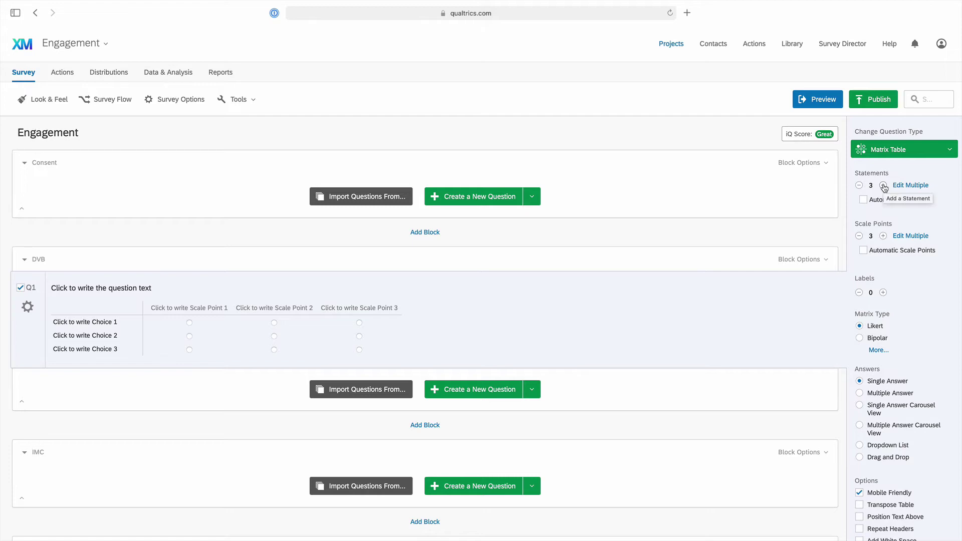
# Set the Q1 matrix table to 5 statements and 6 scale points
pyautogui.click(883, 186)
pyautogui.click(883, 186)
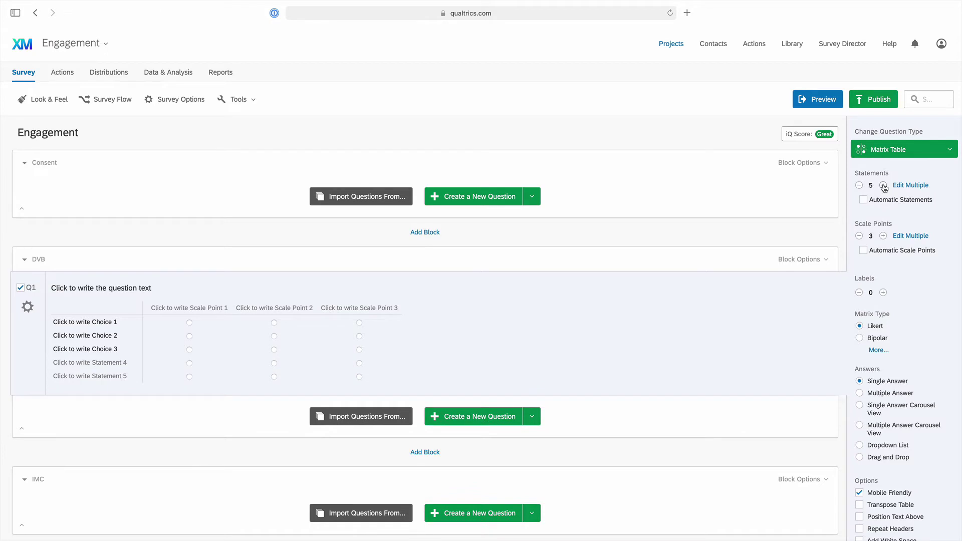
pyautogui.click(882, 236)
pyautogui.click(881, 236)
pyautogui.click(882, 236)
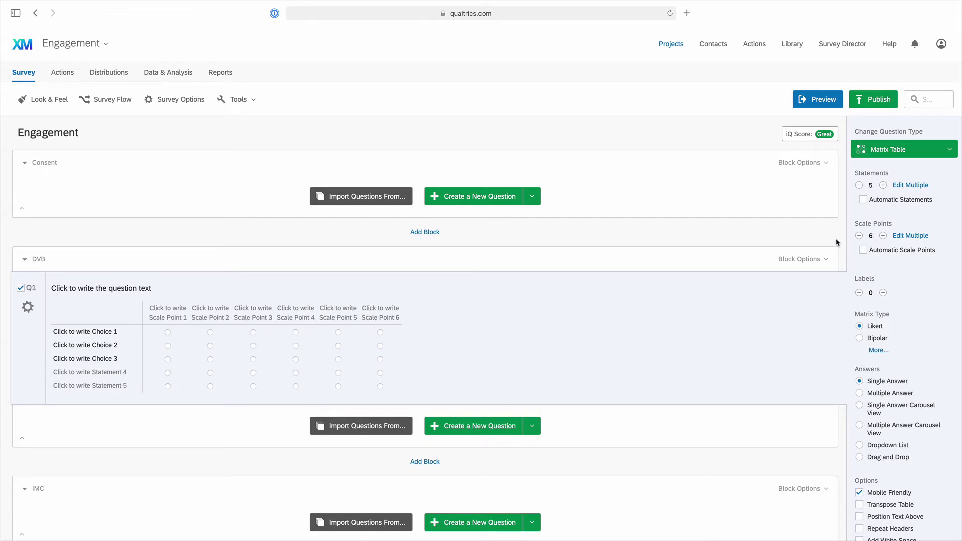
# Label the scale points "To no extent", "To a little extent", "To some extent", "To a great extent", "To a very great extent" and "To the fullest extent"
pyautogui.click(176, 313)
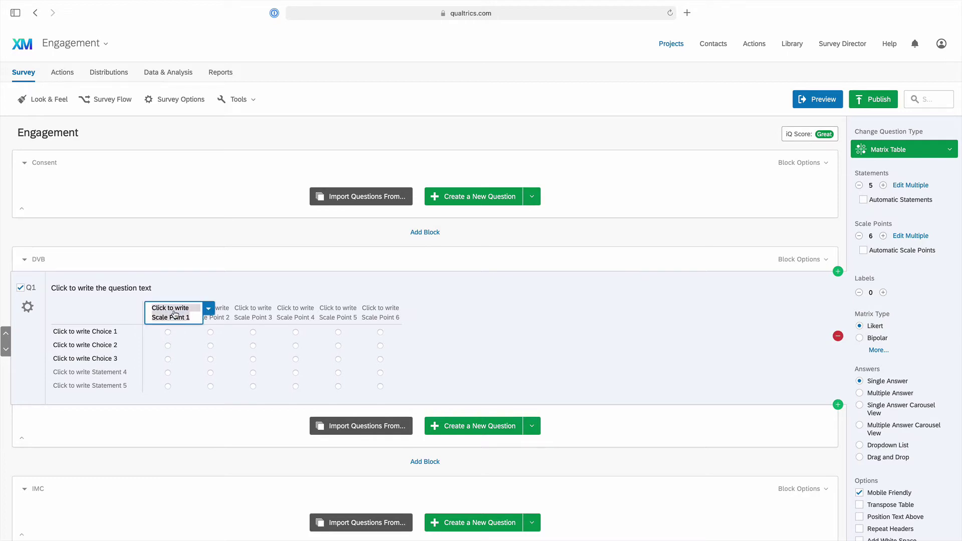
pyautogui.write('To no extent')
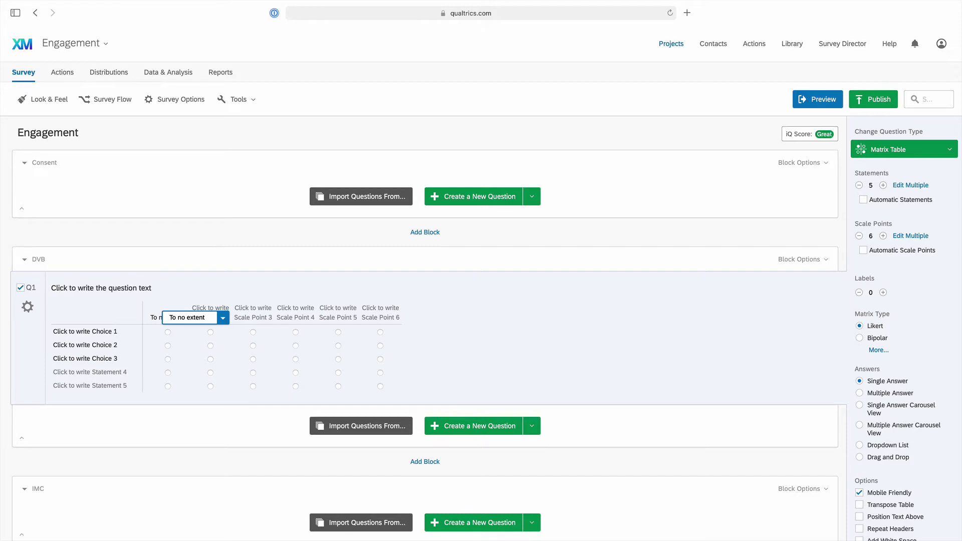
pyautogui.press('Tab')
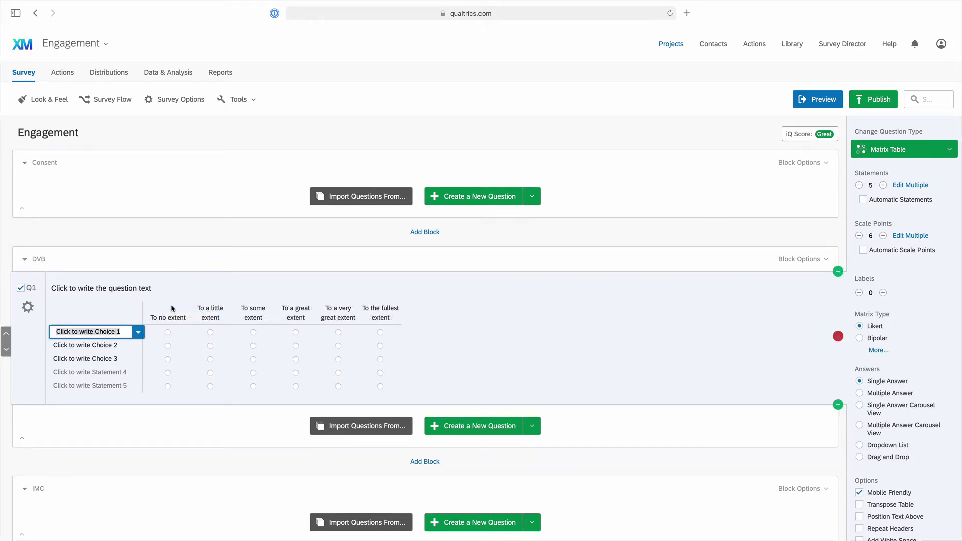
# Fill in Q1's five "I intend to" statements, ending with "I intend to achieve all of my work goals"
pyautogui.write('I intend to achieve all of my work goals')
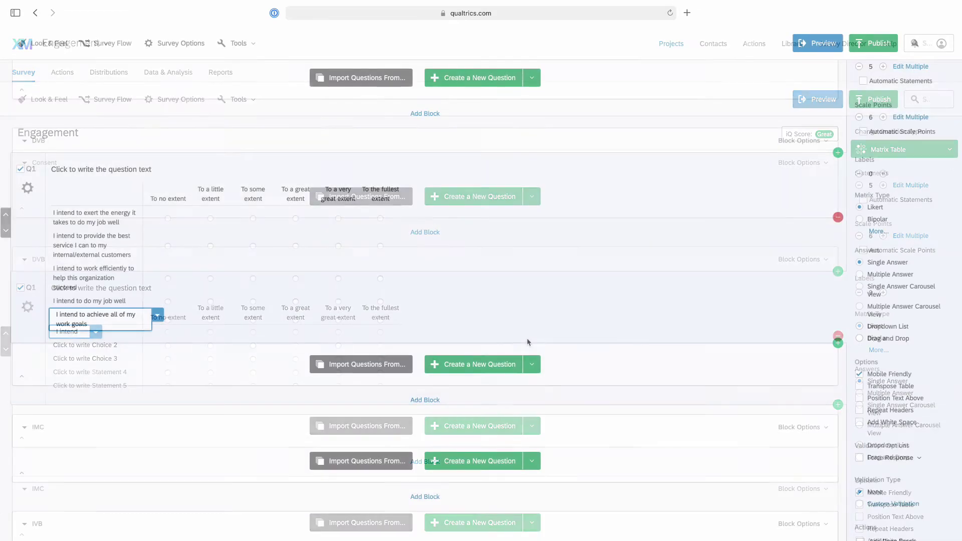
pyautogui.click(507, 259)
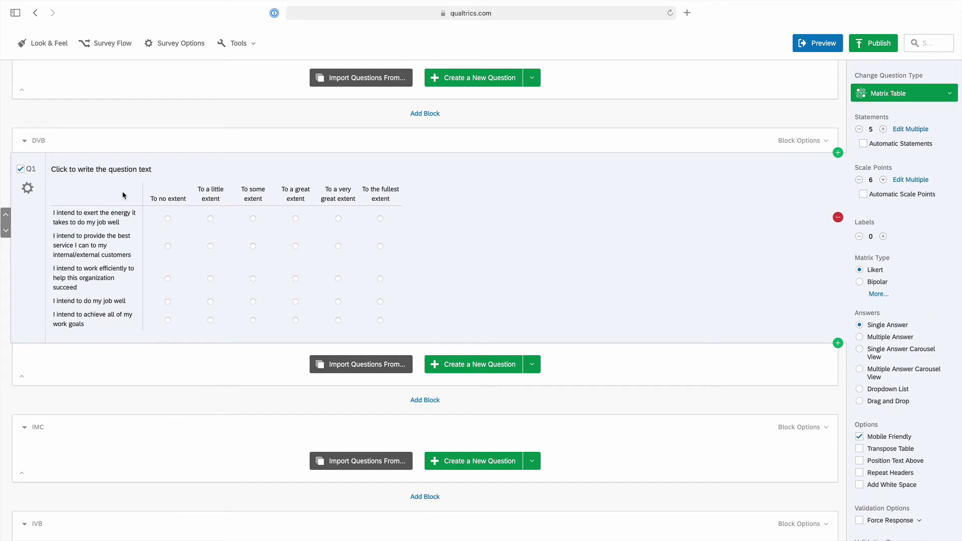
# Replace Q1's question text with the instructions beginning "Using the scale below, indicate your level of agreement with each statement"
pyautogui.click(102, 172)
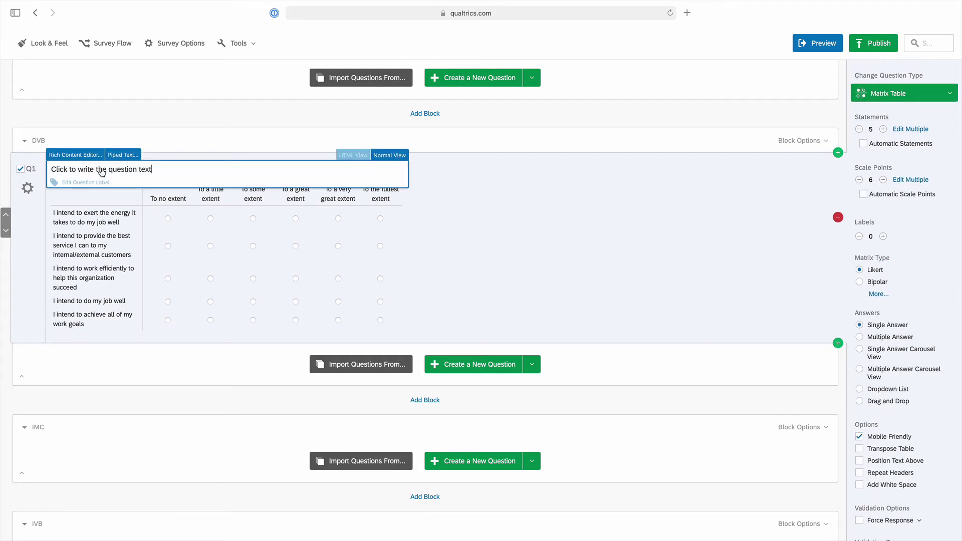
pyautogui.tripleClick(102, 172)
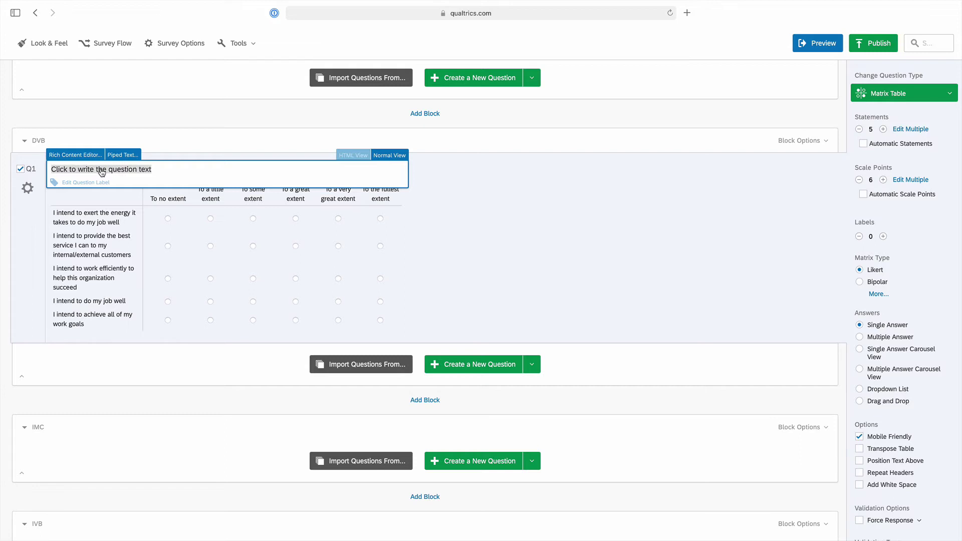
pyautogui.write('Using the')
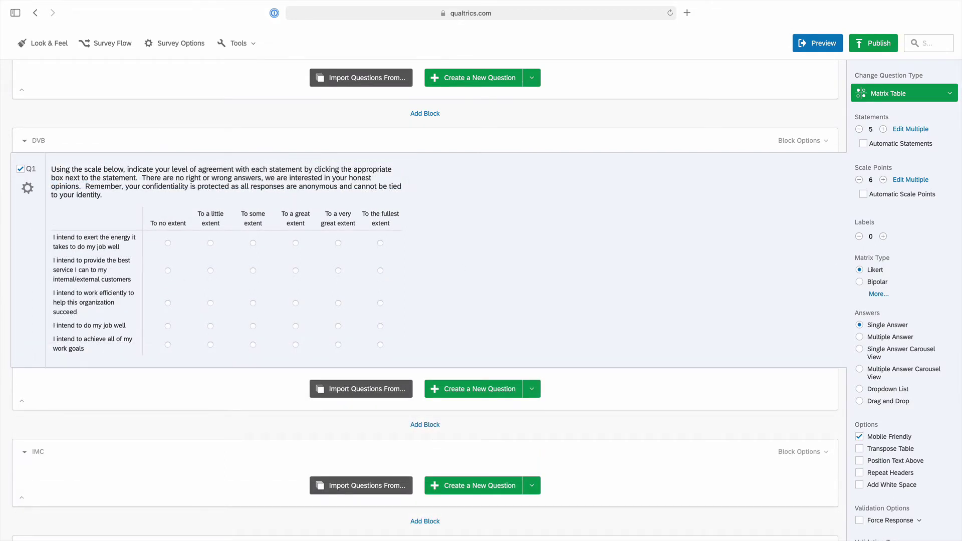
# Add a question below Q1 in the DVB block and change its type to Descriptive Text
pyautogui.moveTo(627, 333)
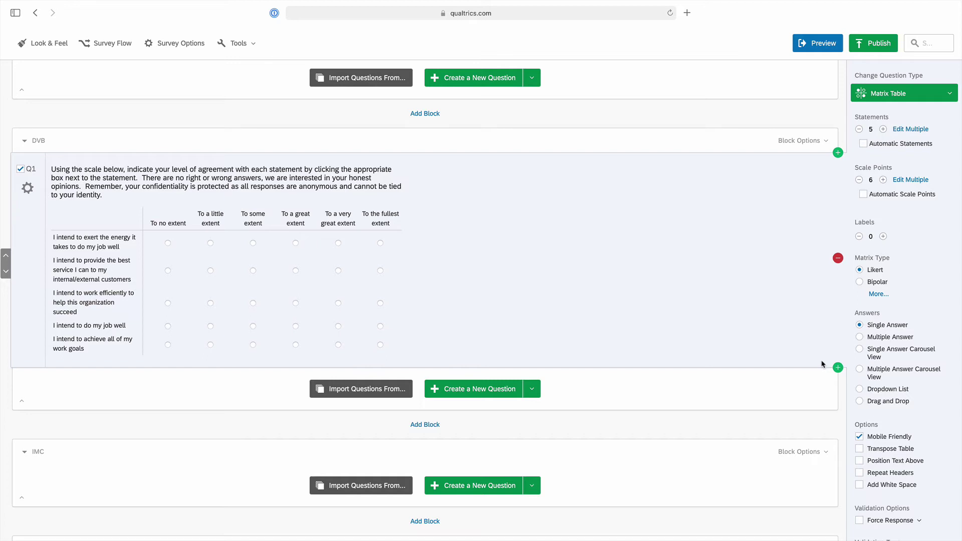
pyautogui.click(837, 369)
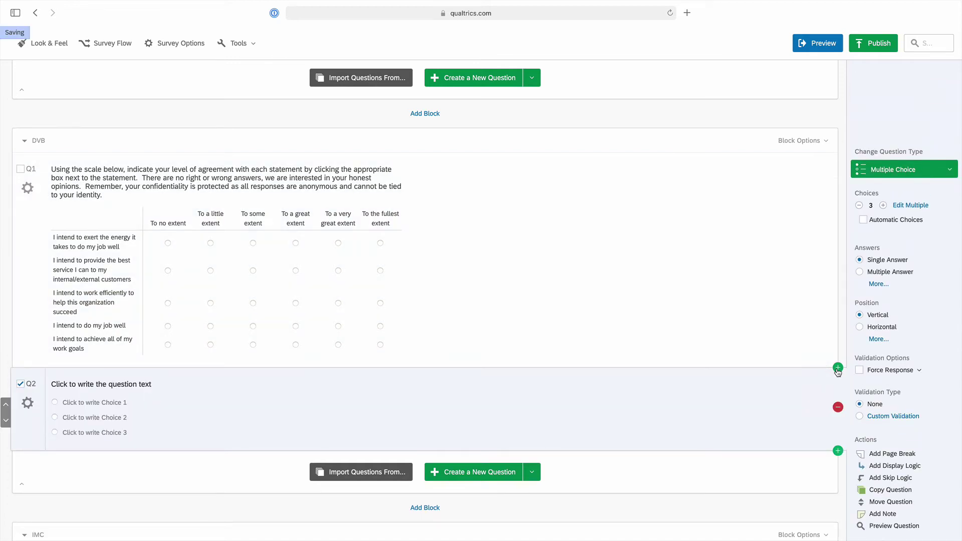
pyautogui.click(949, 171)
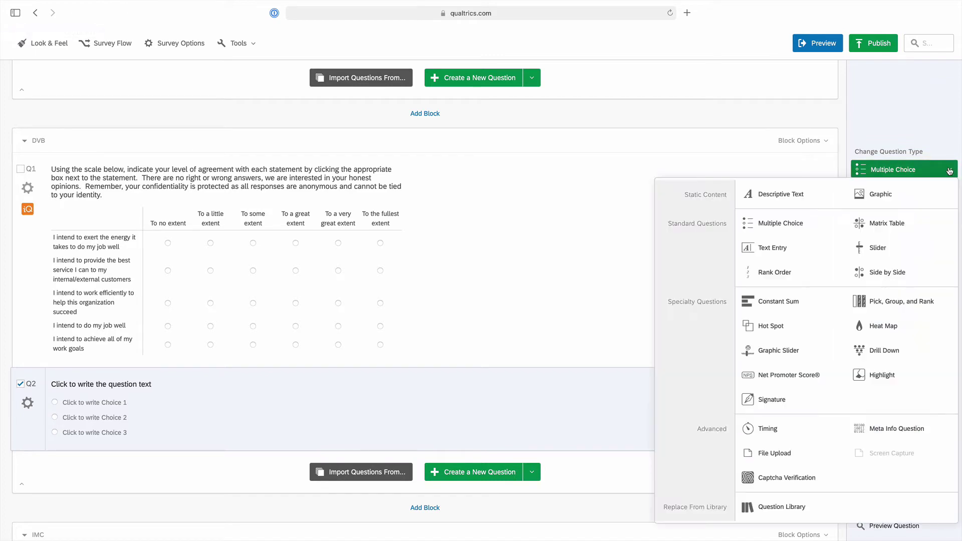
pyautogui.click(804, 194)
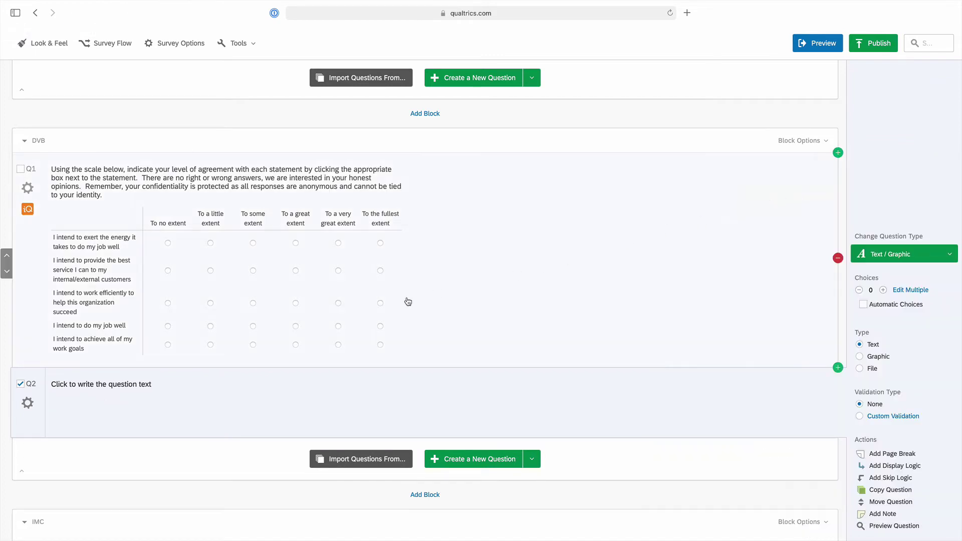
# Set Q2's text to "© 2009 The Ken Blanchard Companies. All rights reserved. Do not duplicate.", entering the copyright symbol as the HTML code &copy
pyautogui.click(137, 387)
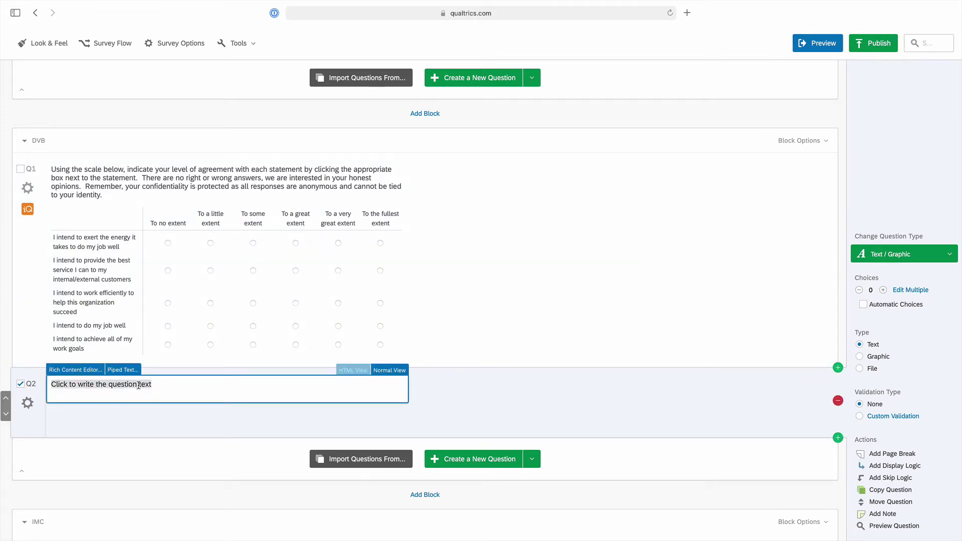
pyautogui.click(349, 371)
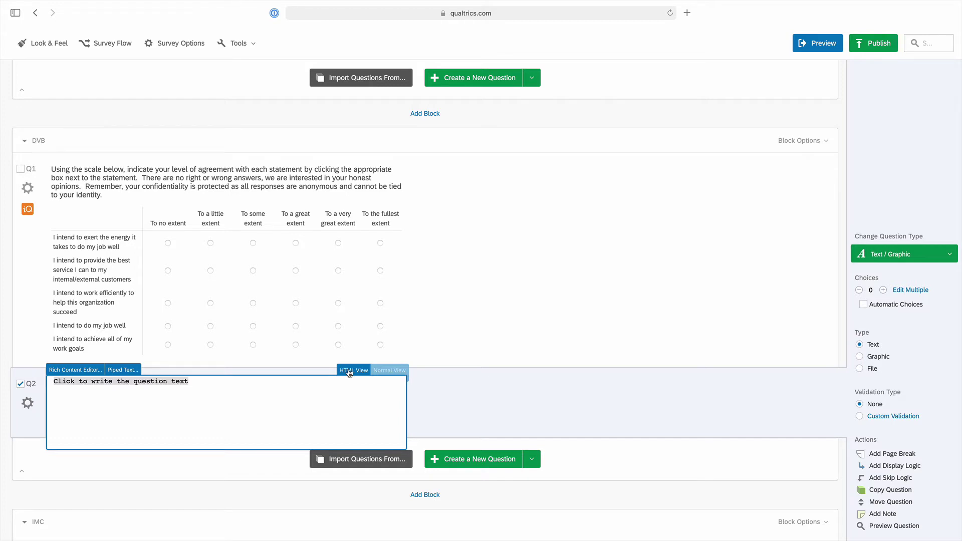
pyautogui.write('&copy')
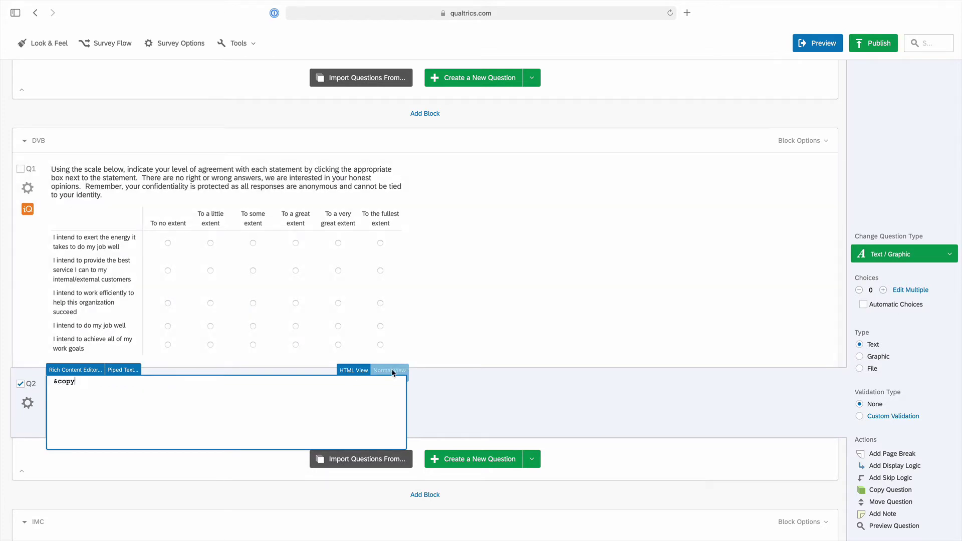
pyautogui.click(393, 372)
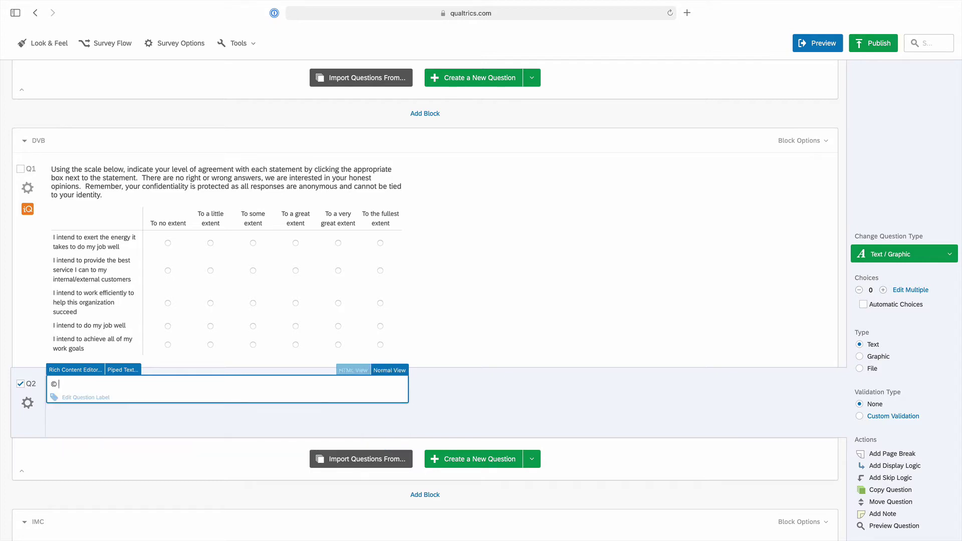
pyautogui.write('2009 The Ken Blanchard Companies')
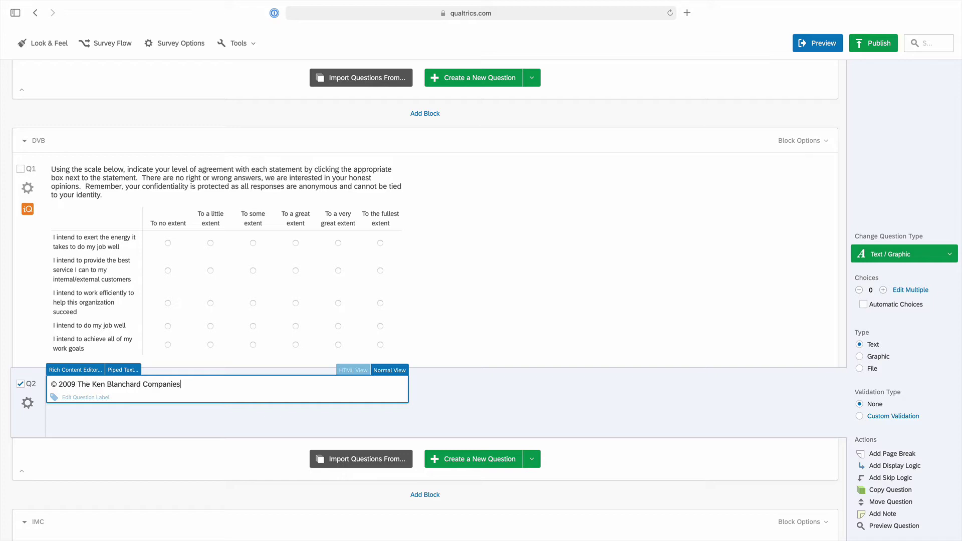
pyautogui.write('. All rights reserved. Do not du')
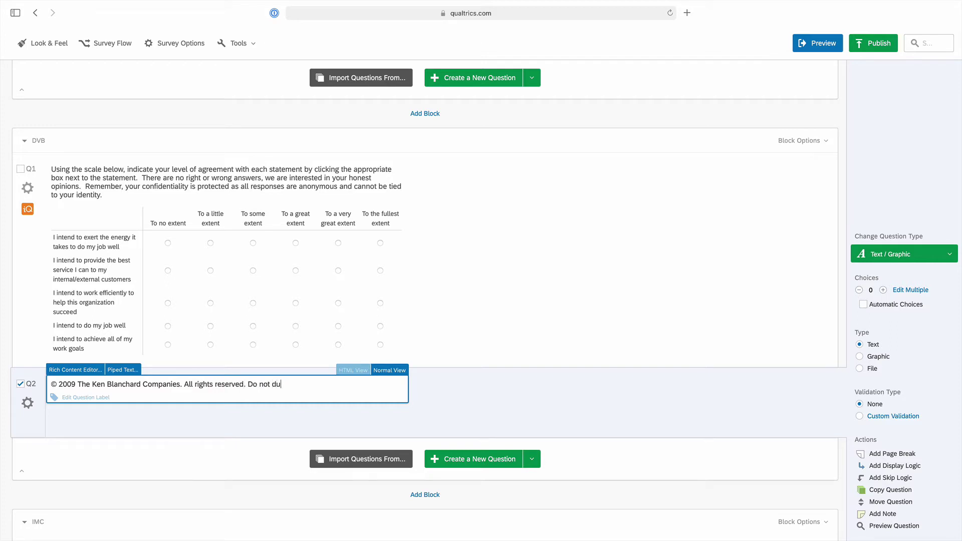
pyautogui.write('plicate.')
# Turn on Force Response for the Q1 matrix table
pyautogui.click(800, 354)
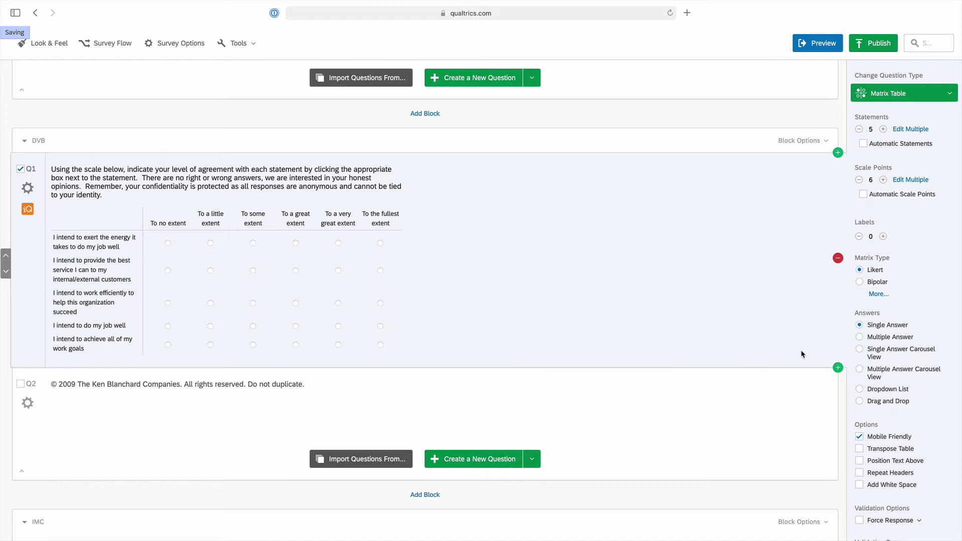
pyautogui.scroll(-1, 884, 362)
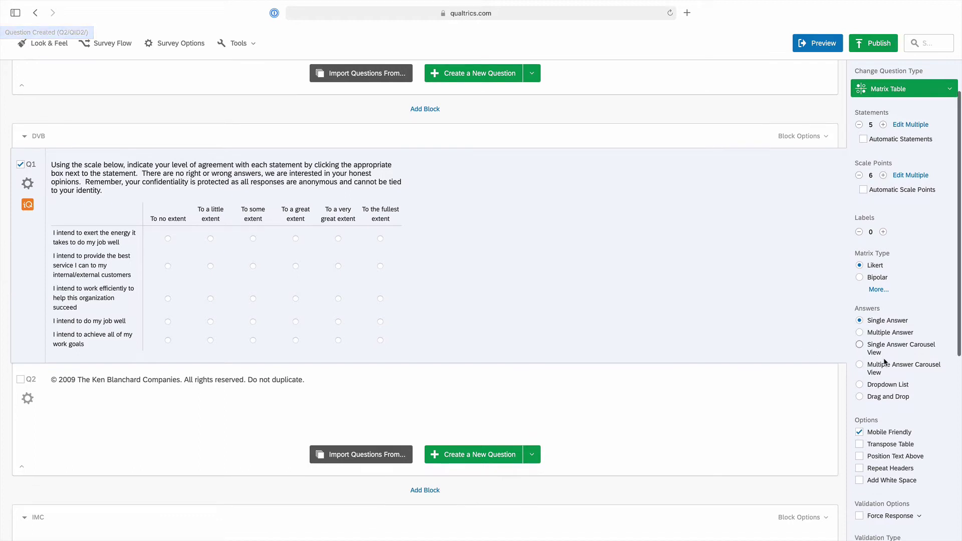
pyautogui.scroll(-5, 883, 362)
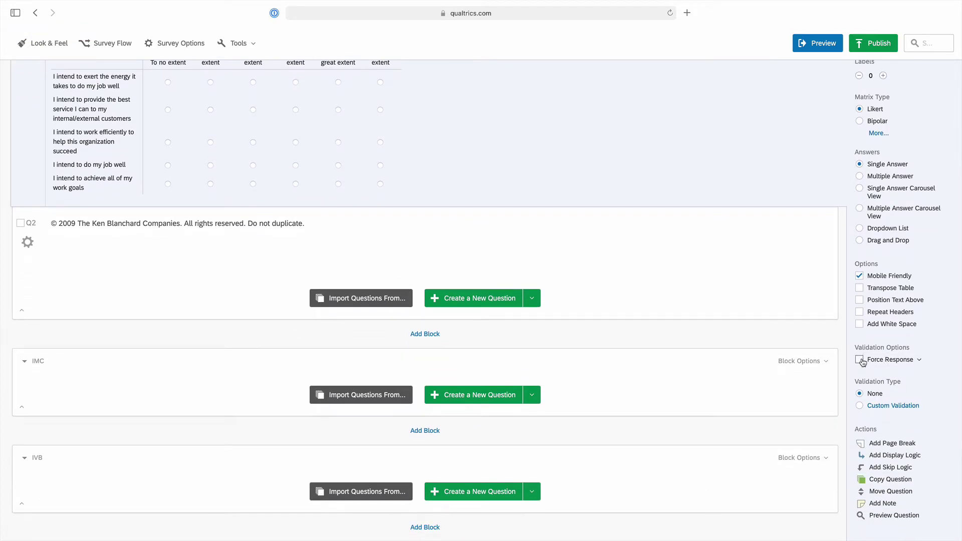
pyautogui.click(860, 360)
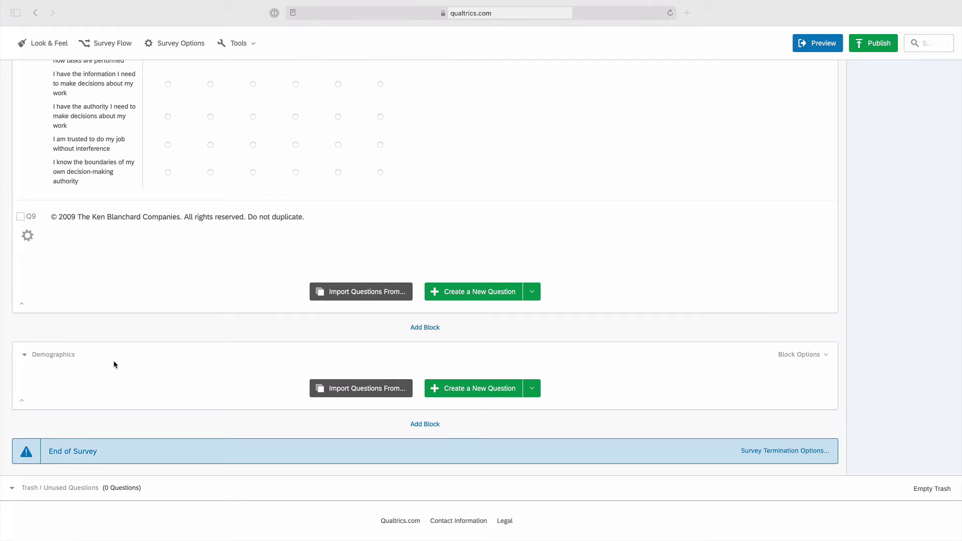
# Create a Descriptive Text question in the Demographics block
pyautogui.click(533, 389)
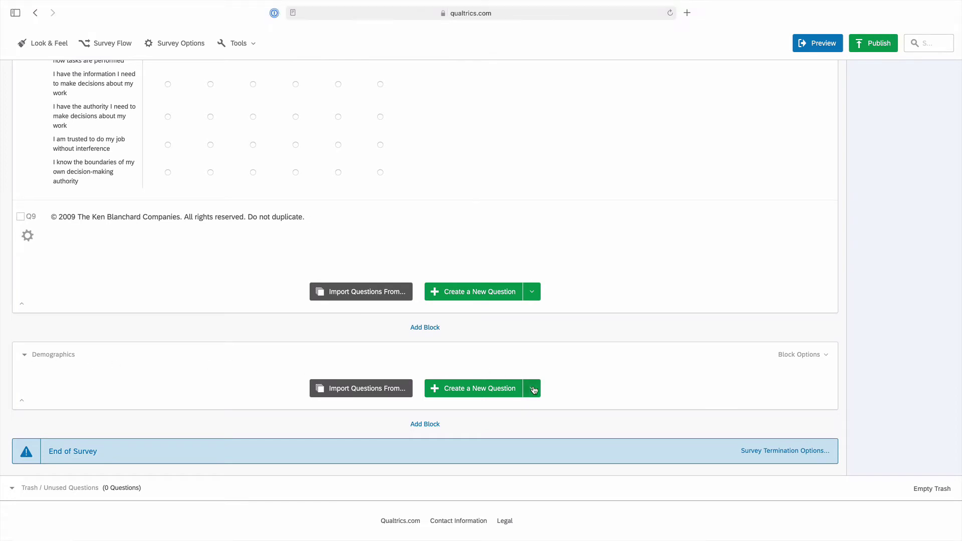
pyautogui.click(533, 390)
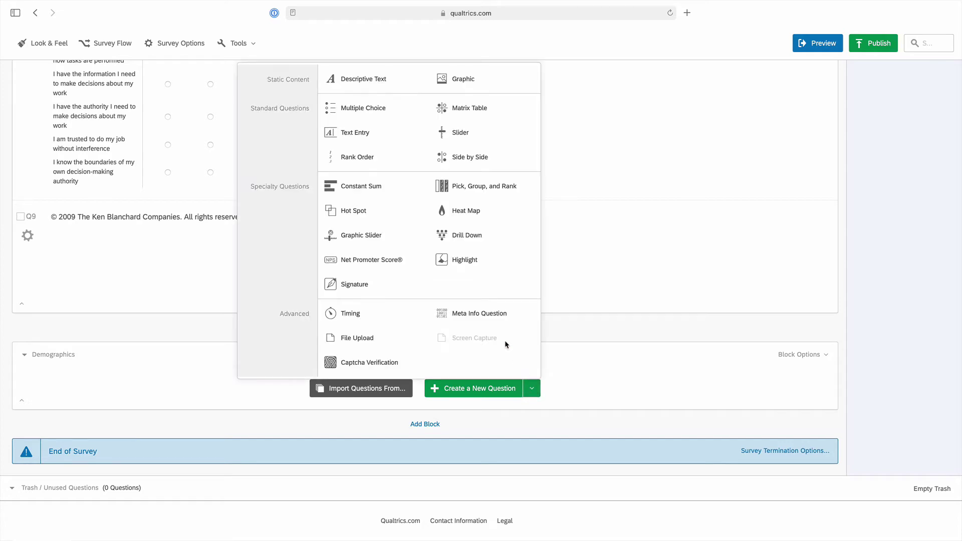
pyautogui.click(363, 79)
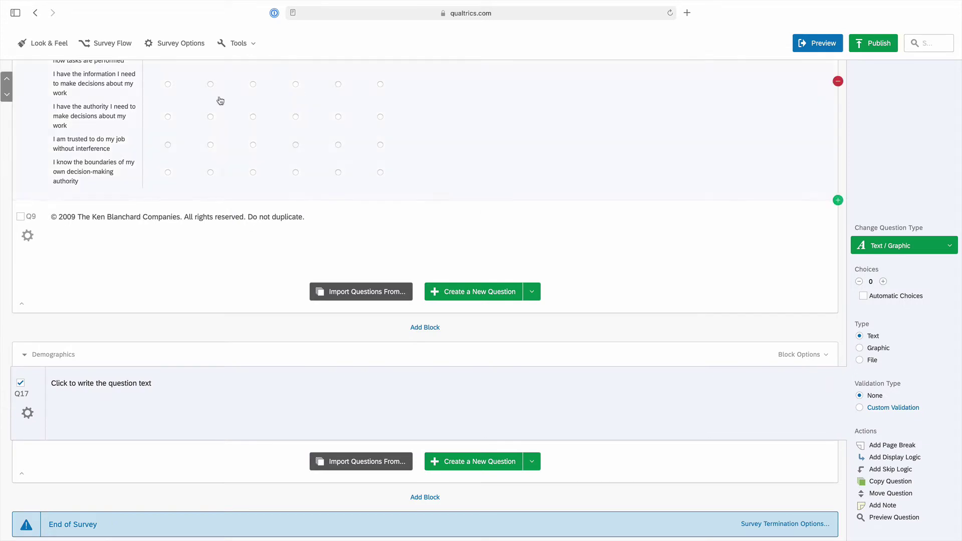
# Set Q17's text to "Please answer the following general questions about yourself. Remember, none of this information is tied to your identity."
pyautogui.press('super+Tab')
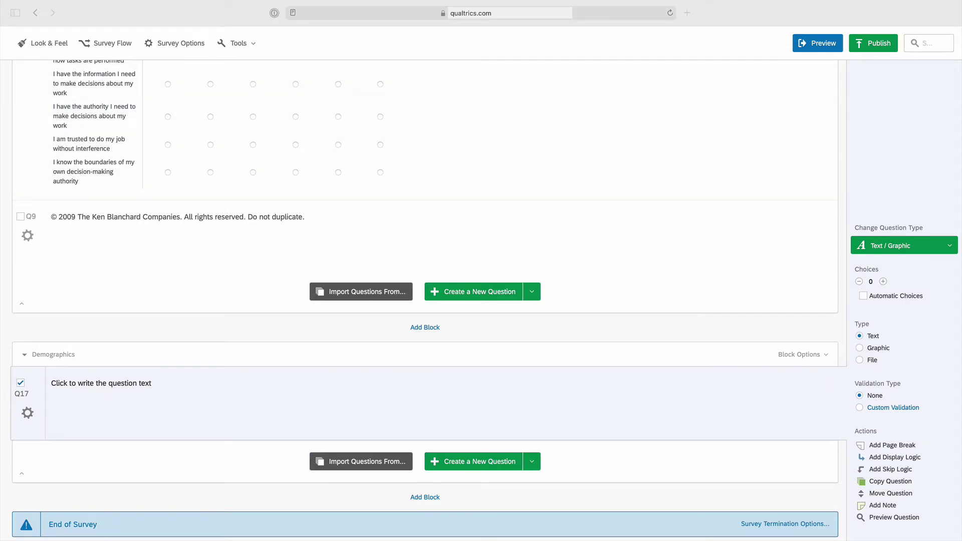
pyautogui.click(104, 384)
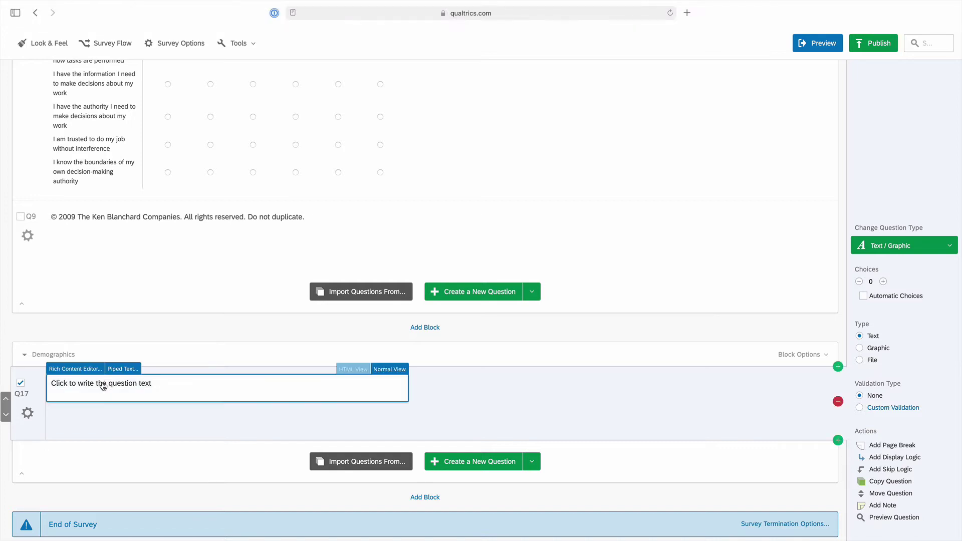
pyautogui.write('Plea')
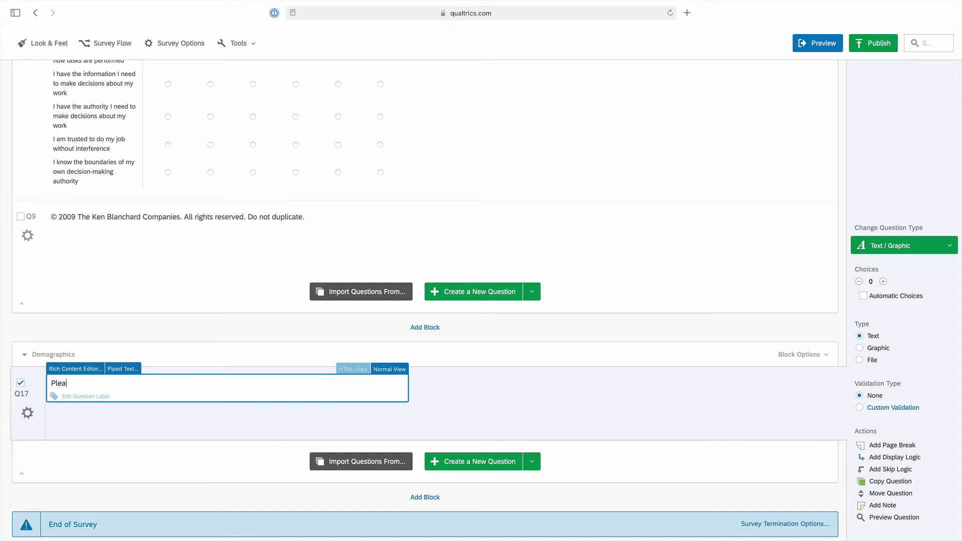
pyautogui.write('se answer')
pyautogui.hotkey('ctrl', 'v')
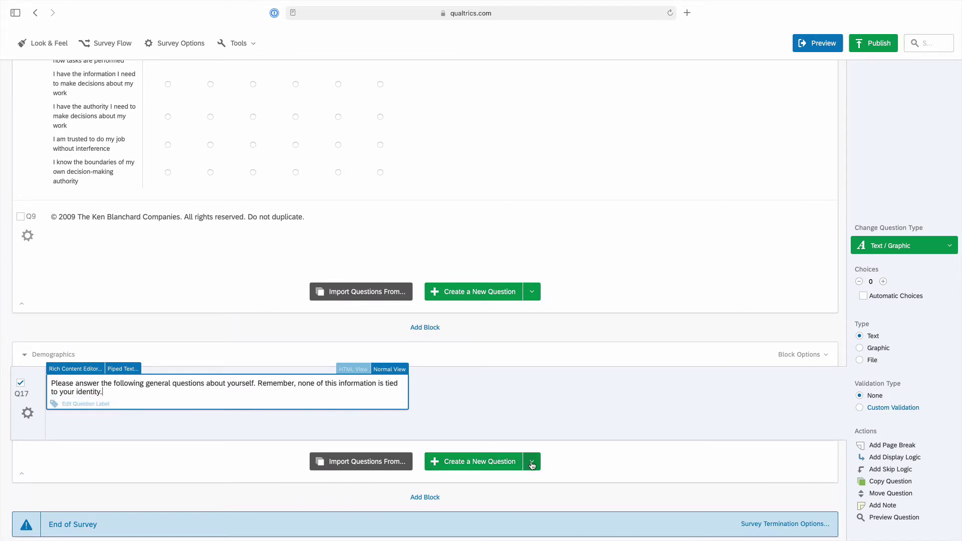
# Add a Multiple Choice question below Q17 in the Demographics block with the text "Please indicate with which gender you identify"
pyautogui.click(532, 466)
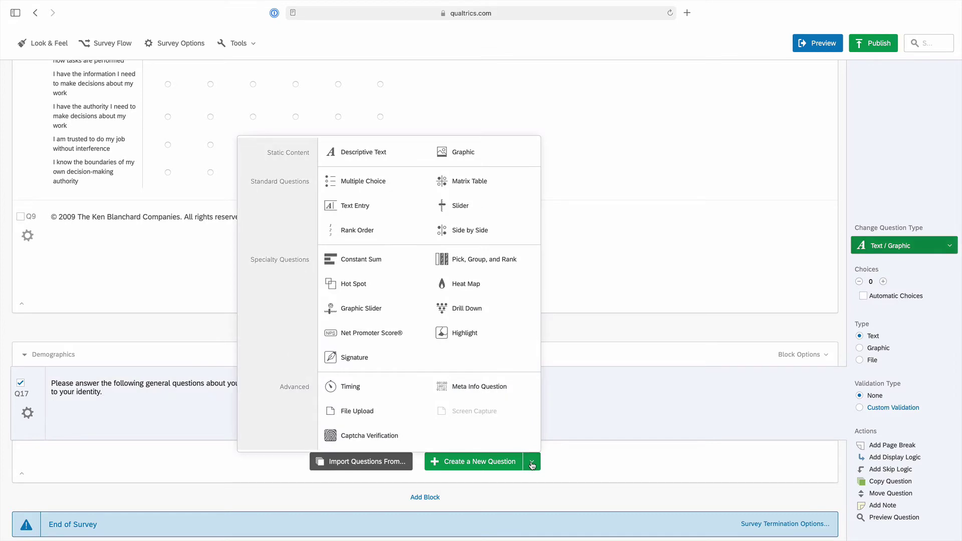
pyautogui.click(360, 183)
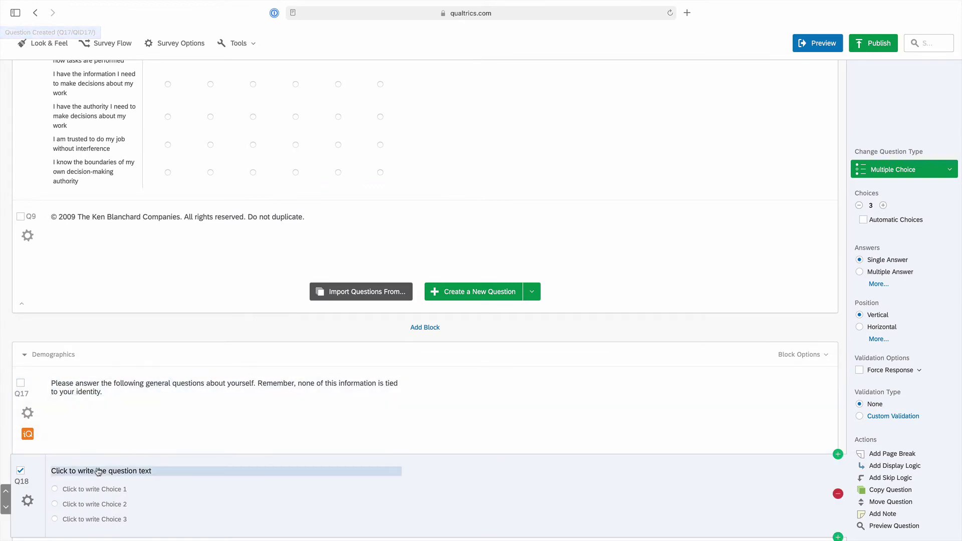
pyautogui.scroll(-5, 97, 468)
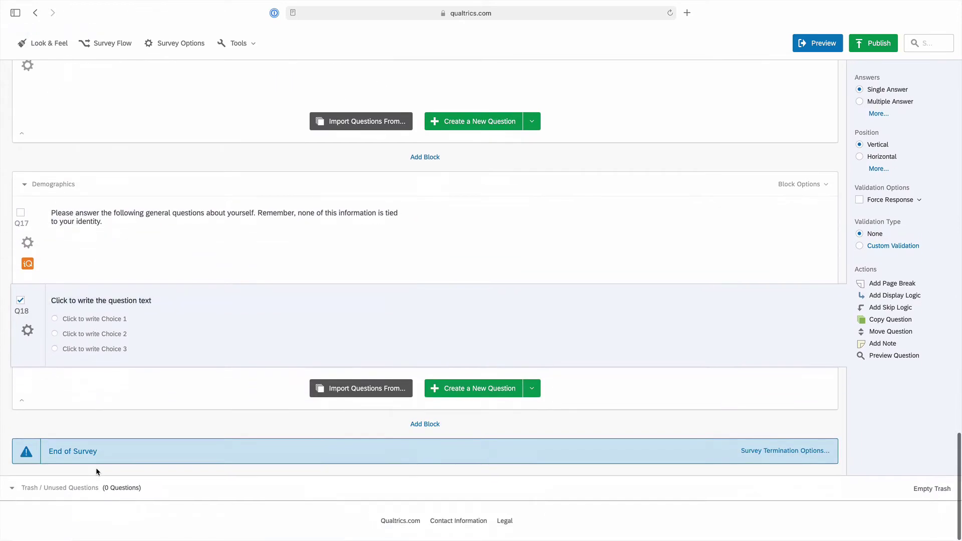
pyautogui.click(99, 301)
pyautogui.write('Please indicate with which gender you identify')
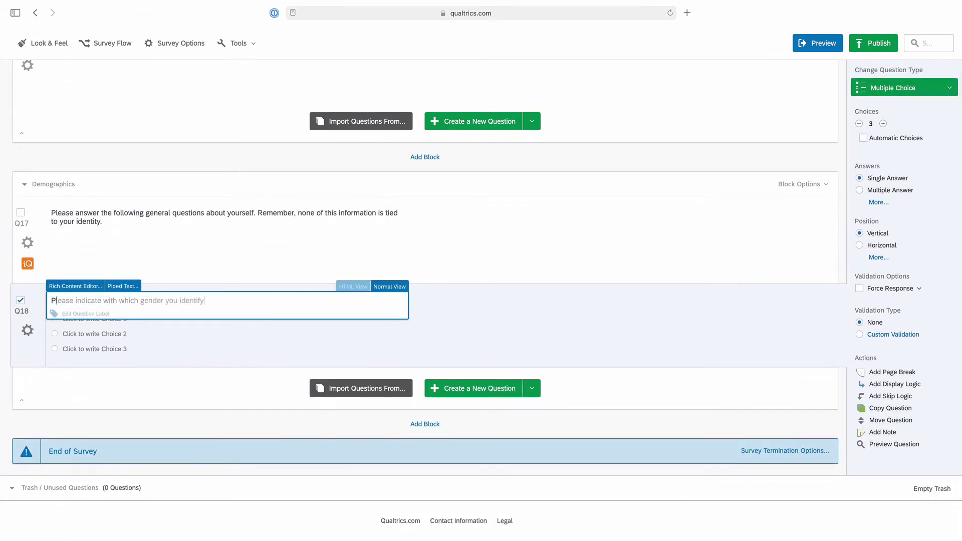
# Enter "Male" as Q18's first choice and keep the suggested choices Female, Non-binary / third gender and Prefer not to say
pyautogui.press('Tab')
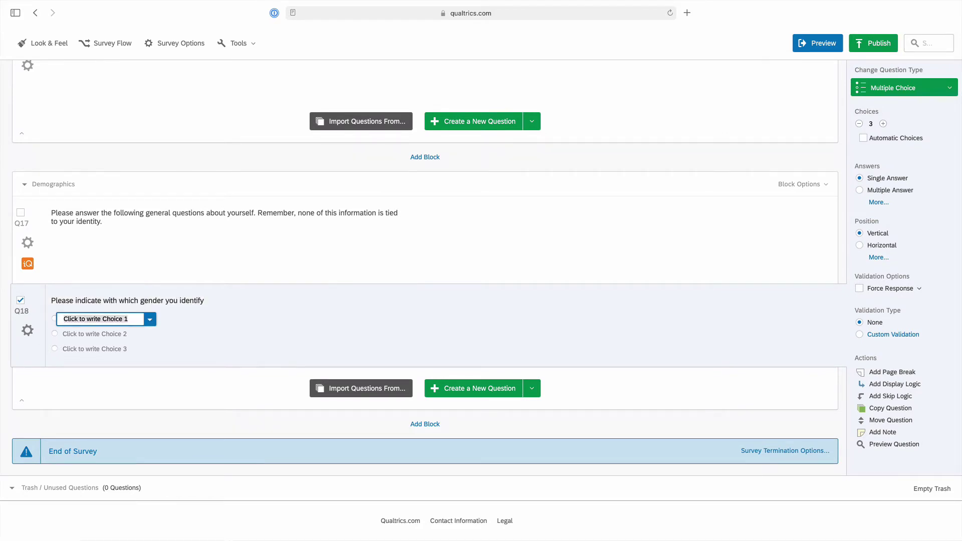
pyautogui.write('Male')
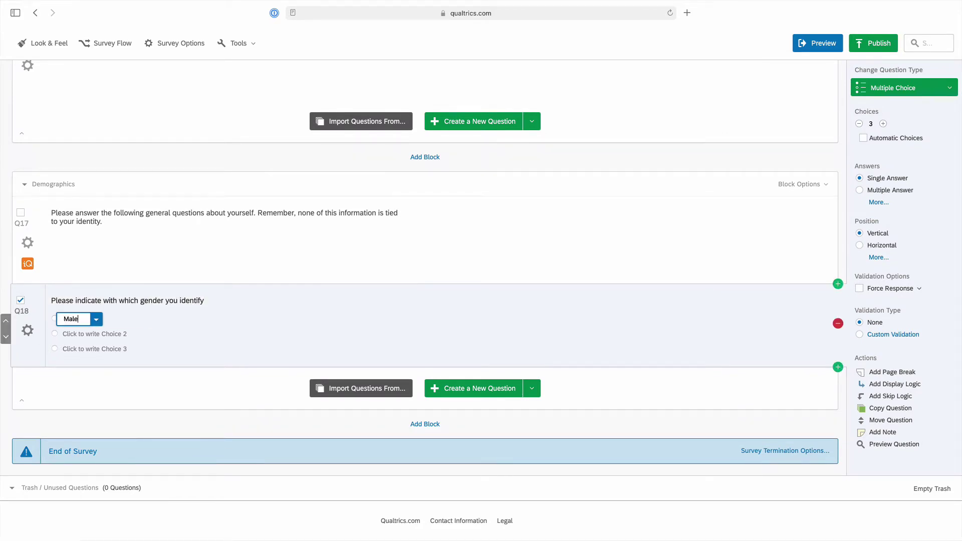
pyautogui.press('Tab')
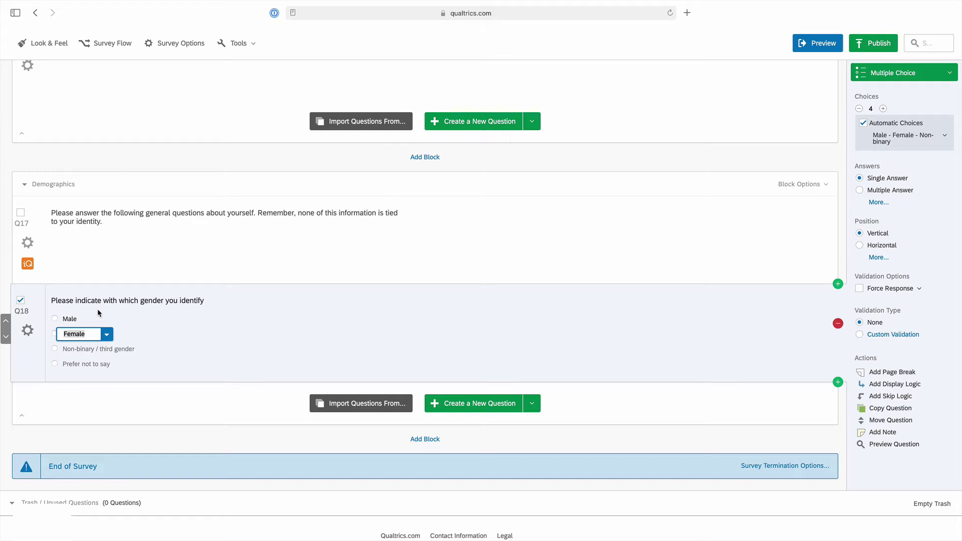
pyautogui.press('Tab')
pyautogui.press('Tab')
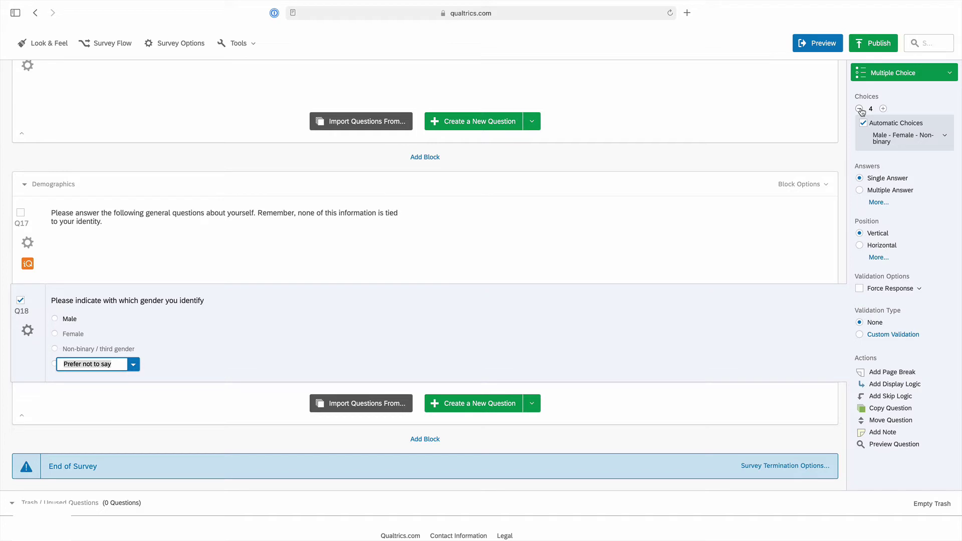
# Turn off automatic choices for the gender question and reduce it to three choices, dropping "Prefer not to say"
pyautogui.click(859, 110)
pyautogui.click(860, 109)
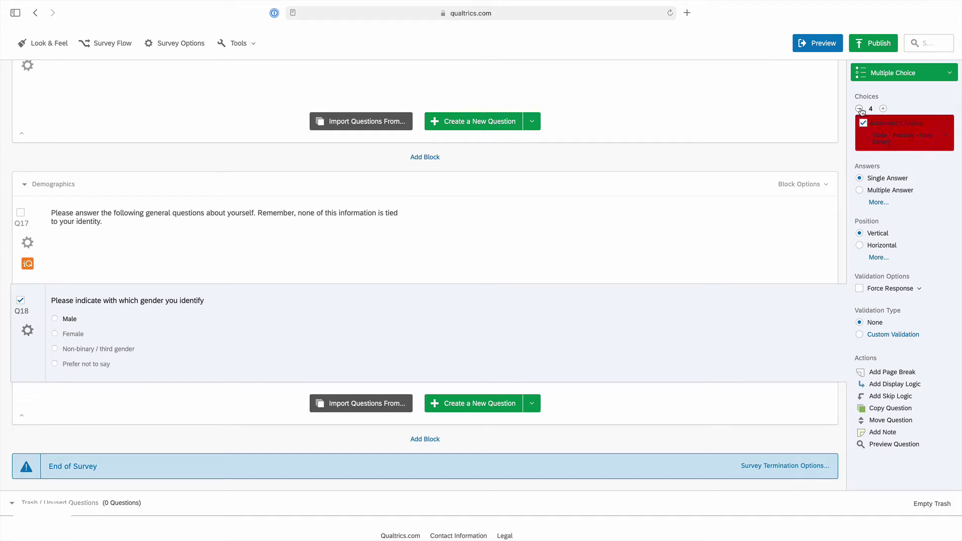
pyautogui.click(863, 123)
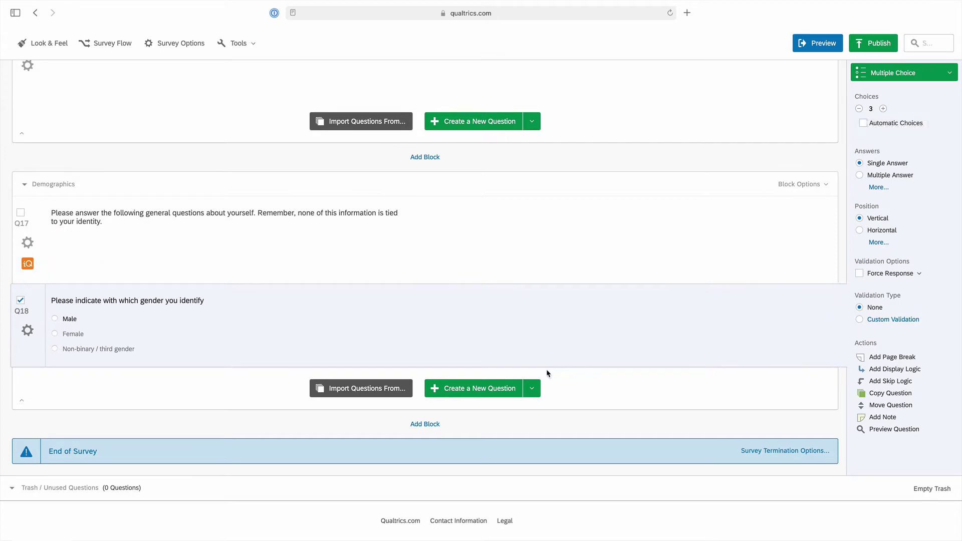
# Add a Multiple Choice question below the gender question with the text "Please indicate your ethnicity"
pyautogui.click(531, 389)
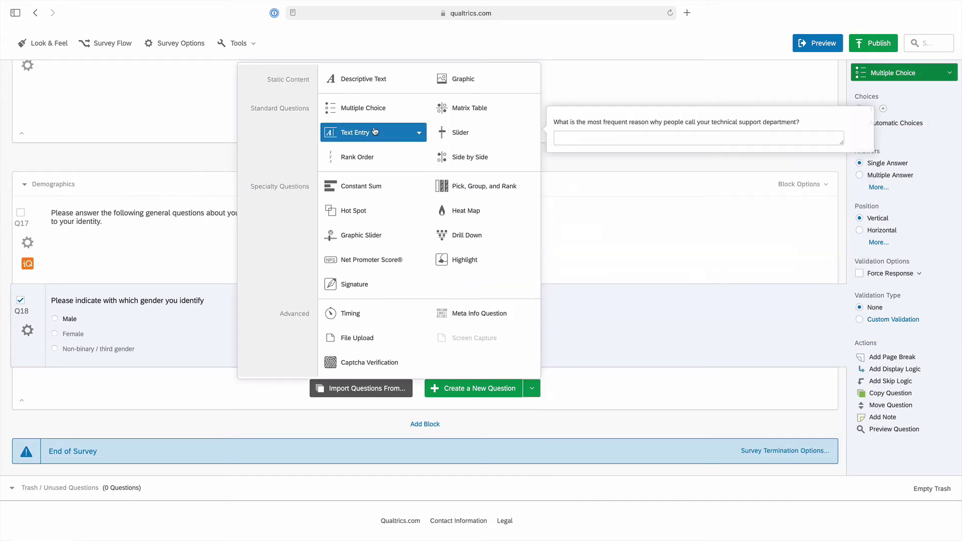
pyautogui.click(366, 111)
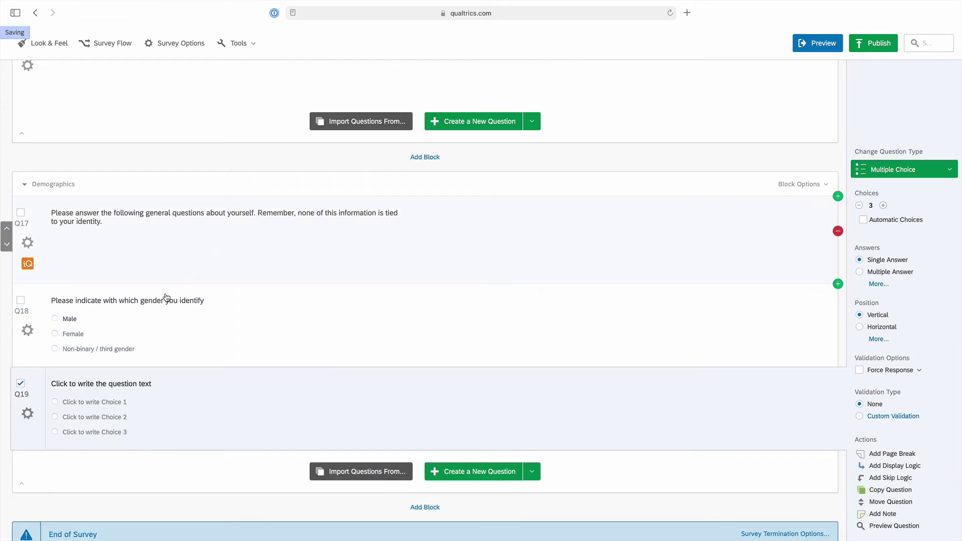
pyautogui.click(103, 370)
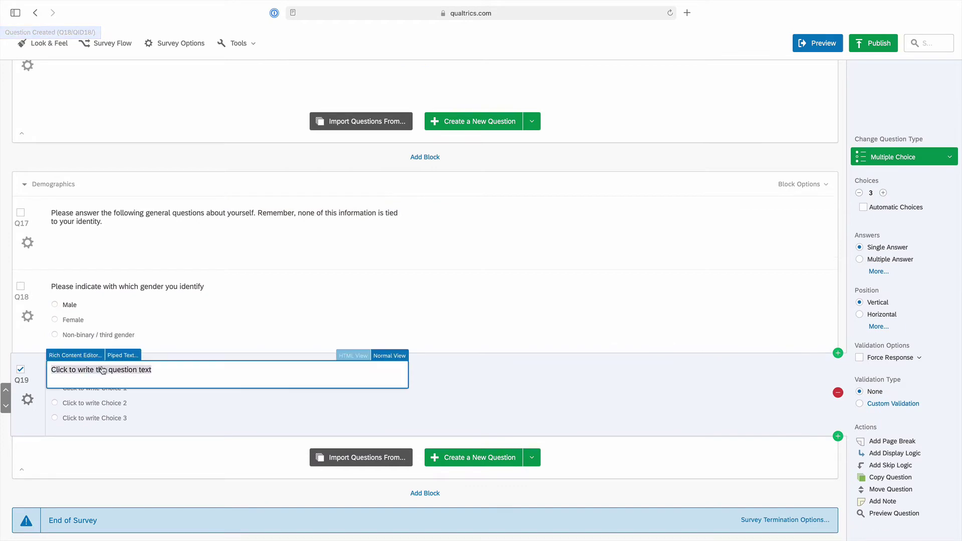
pyautogui.write('Please indicate your ethnicity')
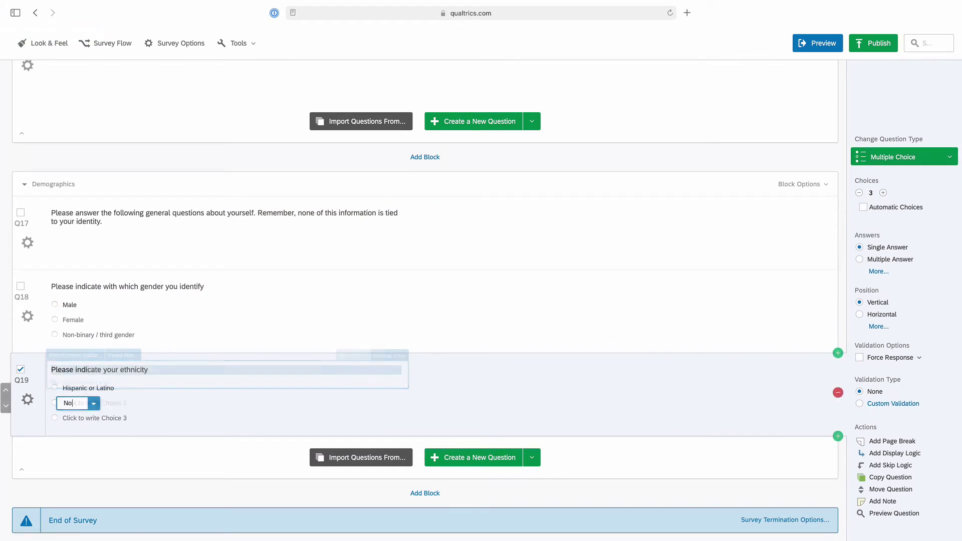
# Give the ethnicity question the choices "Hispanic or Latino" and "Not Hispanic or Latino", and reduce it to two choices
pyautogui.write('Not Hispanic or Latino')
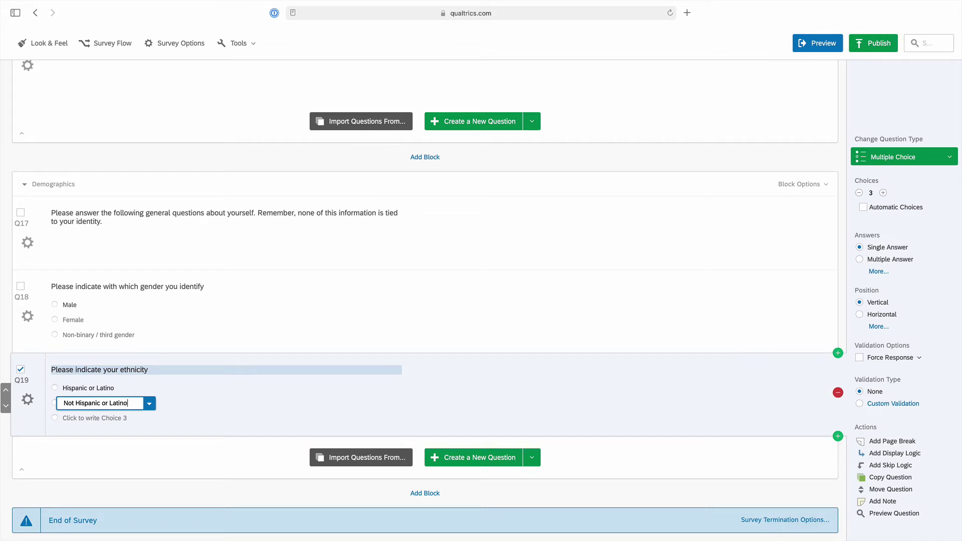
pyautogui.press('Return')
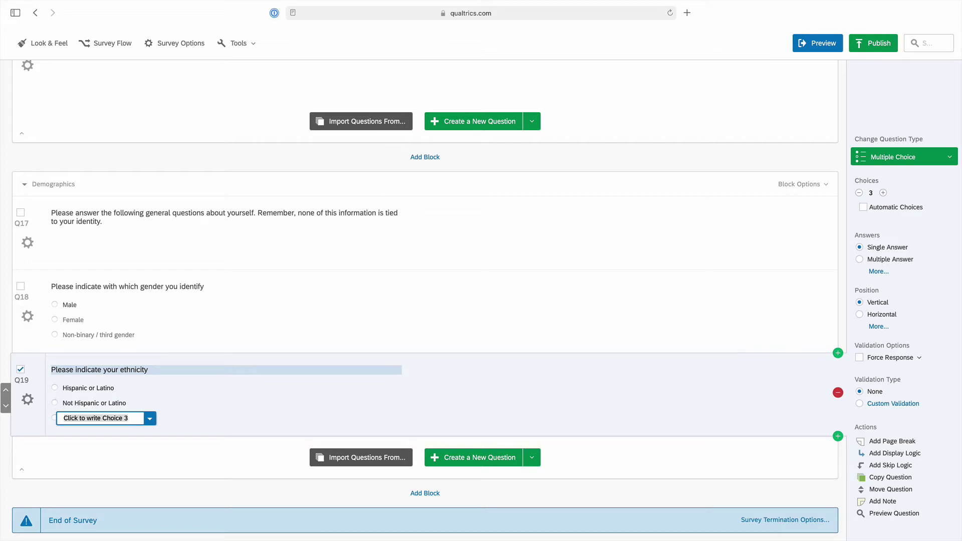
pyautogui.click(859, 193)
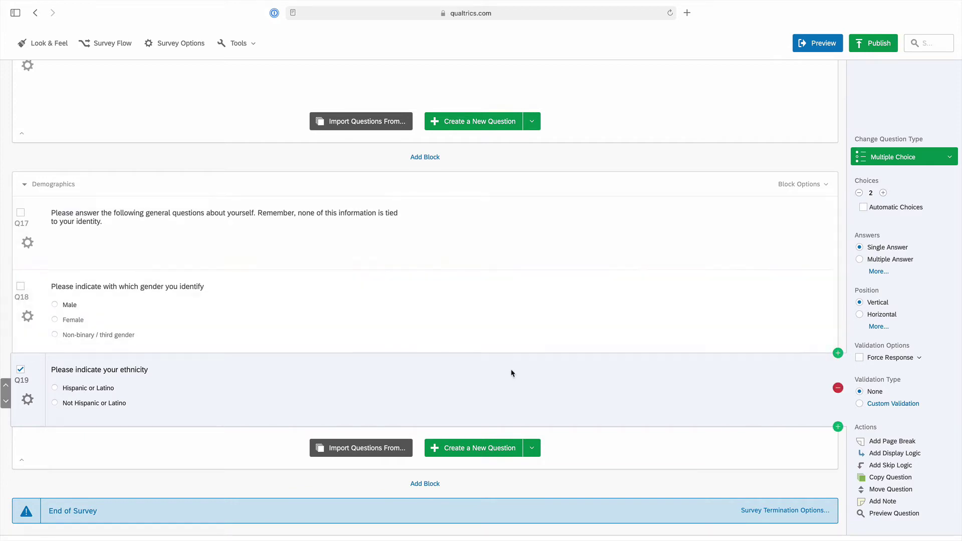
# Add a Multiple Choice question below the ethnicity question with the text "Please indicate your race (check one or more boxes)"
pyautogui.click(534, 448)
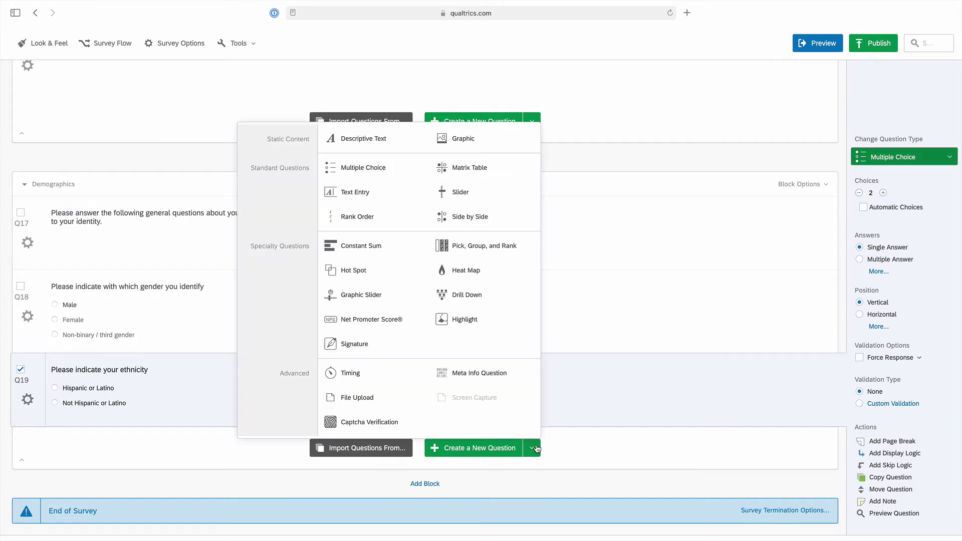
pyautogui.click(376, 167)
pyautogui.scroll(-3, 307, 306)
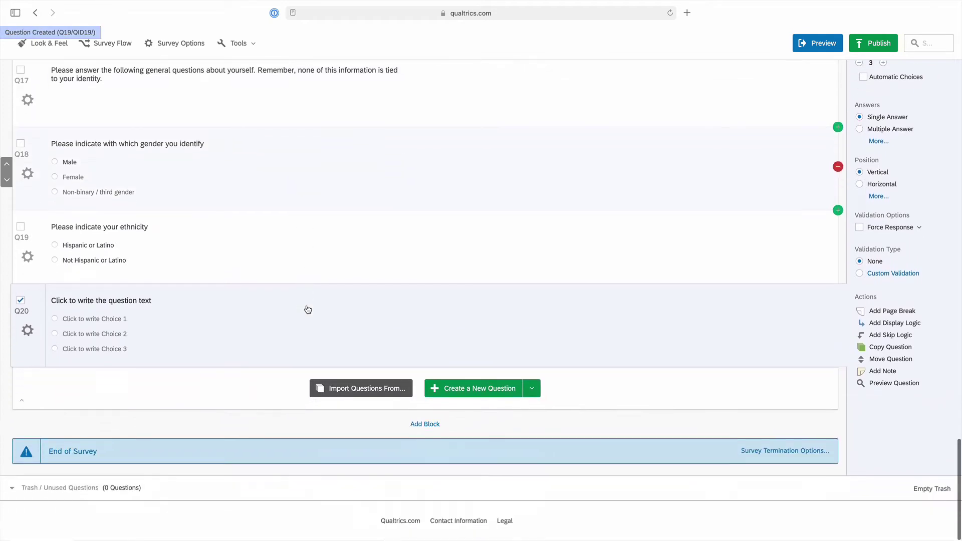
pyautogui.click(134, 303)
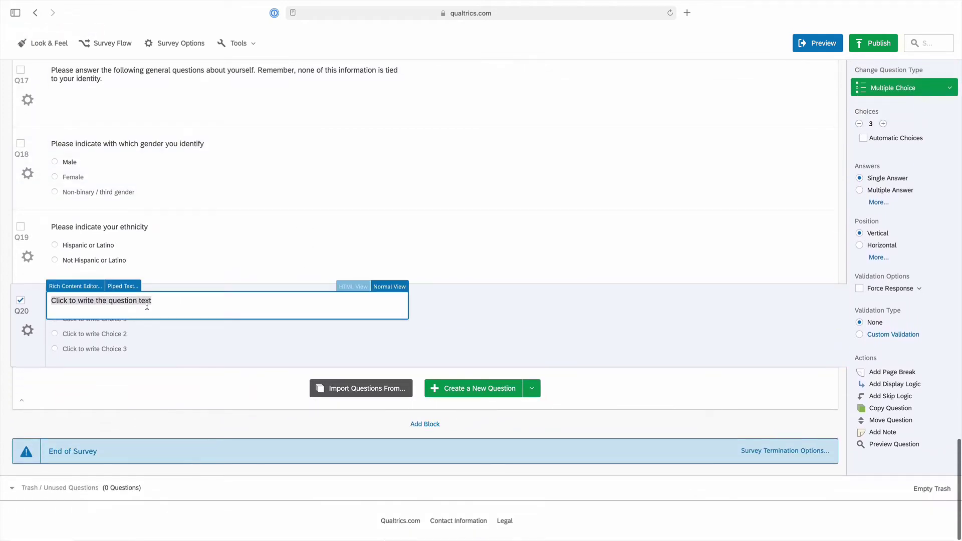
pyautogui.press('BackSpace')
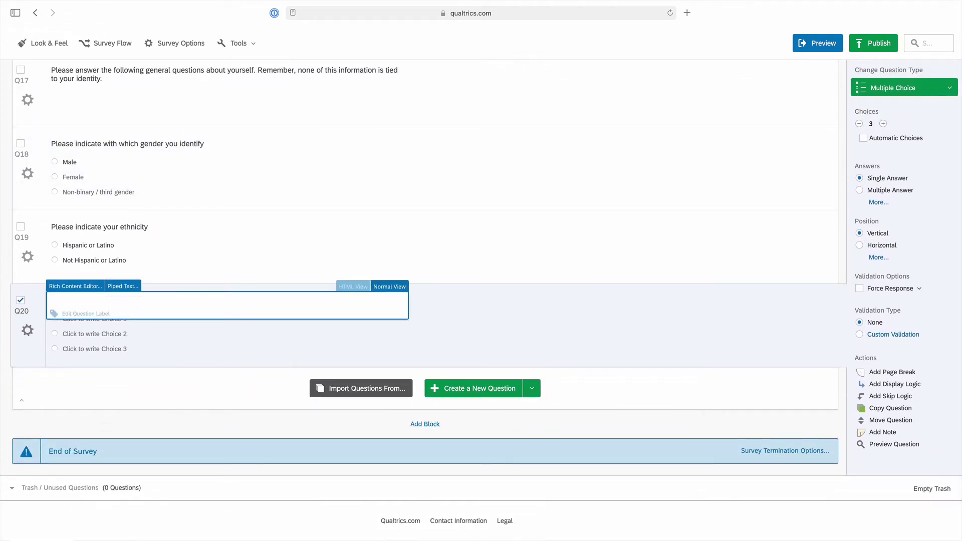
pyautogui.write('Please indicate your race (check one or more boxes)')
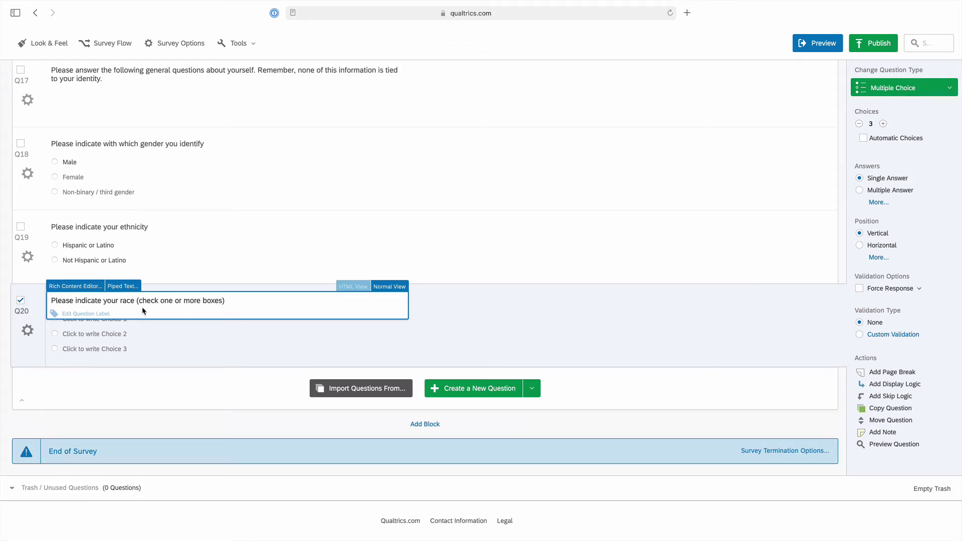
# Allow multiple answers for the race question and enter "White" and "Black or African American" as choices, keeping the other suggested race choices
pyautogui.click(860, 192)
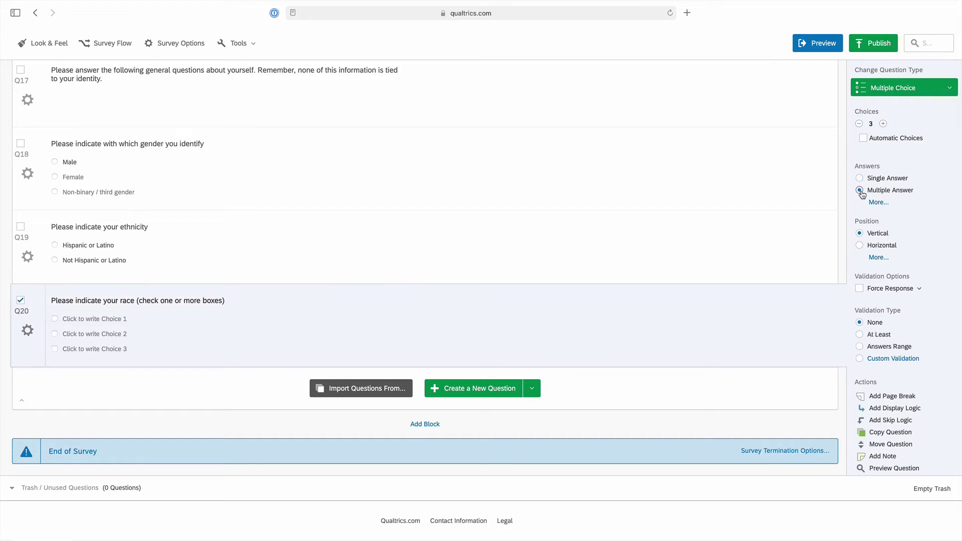
pyautogui.click(105, 321)
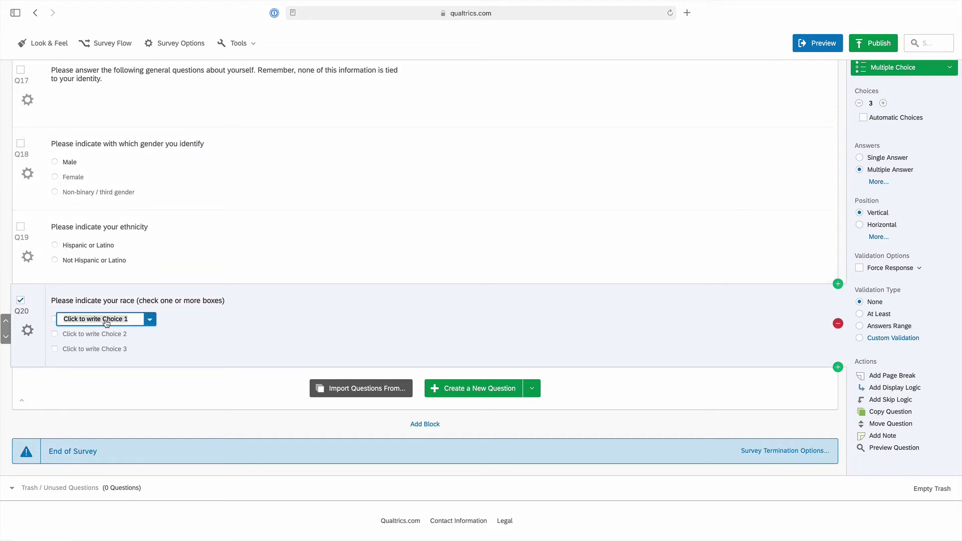
pyautogui.write('White')
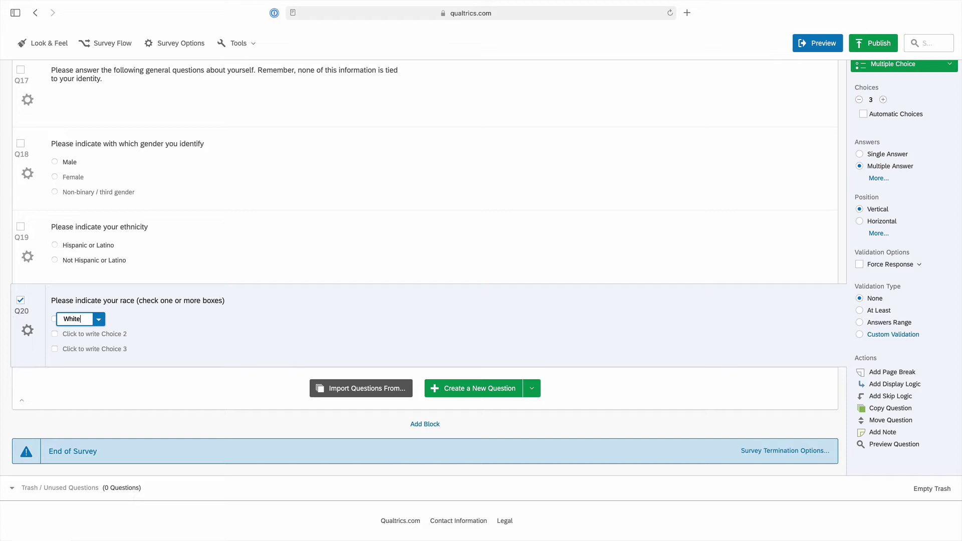
pyautogui.press('Tab')
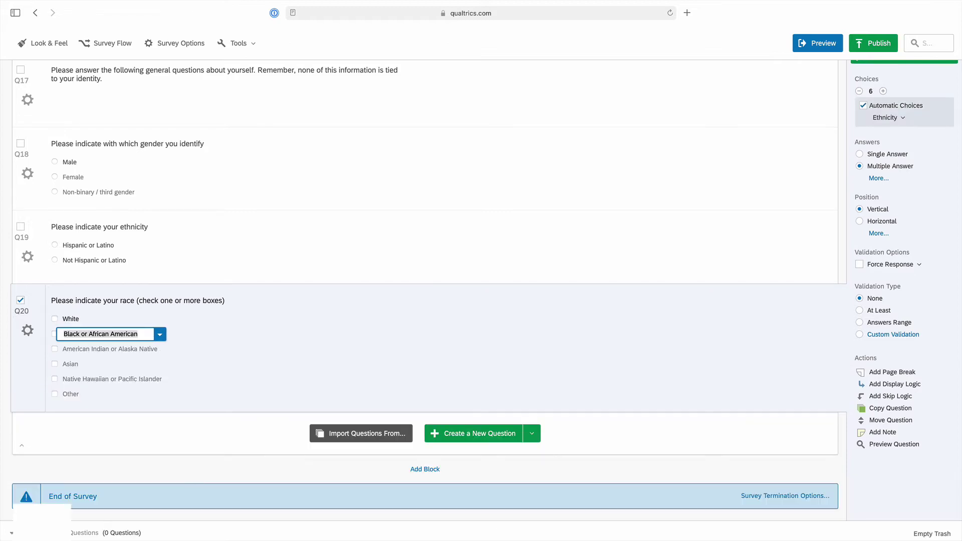
pyautogui.write('Black or ')
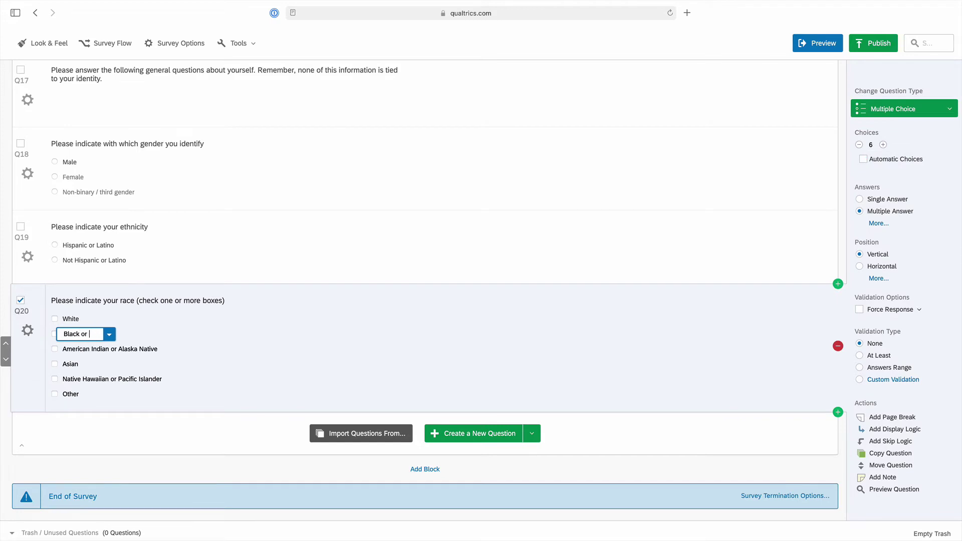
pyautogui.write('African American')
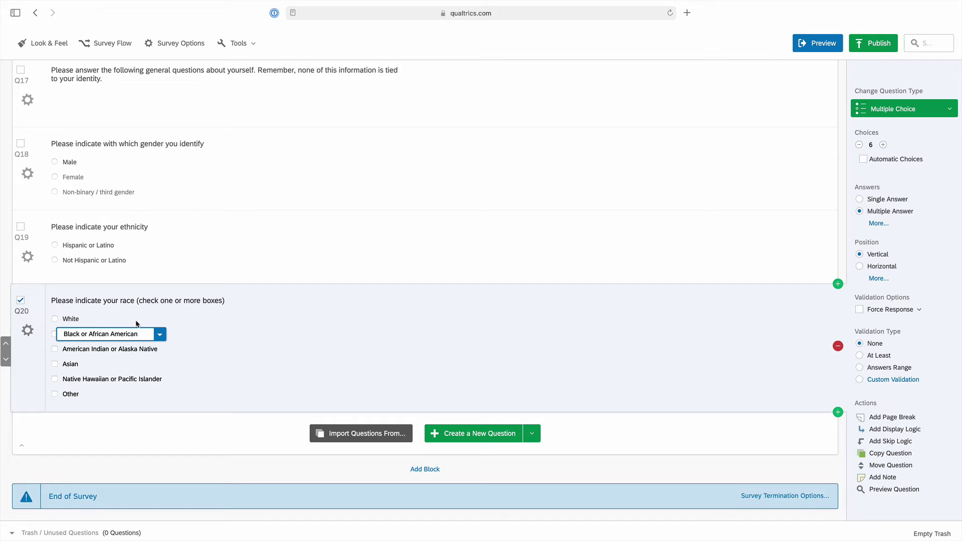
pyautogui.click(222, 329)
# Add a Multiple Choice question to the empty Consent block at the start of the survey
pyautogui.scroll(15, 415, 107)
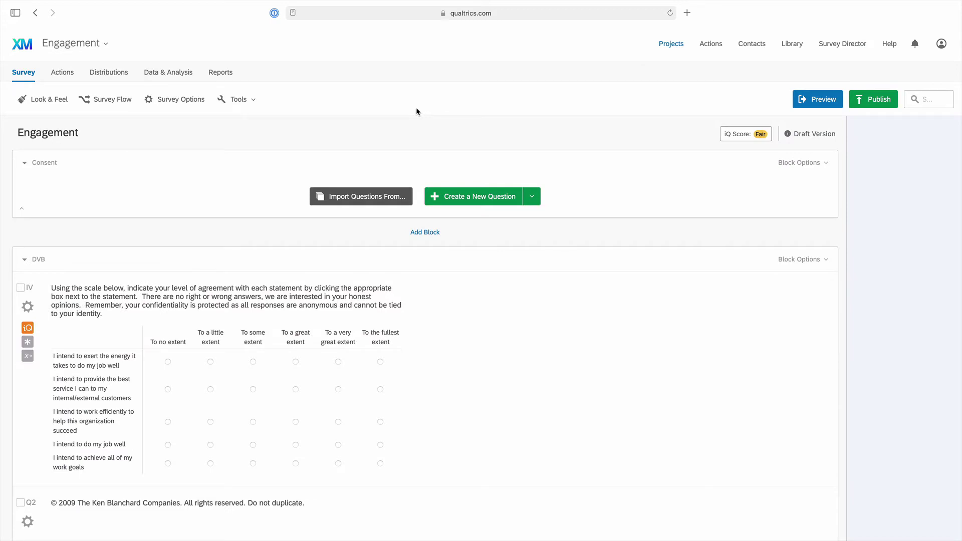
pyautogui.click(532, 196)
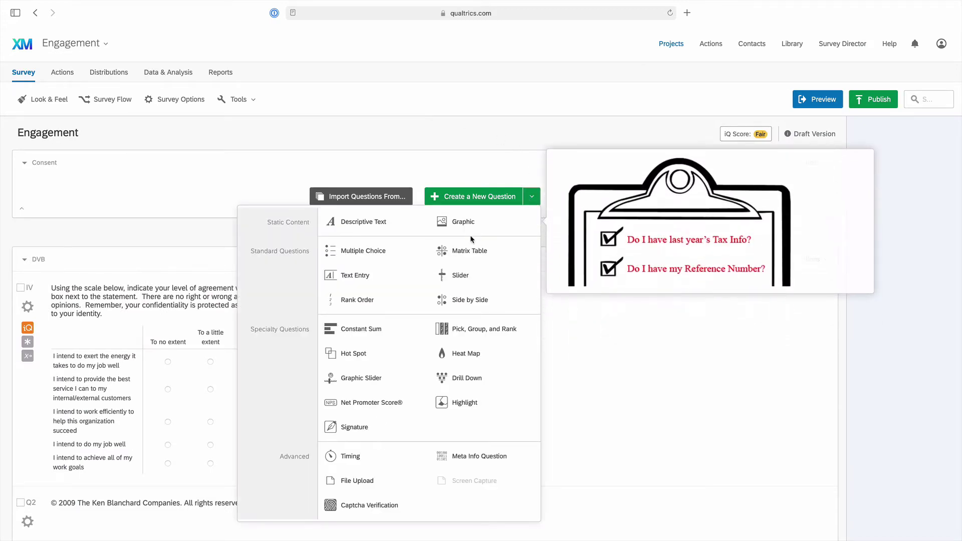
pyautogui.moveTo(387, 257)
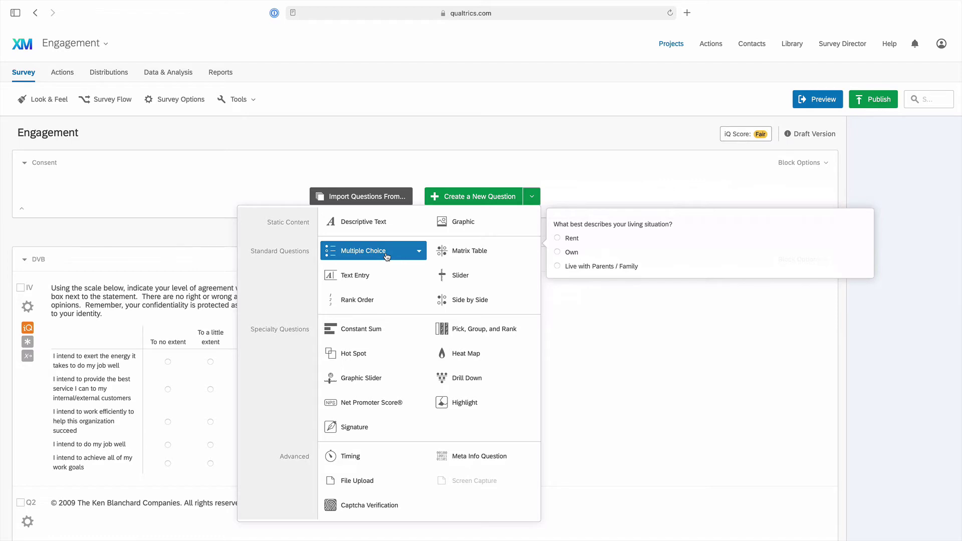
pyautogui.click(386, 256)
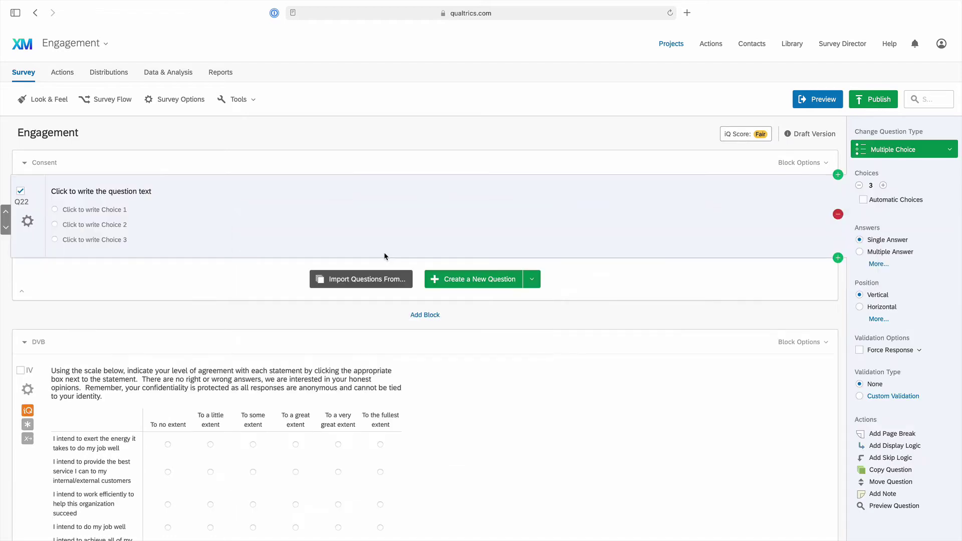
# Set Q22's text to the full electronic consent statement beginning "Welcome to this survey for working professionals."
pyautogui.click(104, 190)
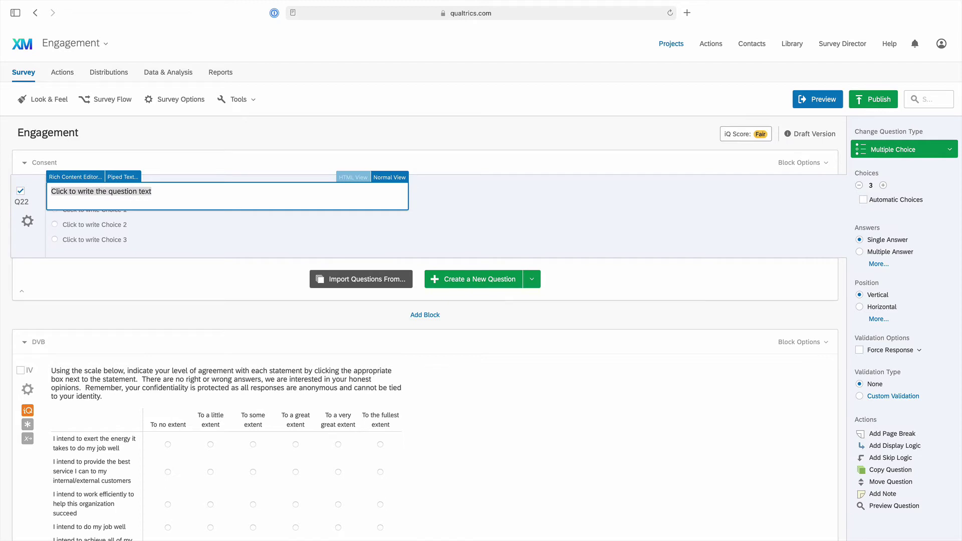
pyautogui.press('super+Tab')
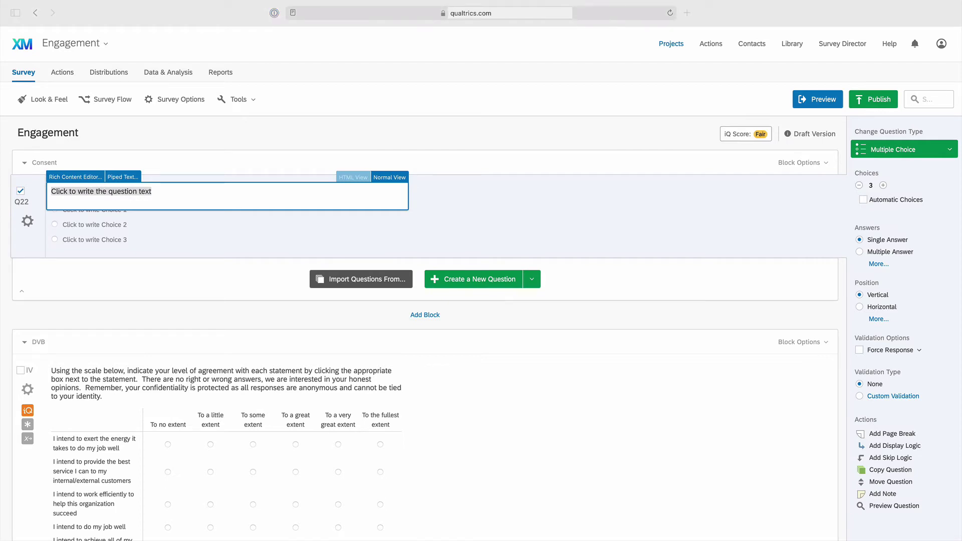
pyautogui.press('super+Tab')
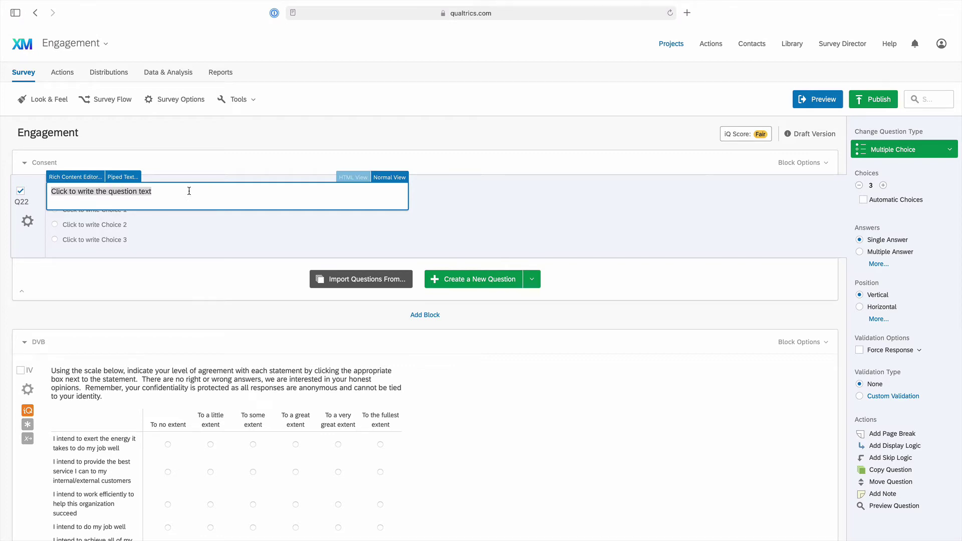
pyautogui.write('Welcome to this survey for working professionals. The purpose of this research study is to better understand certain factors that exist in the workplace. Your participation is entirely voluntary, confidential, and anonymous.  If you do not wish to participate, you may exit out at any time by closing your browser.  The survey consists of multiple choice selections regarding your perceptions of work.  The survey will take approximately 3-7 minutes to complete. After you read each question or statement, select the button that best corresponds to your response.  Please complete all items on the page, which may require you to scroll to the bottom. There are no right or wrong responses.  To protect the confidentiality of this survey, your responses will be anonymous. No identifying information will be collected such as your name, department, email address, or computer number, etc. The researcher anticipates no side effects or risks associated with your participation in this study.  The results of this study will be used for scholarly purposes.  ELECTRONIC CONSENT: Please read and select below.  By clicking on the "Agree" button below you are agreeing that:  You have read the above information above, are at least 18 years of age, and are a voluntary participant.   If you do not wish to participate in the research study, please decline participation by clicking on the "Disagree" button.')
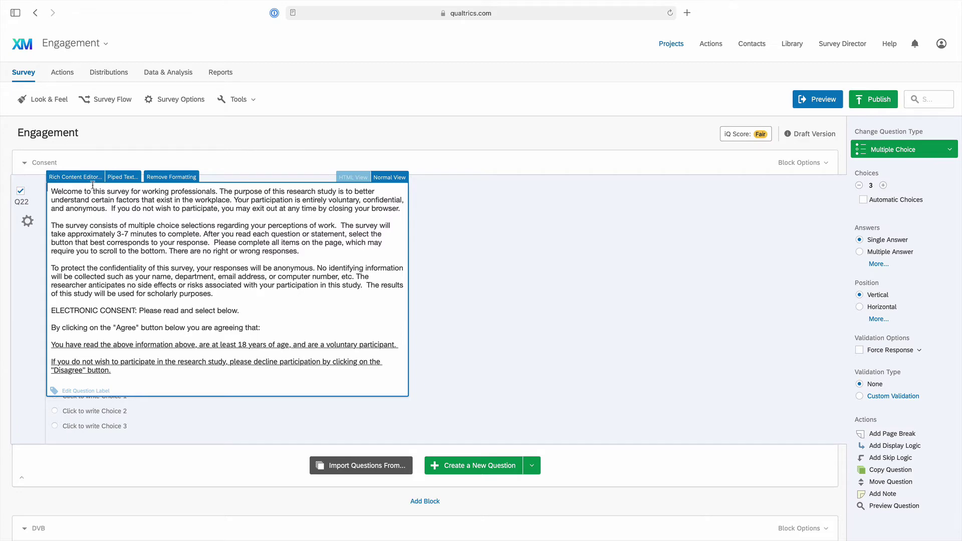
# Try out underline and bold formatting on the consent sentence beginning "You have read the above information above" in the Rich Content Editor
pyautogui.click(75, 177)
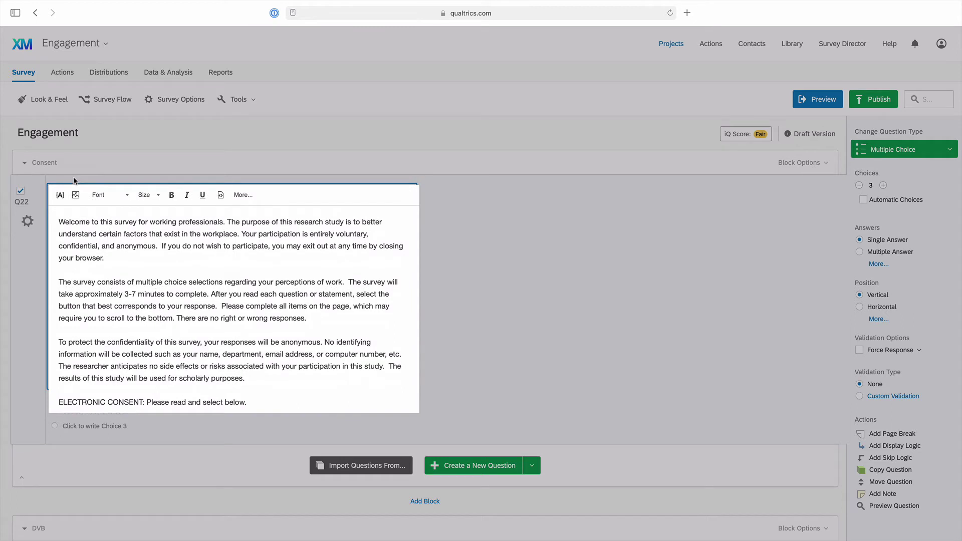
pyautogui.scroll(-1, 90, 309)
pyautogui.scroll(-5, 91, 309)
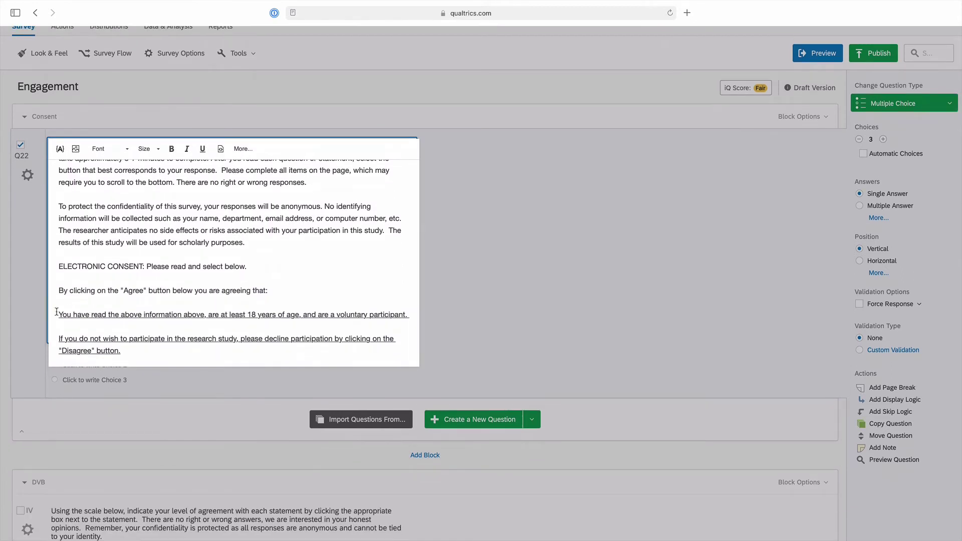
pyautogui.moveTo(57, 310); pyautogui.dragTo(409, 311)
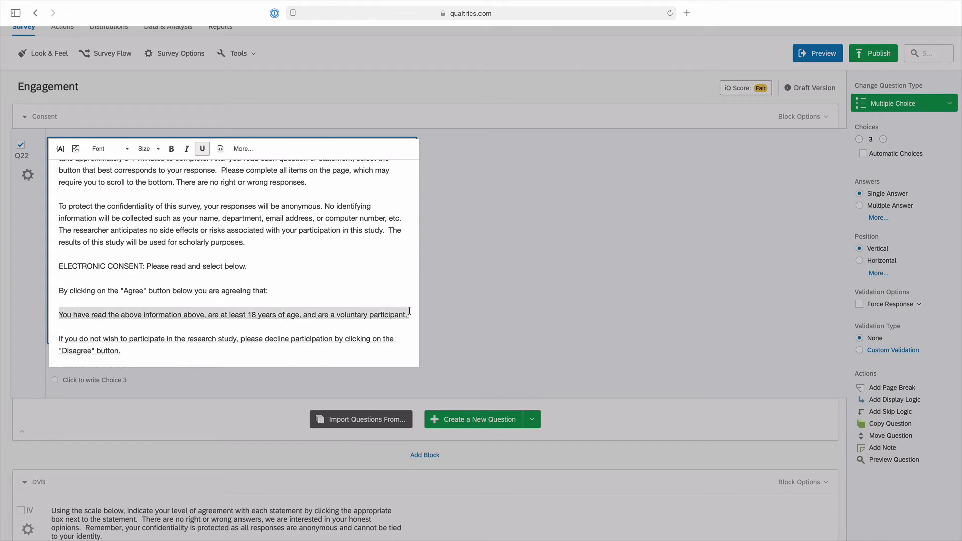
pyautogui.click(202, 148)
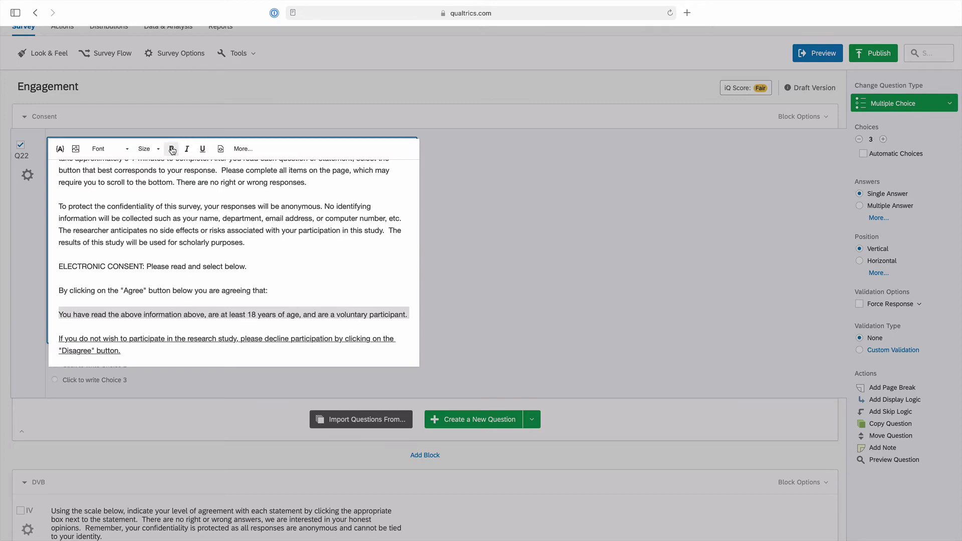
pyautogui.click(172, 150)
pyautogui.click(172, 150)
pyautogui.click(203, 150)
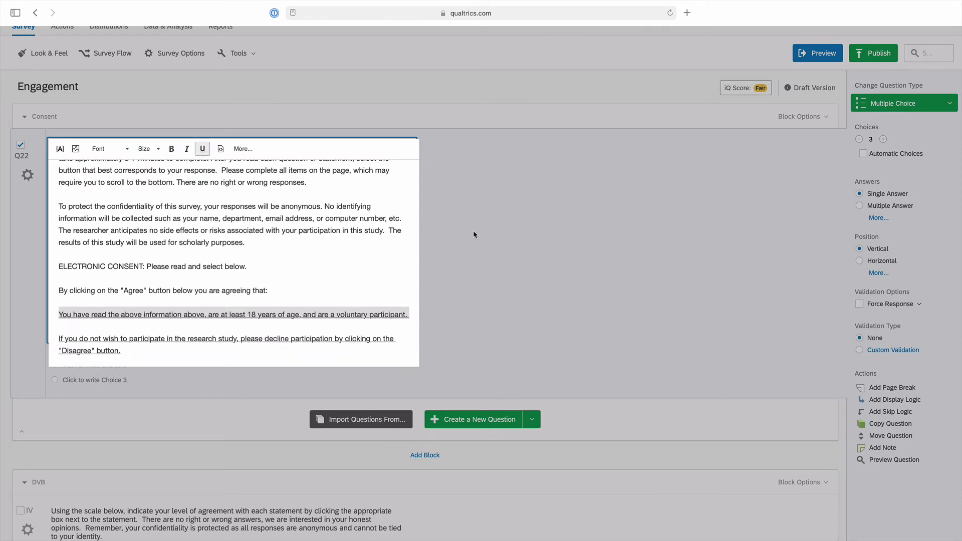
pyautogui.click(484, 235)
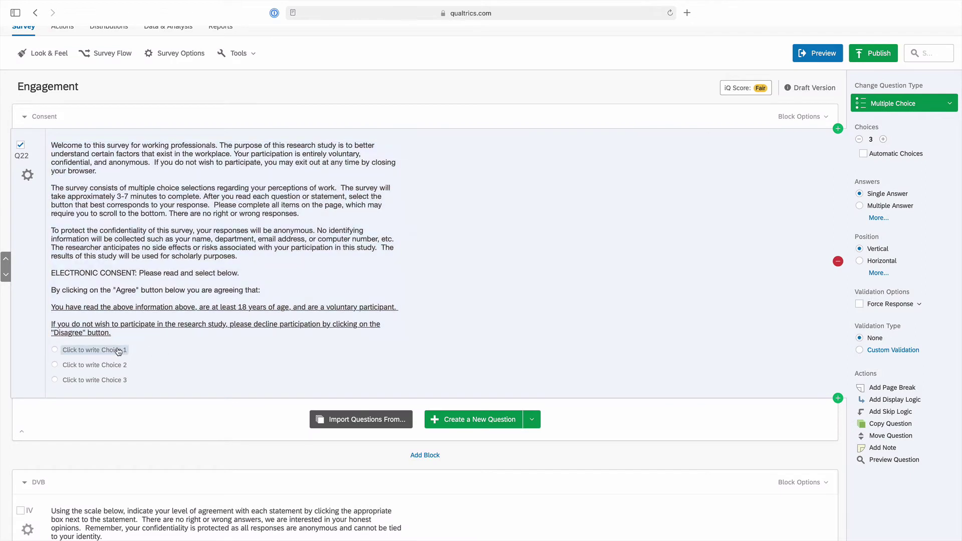
# Enter "Agree" and "Disagree" as the consent question's choices and remove the unused third choice
pyautogui.click(119, 351)
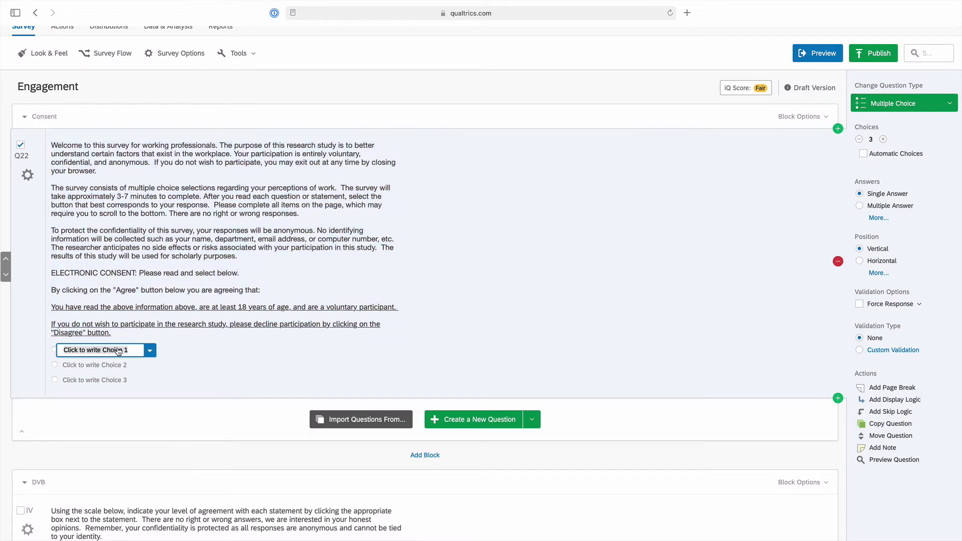
pyautogui.write('Agree')
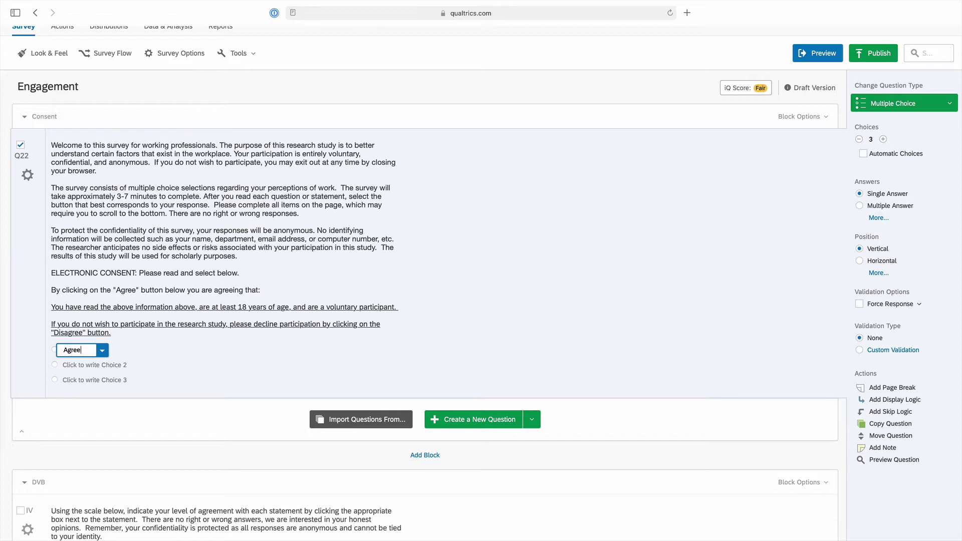
pyautogui.press('Return')
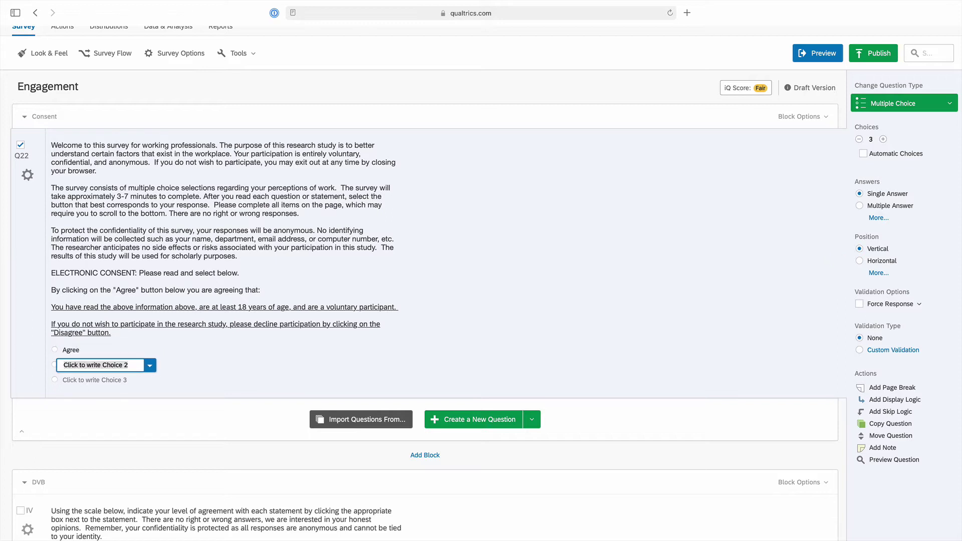
pyautogui.write('Disagree')
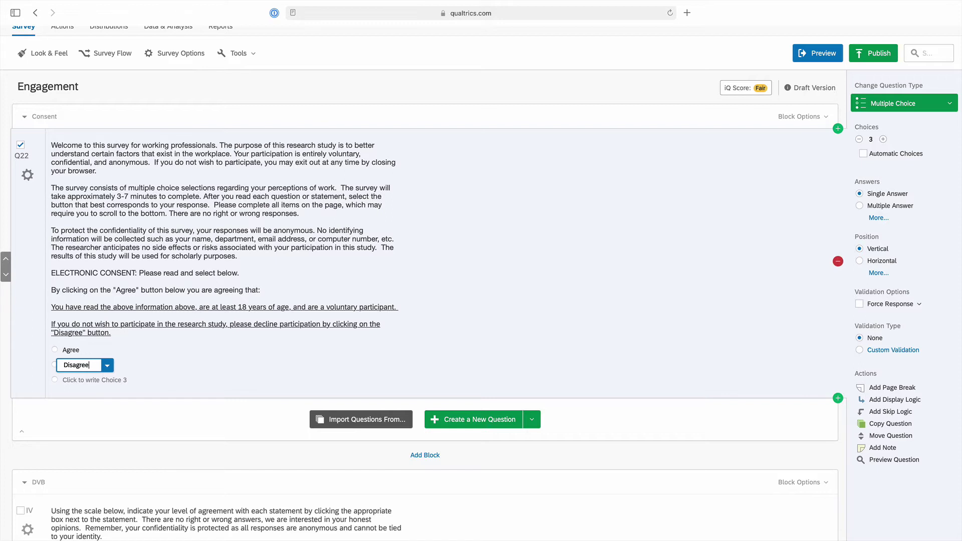
pyautogui.press('Return')
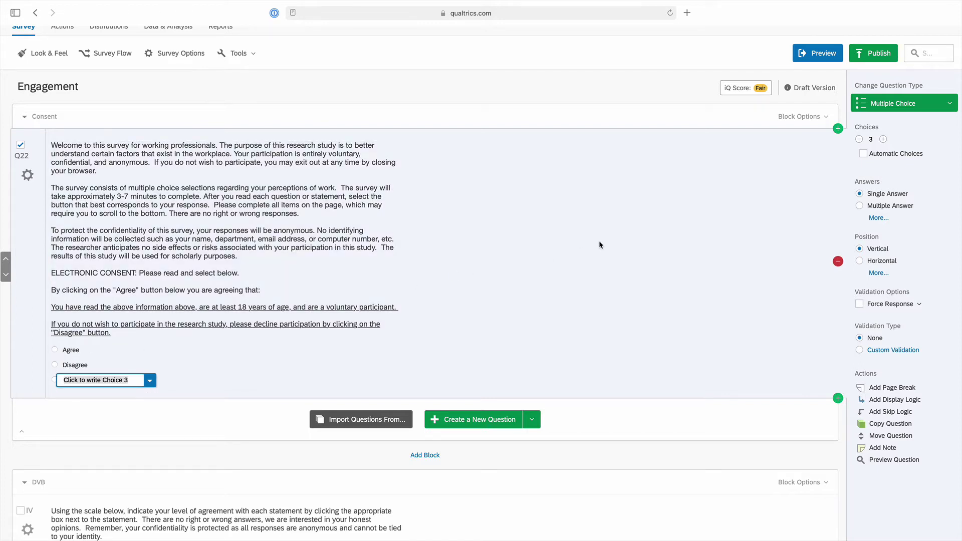
pyautogui.click(859, 141)
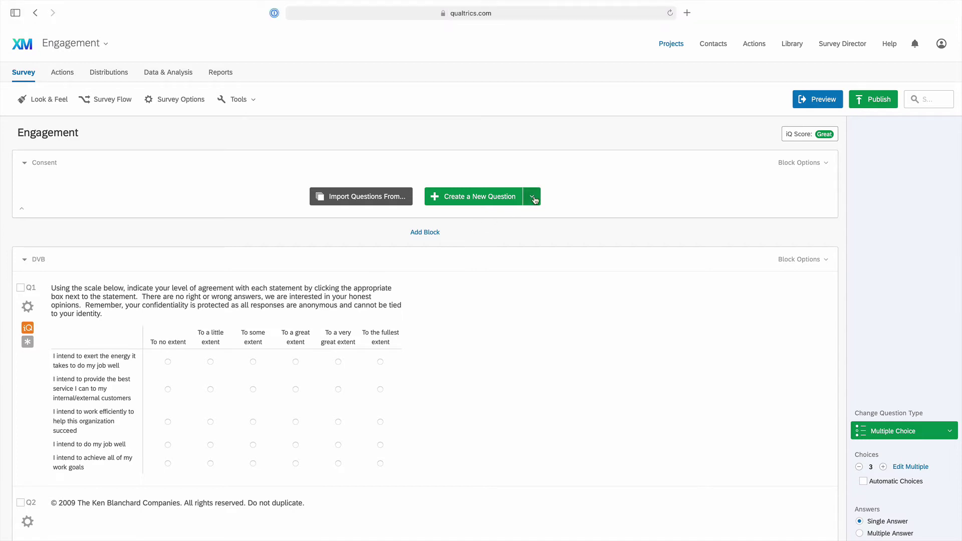
# Add a Multiple Choice question to the Consent block asking "What is the third word in this question: How many stars are in the American flag?"
pyautogui.click(532, 198)
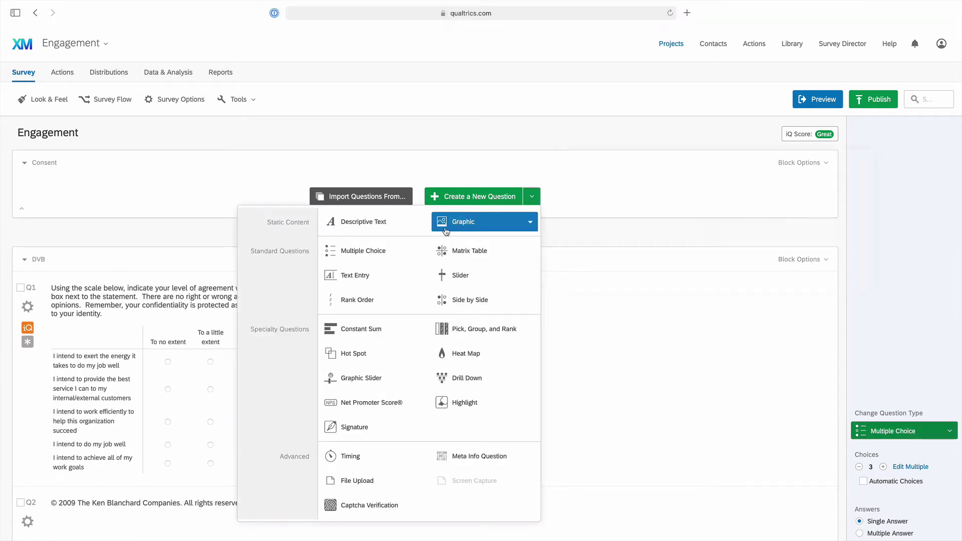
pyautogui.click(395, 252)
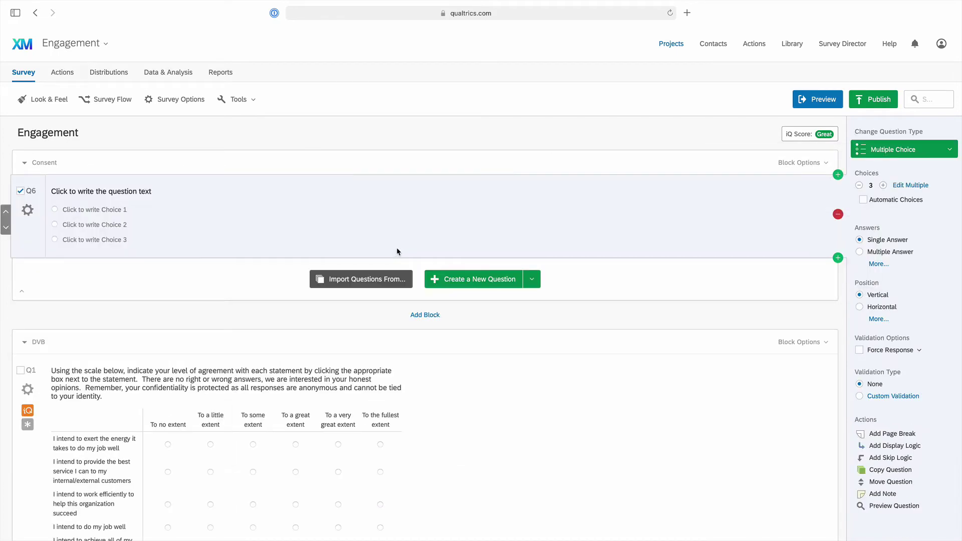
pyautogui.click(123, 193)
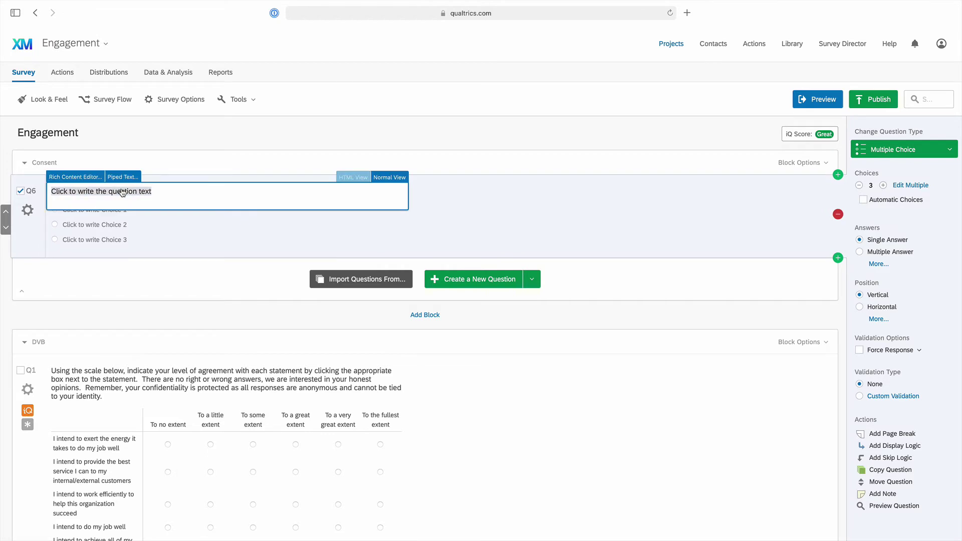
pyautogui.write('W')
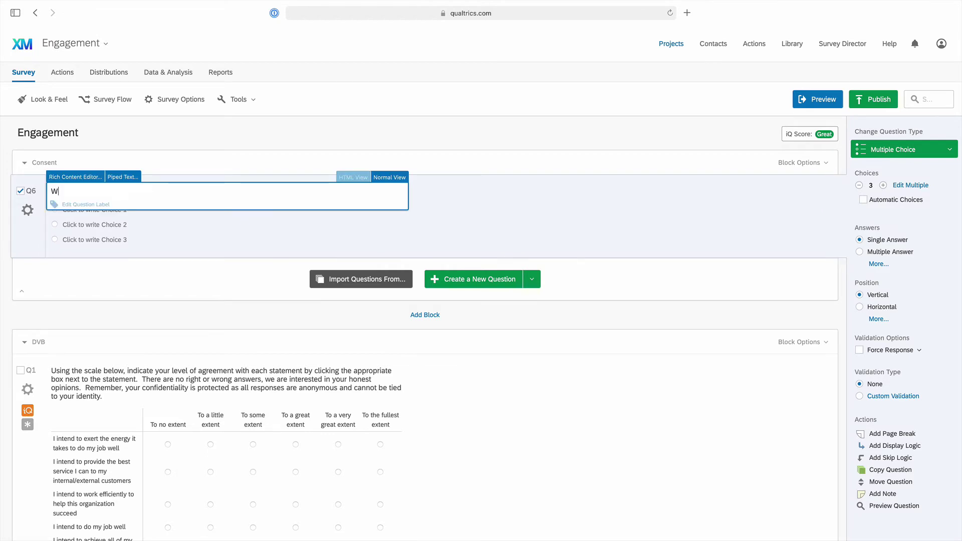
pyautogui.write('hat is the third word in this question: How many sta')
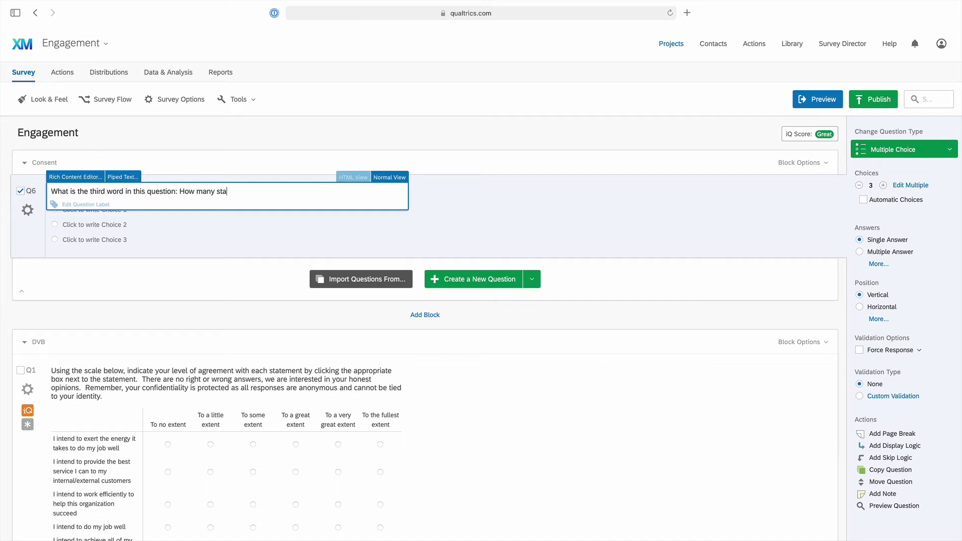
pyautogui.write('rs are in the American flag?')
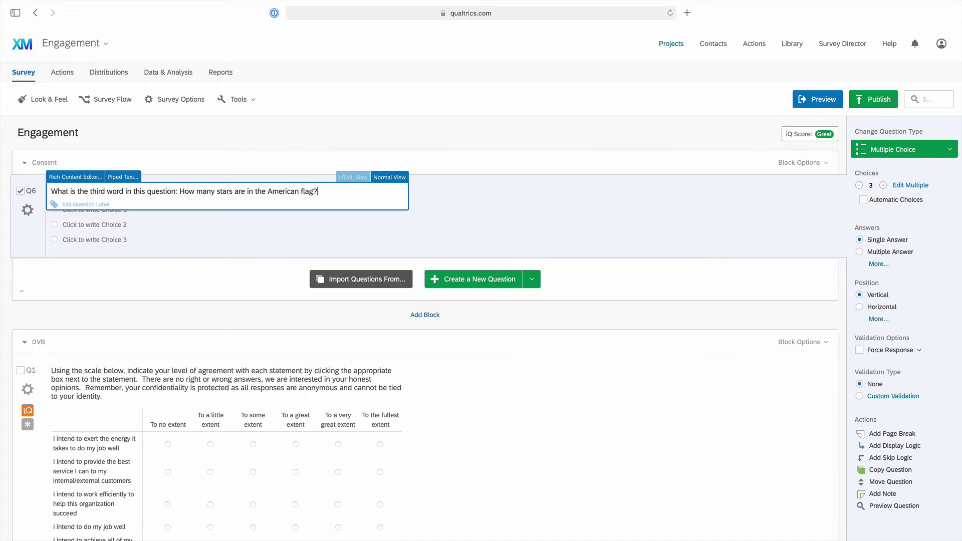
pyautogui.click(141, 217)
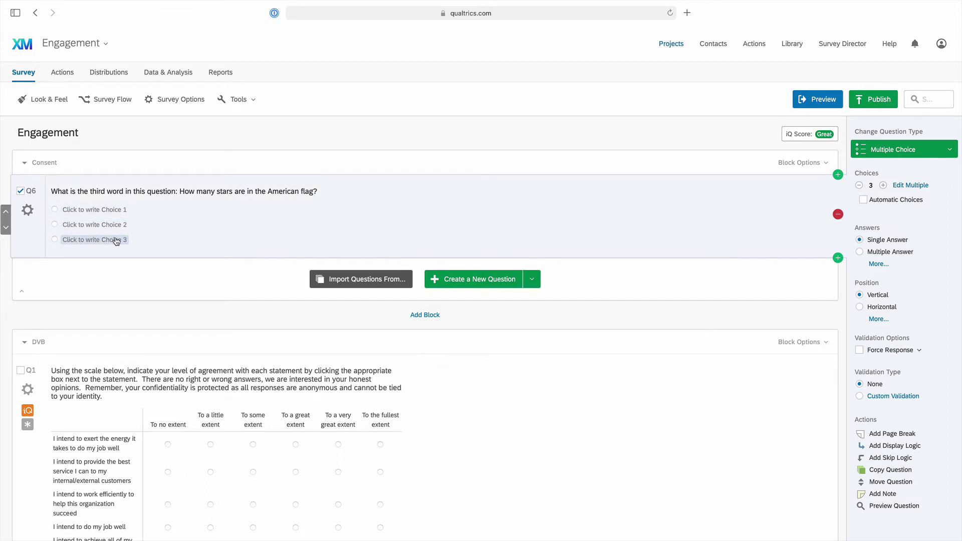
# Give the American flag question four choices and turn on Force Response
pyautogui.click(882, 185)
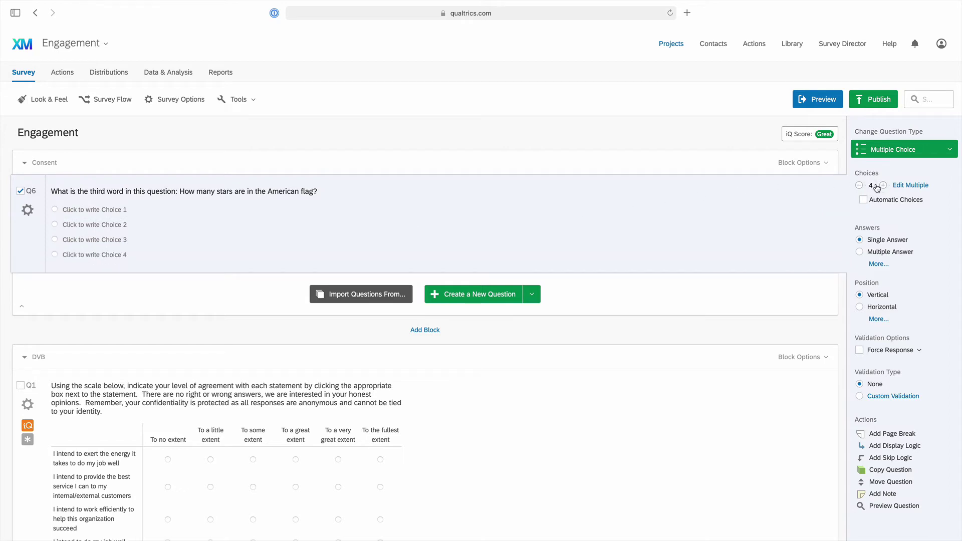
pyautogui.click(859, 350)
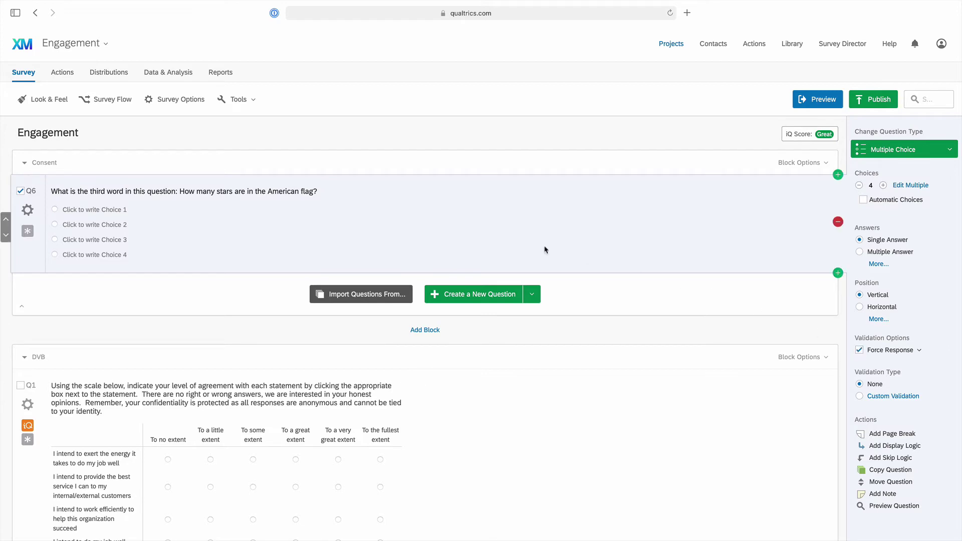
pyautogui.click(198, 160)
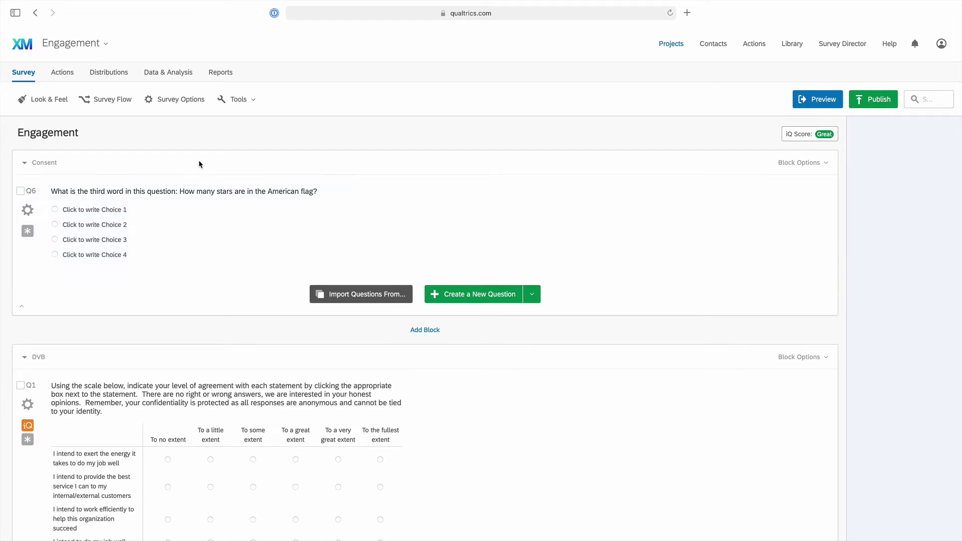
# Upload 13.jpg from the Survey Graphics folder and insert it into the American flag question's first choice
pyautogui.click(128, 211)
pyautogui.click(151, 211)
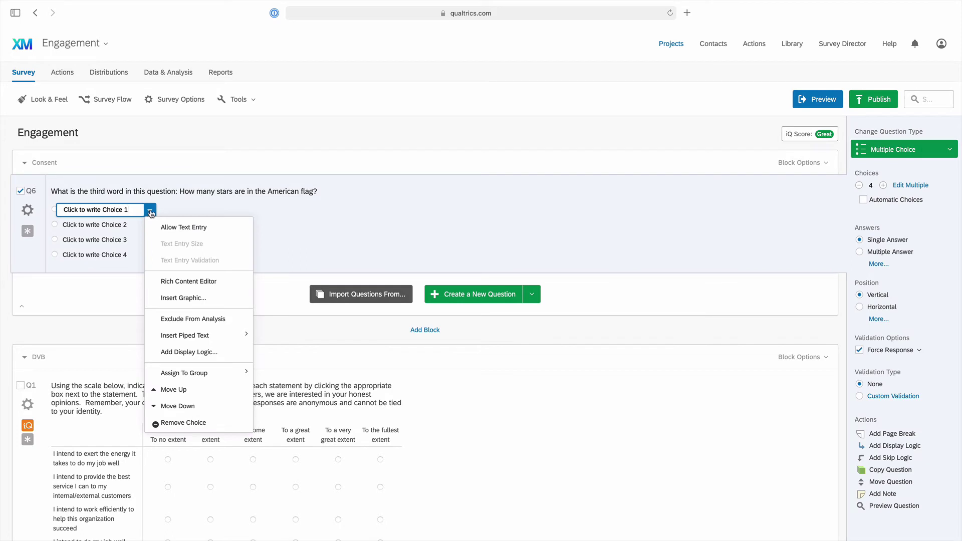
pyautogui.click(164, 299)
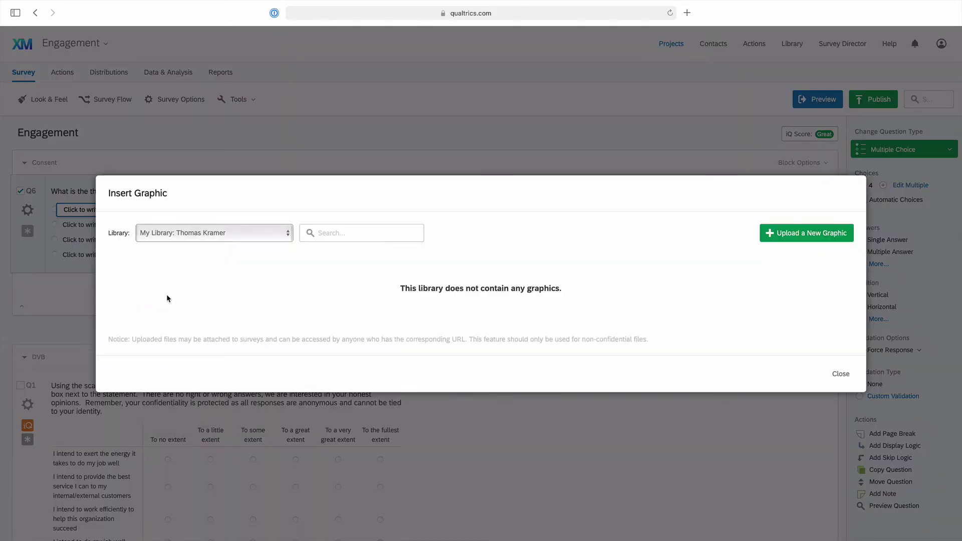
pyautogui.click(786, 233)
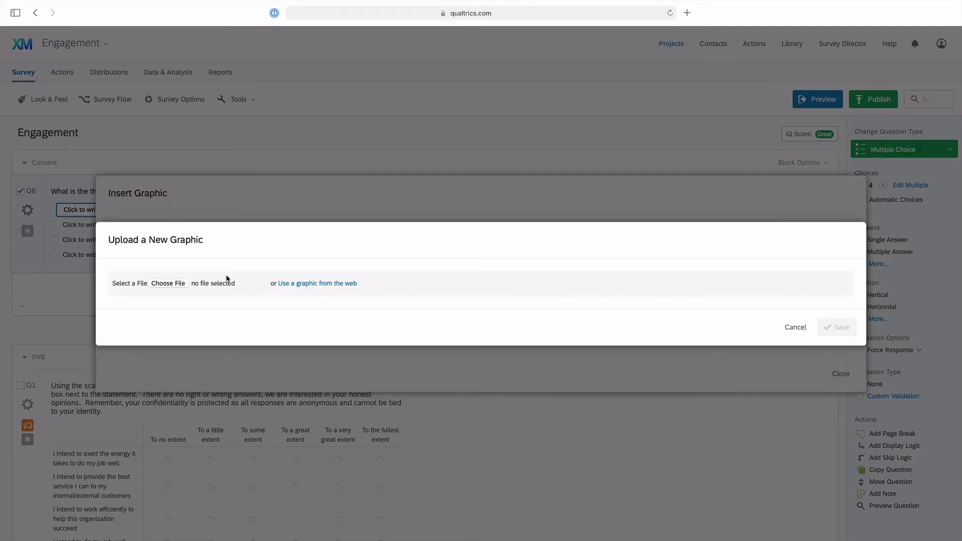
pyautogui.click(179, 285)
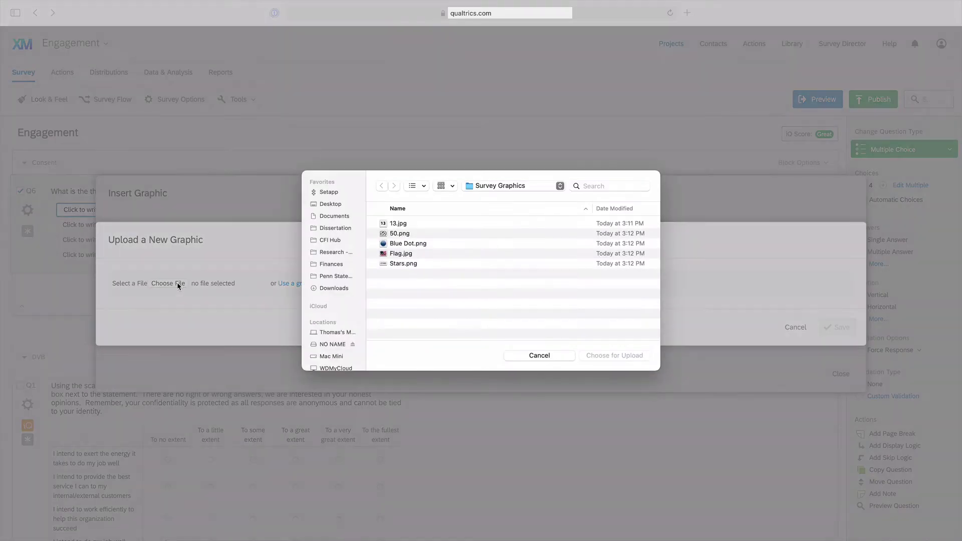
pyautogui.click(396, 226)
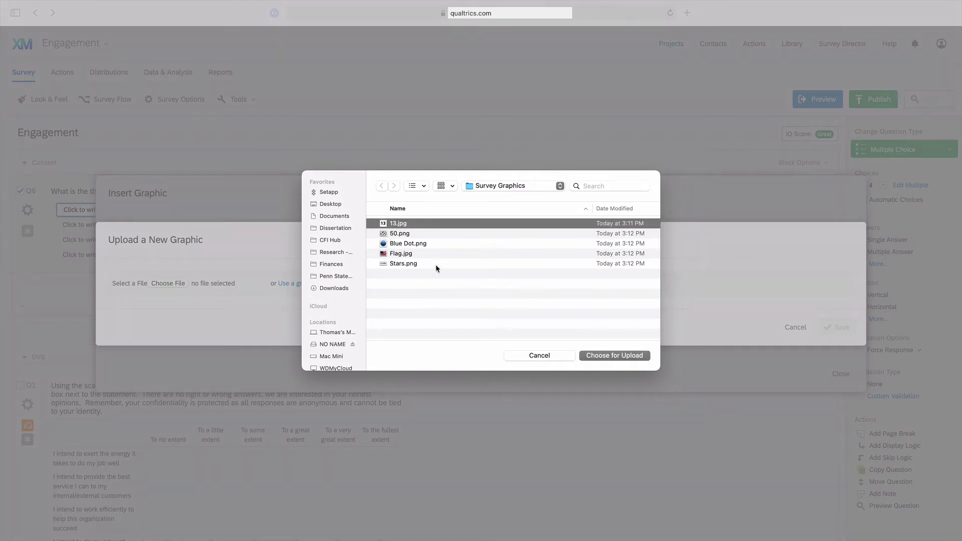
pyautogui.click(591, 356)
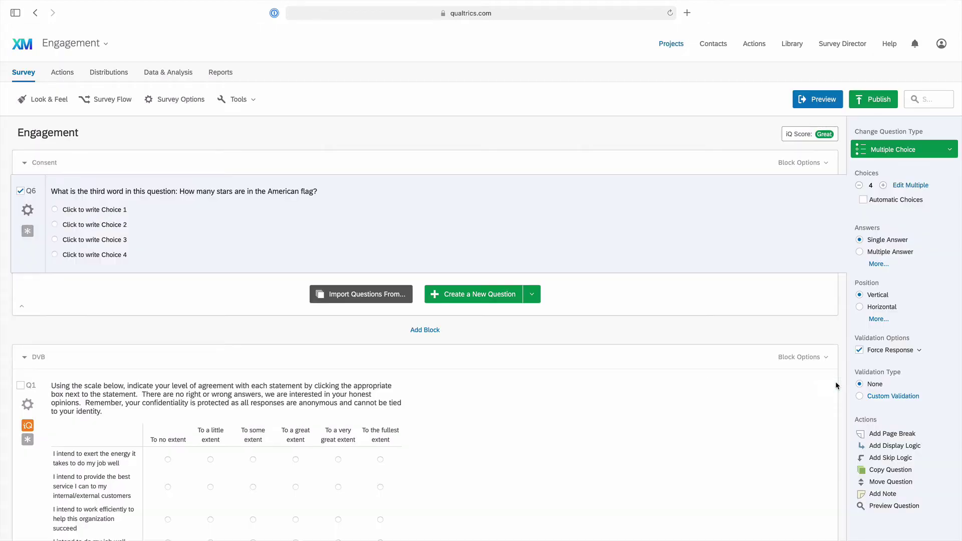
pyautogui.click(835, 387)
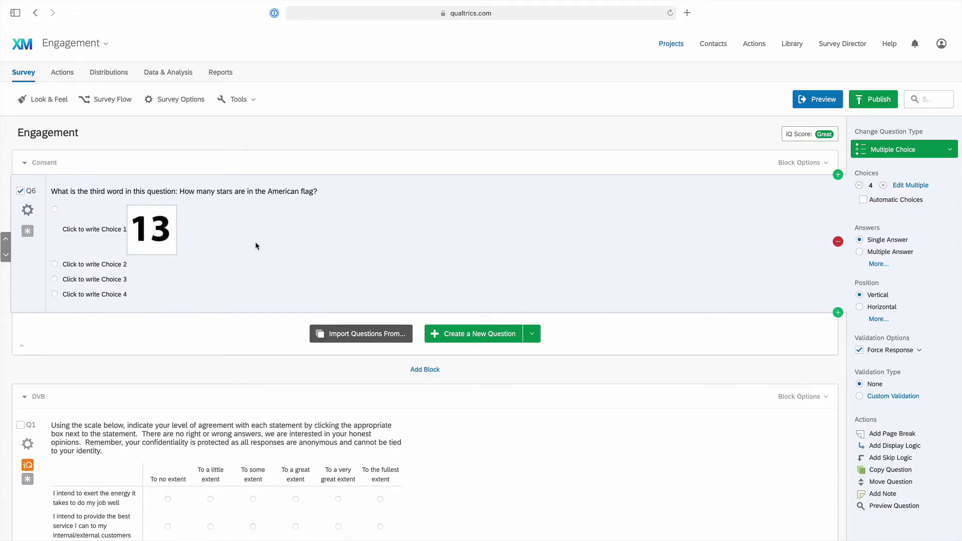
# Replace the first choice's placeholder text and graphic with only the pasted 13 graphic
pyautogui.click(104, 232)
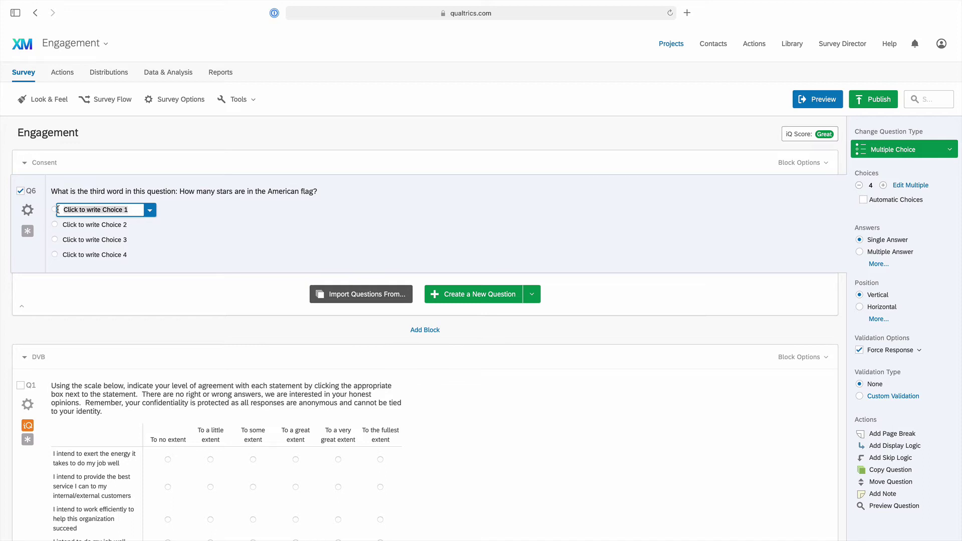
pyautogui.press('BackSpace')
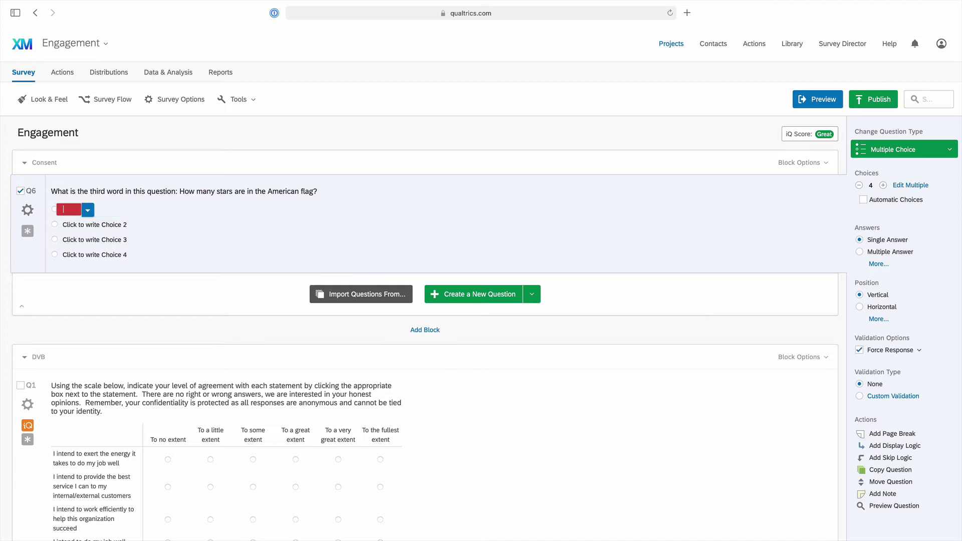
pyautogui.hotkey('ctrl', 'v')
pyautogui.press('Return')
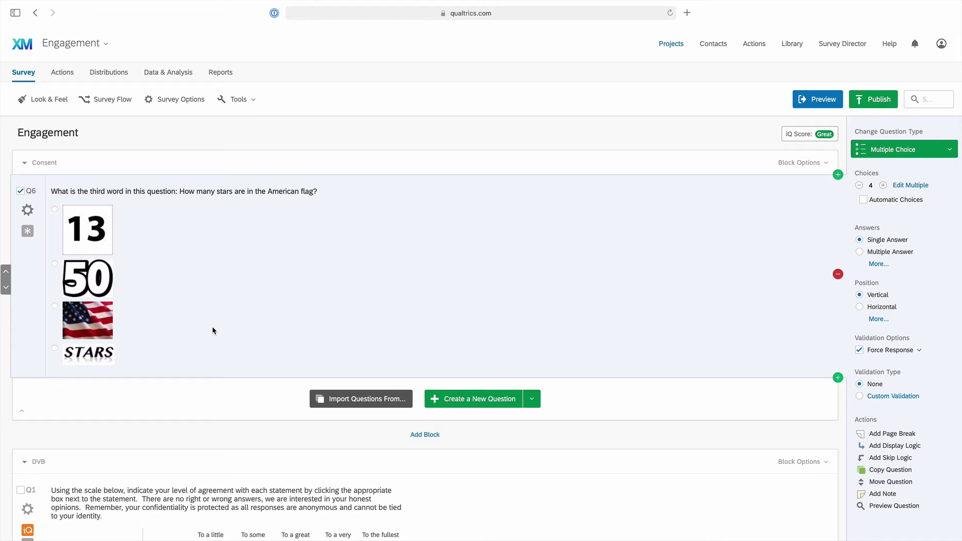
# Change the blank Multiple Choice question in the IMC block to a Matrix Table
pyautogui.scroll(-5, 211, 326)
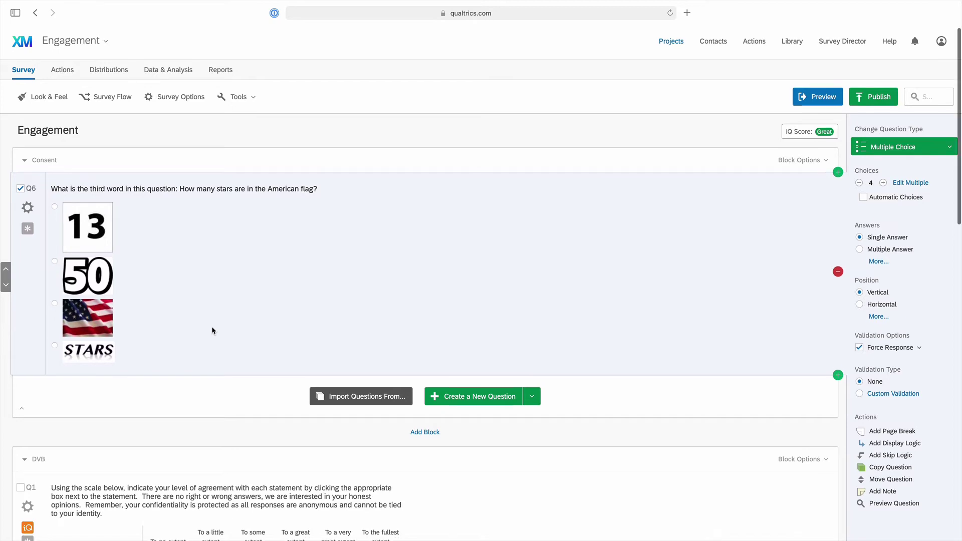
pyautogui.click(212, 327)
pyautogui.scroll(-6, 212, 328)
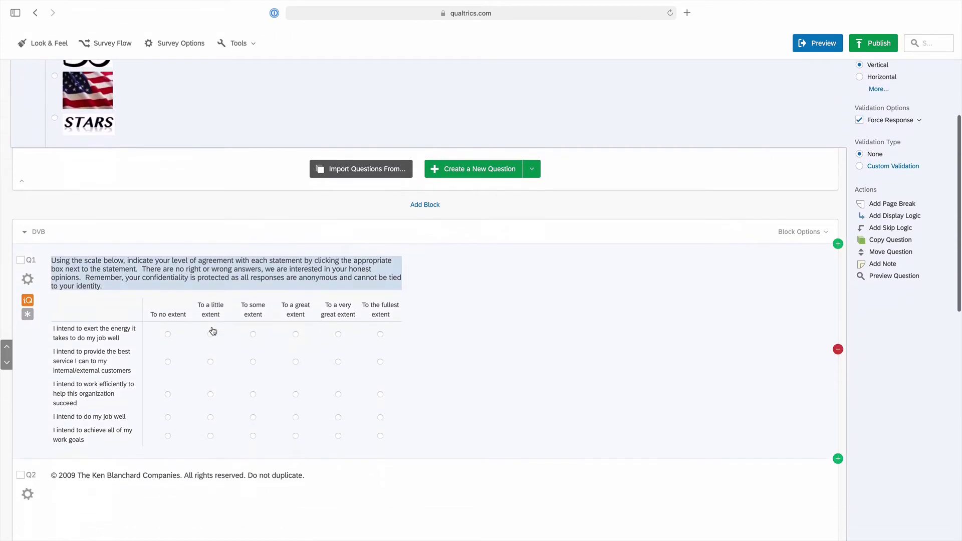
pyautogui.scroll(-4, 212, 331)
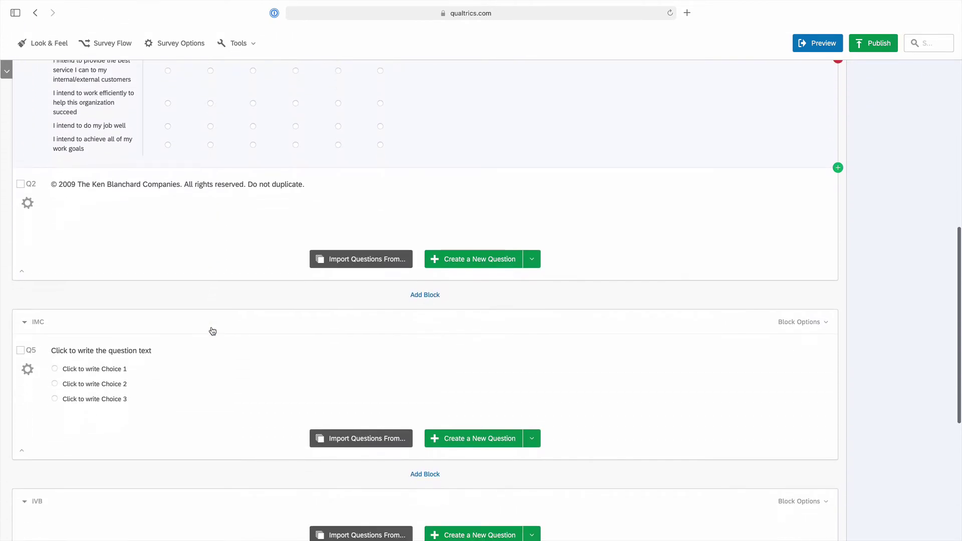
pyautogui.click(211, 329)
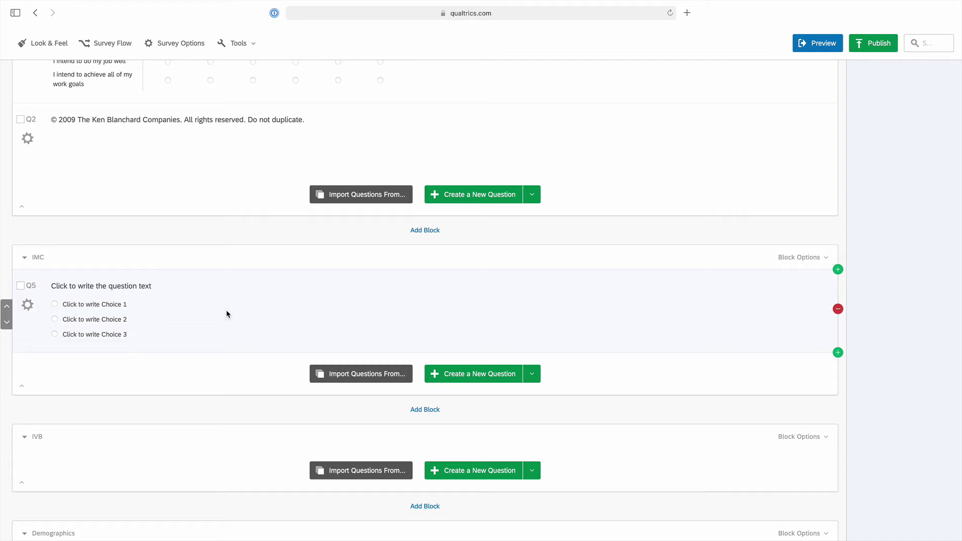
pyautogui.click(226, 311)
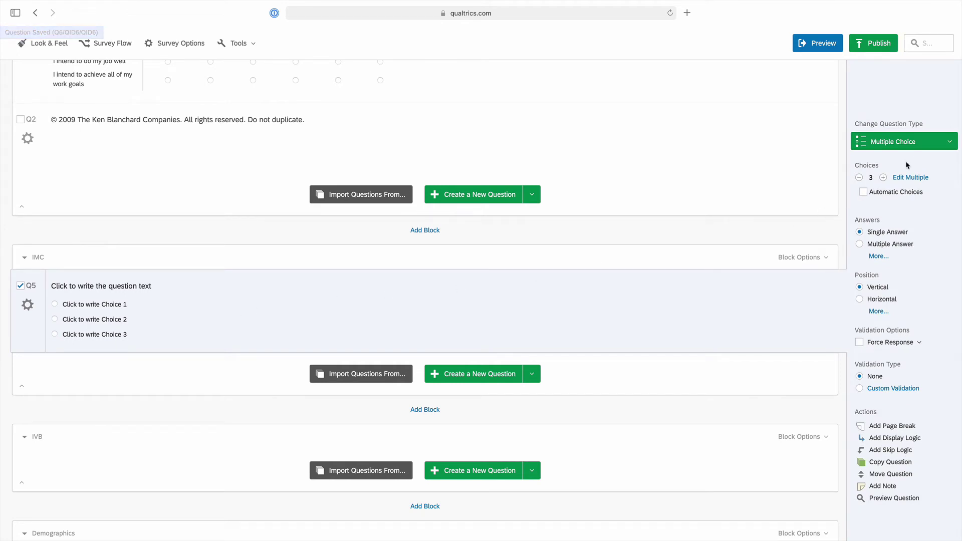
pyautogui.click(948, 144)
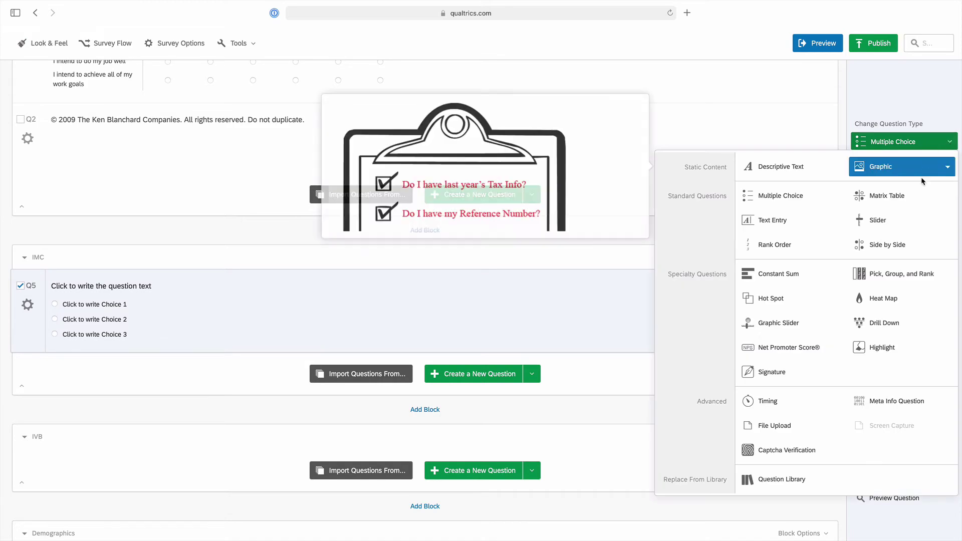
pyautogui.click(918, 198)
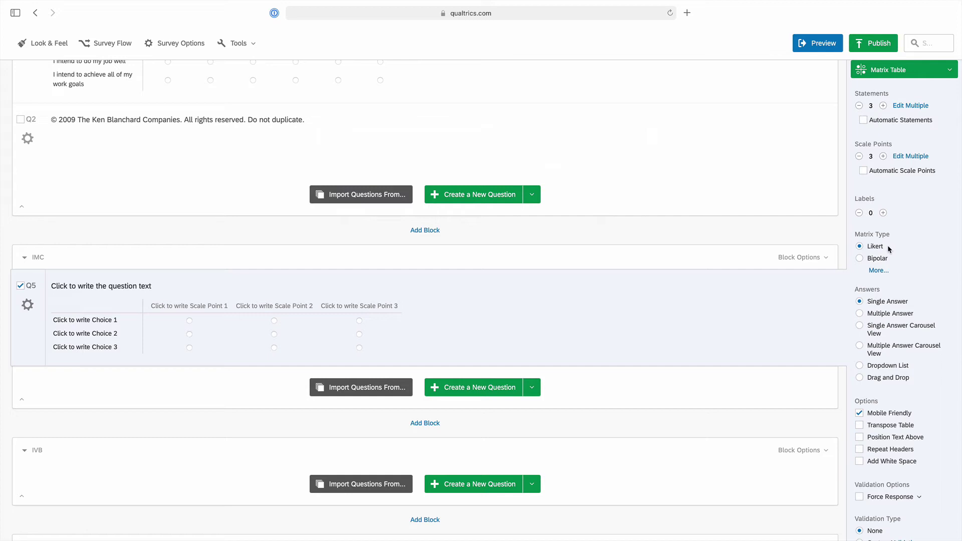
# Set the IMC block's matrix table to the Bipolar type with 5 scale points
pyautogui.click(860, 259)
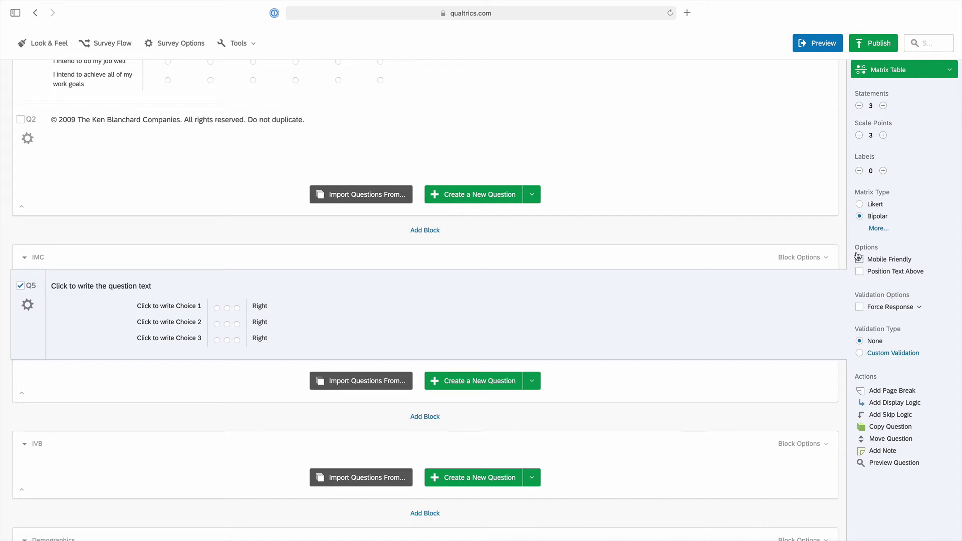
pyautogui.click(883, 136)
pyautogui.click(883, 135)
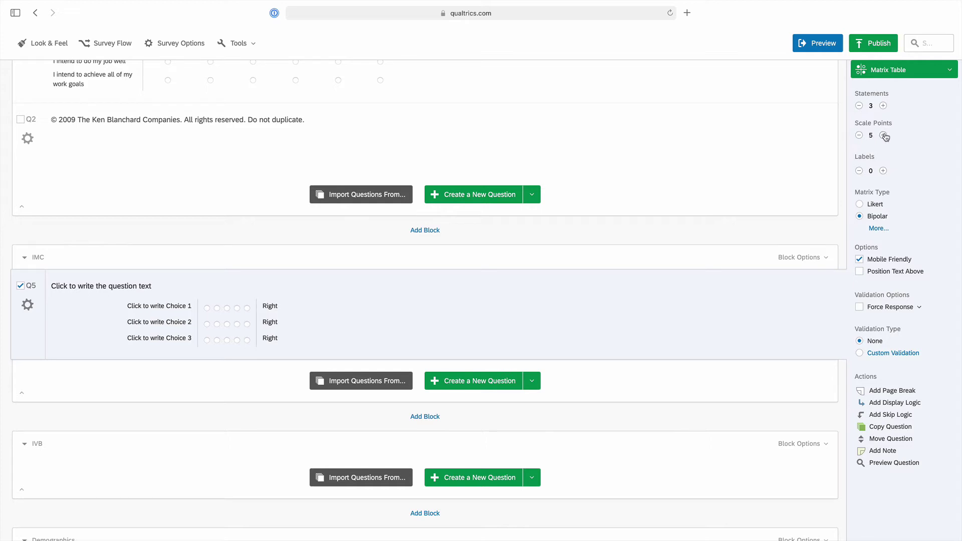
# Set the IMC block's bipolar matrix to 9 scale points and 1 statement
pyautogui.click(885, 136)
pyautogui.click(884, 137)
pyautogui.click(884, 136)
pyautogui.click(884, 137)
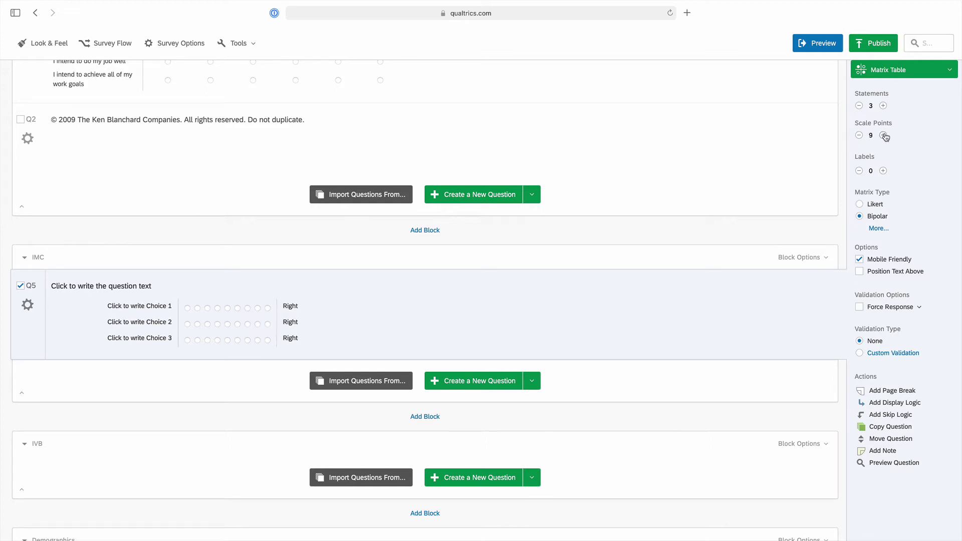
pyautogui.click(859, 105)
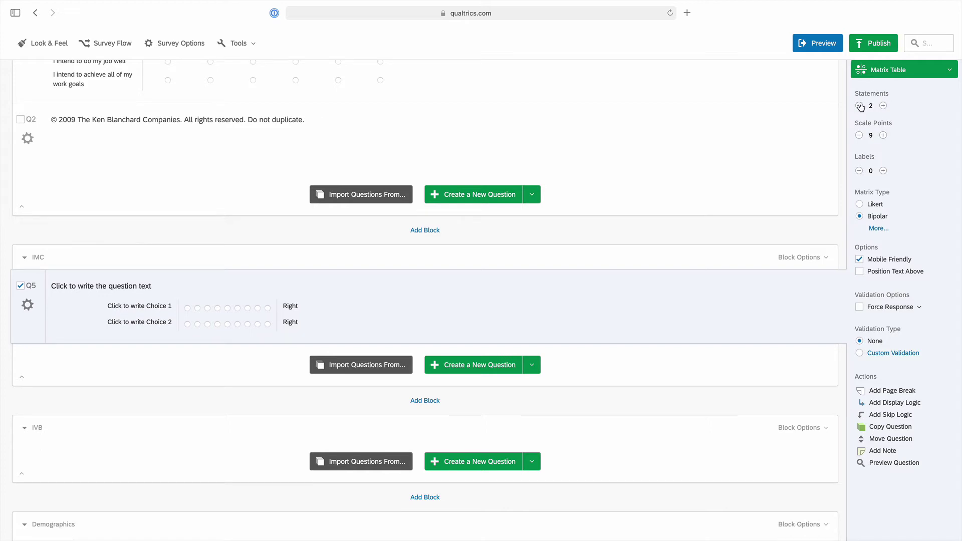
pyautogui.click(859, 106)
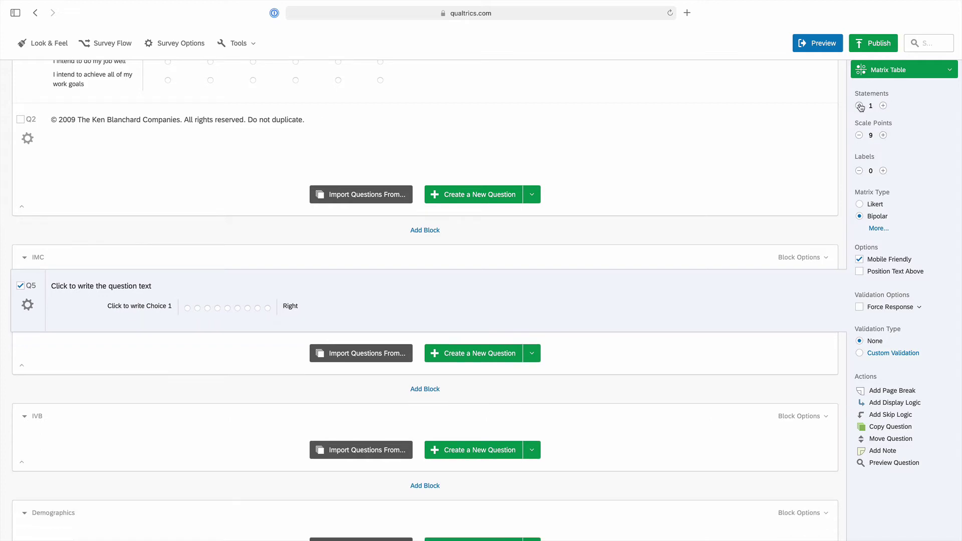
# Increase the number of labels on the IMC bipolar matrix to 9
pyautogui.click(883, 171)
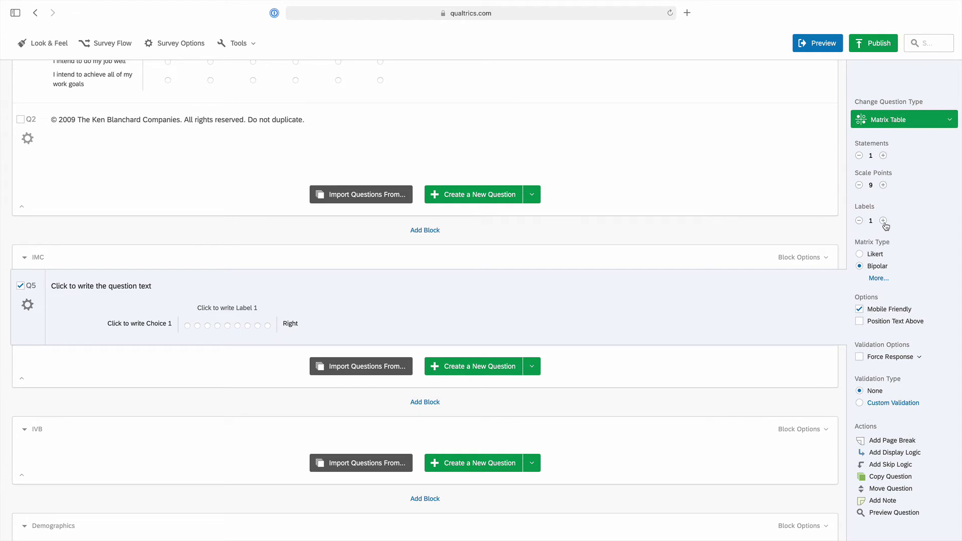
pyautogui.click(884, 223)
pyautogui.click(884, 224)
pyautogui.click(884, 226)
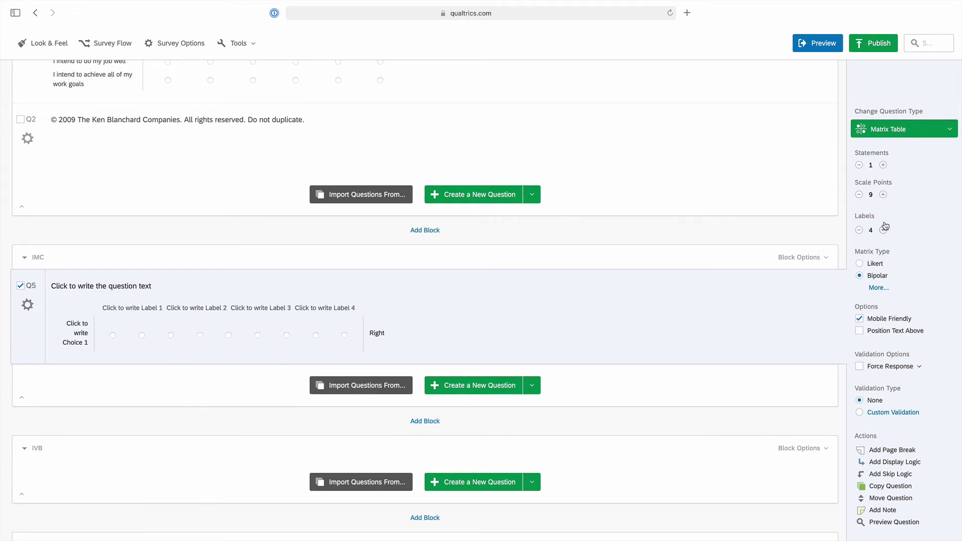
pyautogui.click(884, 232)
pyautogui.click(883, 233)
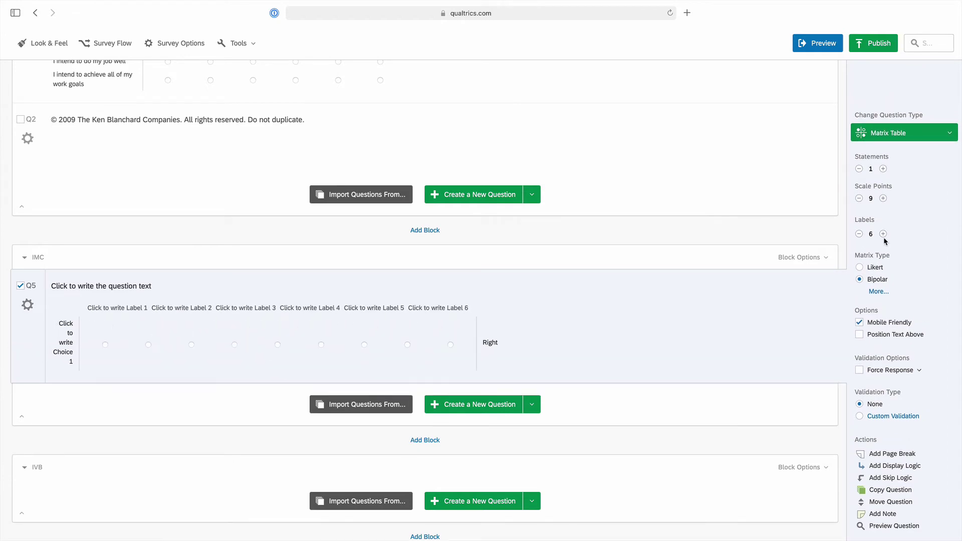
pyautogui.click(884, 236)
pyautogui.click(884, 236)
pyautogui.click(884, 236)
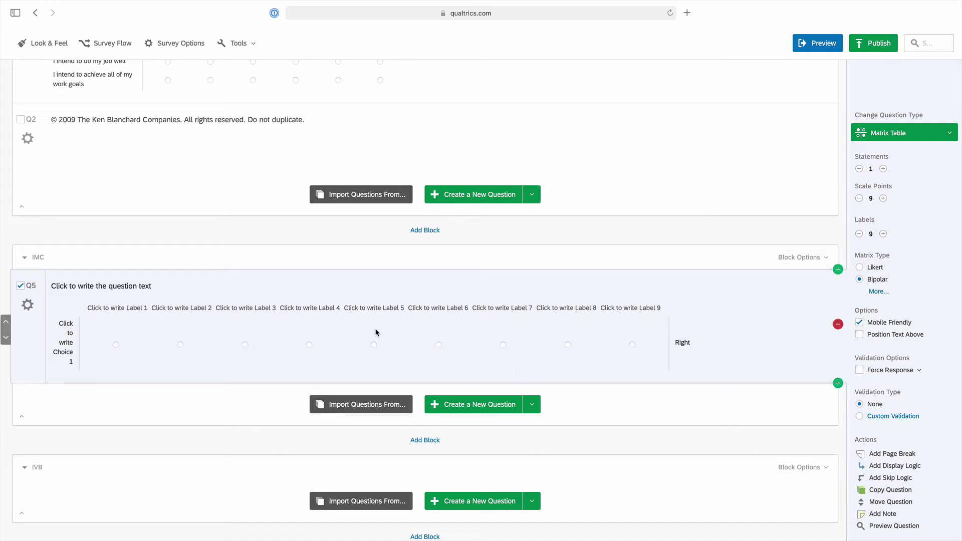
# Name the bipolar matrix's nine scale labels 1, 2, 3, 4, 5, 6, 7, 8 and 9 in order
pyautogui.click(116, 306)
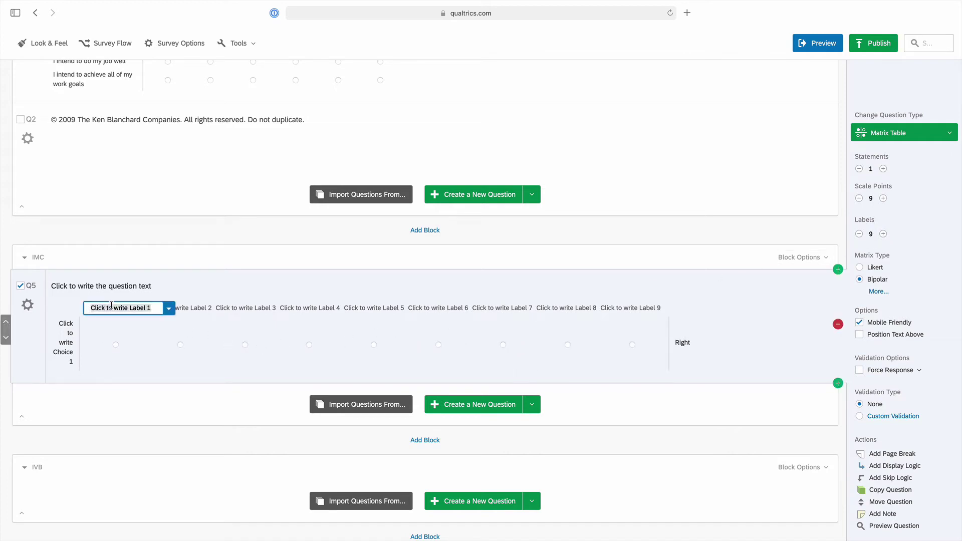
pyautogui.write('1')
pyautogui.press('Tab')
pyautogui.write('2')
pyautogui.press('Tab')
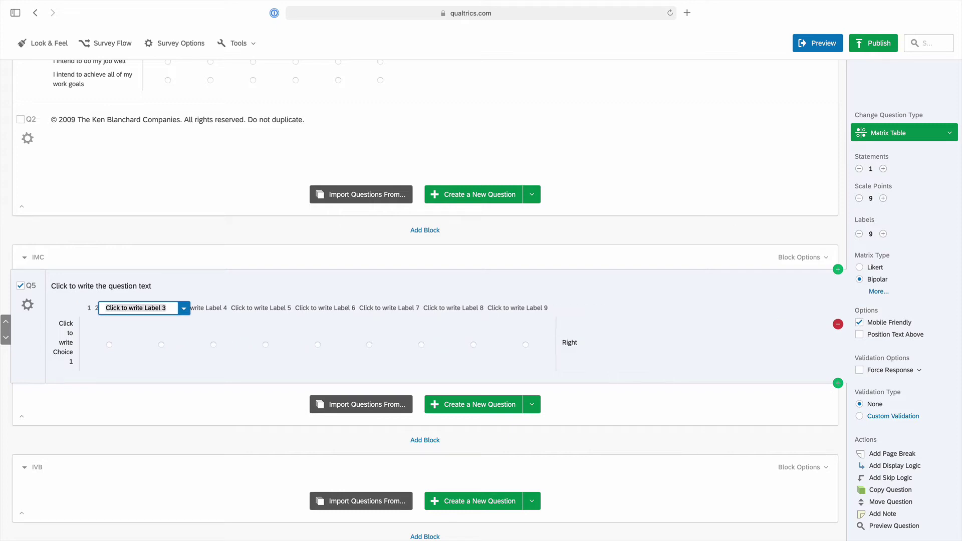
pyautogui.write('3')
pyautogui.press('Tab')
pyautogui.write('4')
pyautogui.press('Tab')
pyautogui.write('5')
pyautogui.press('Tab')
pyautogui.write('6')
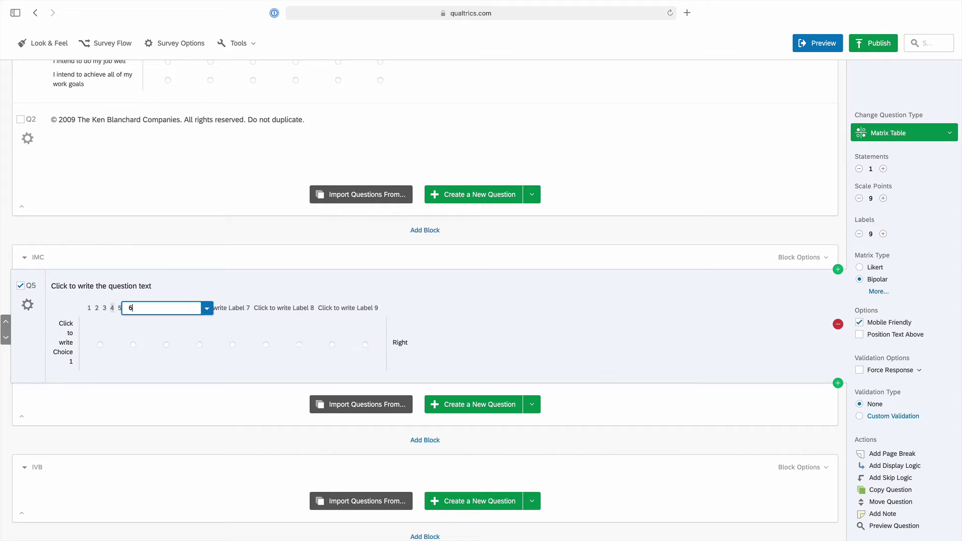
pyautogui.press('Tab')
pyautogui.write('7')
pyautogui.press('Tab')
pyautogui.write('8')
pyautogui.press('Tab')
pyautogui.write('9')
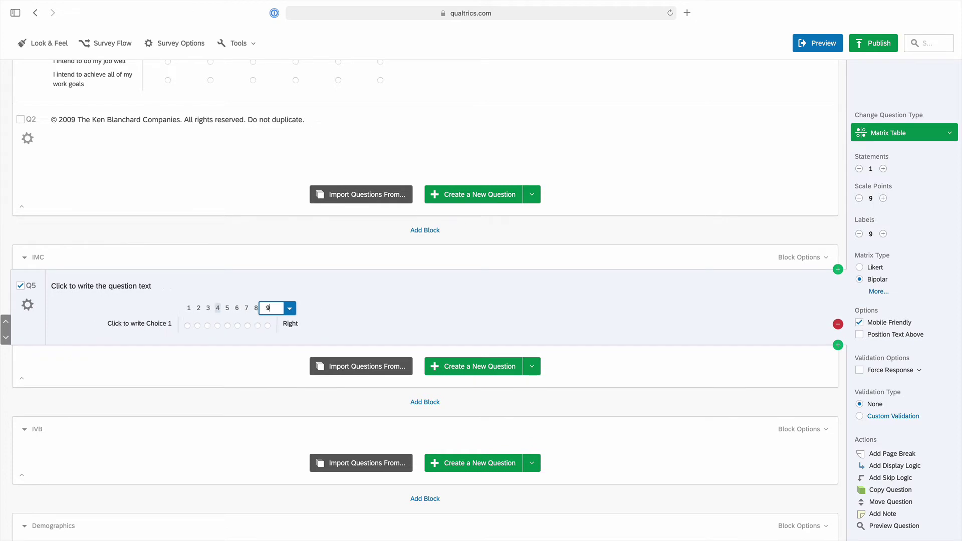
# Label the bipolar statement's low end "Very rarely" and its high end "Very frequently"
pyautogui.click(130, 324)
pyautogui.write('Very')
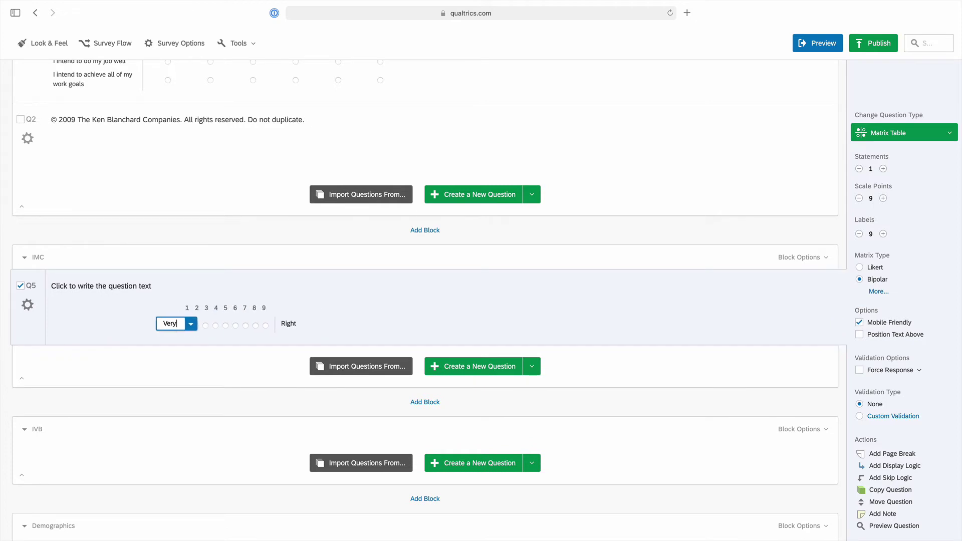
pyautogui.write(' rarely')
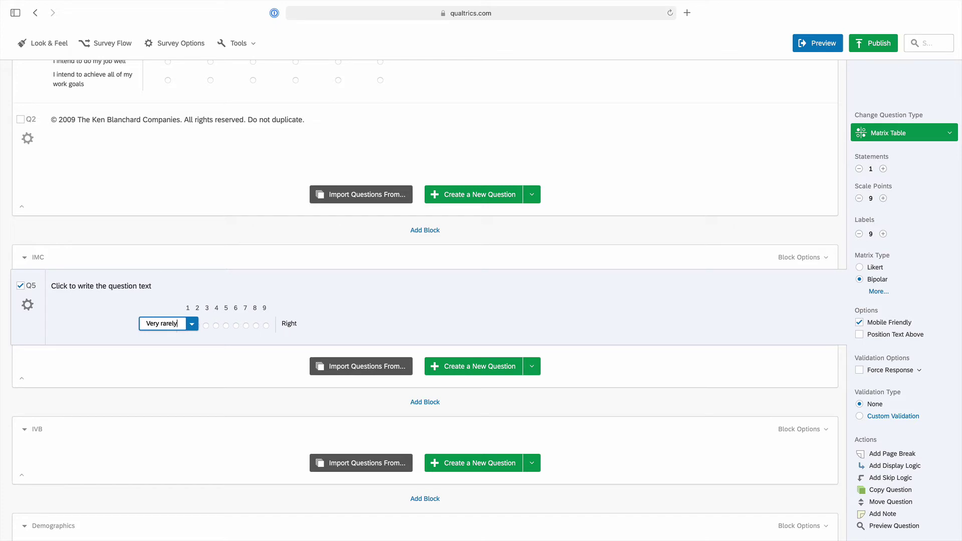
pyautogui.click(288, 323)
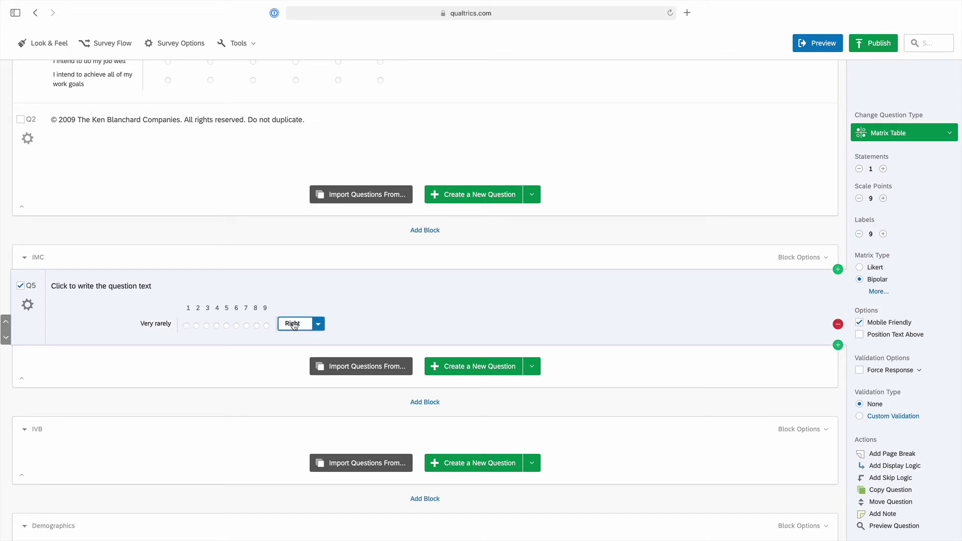
pyautogui.write('Very fr')
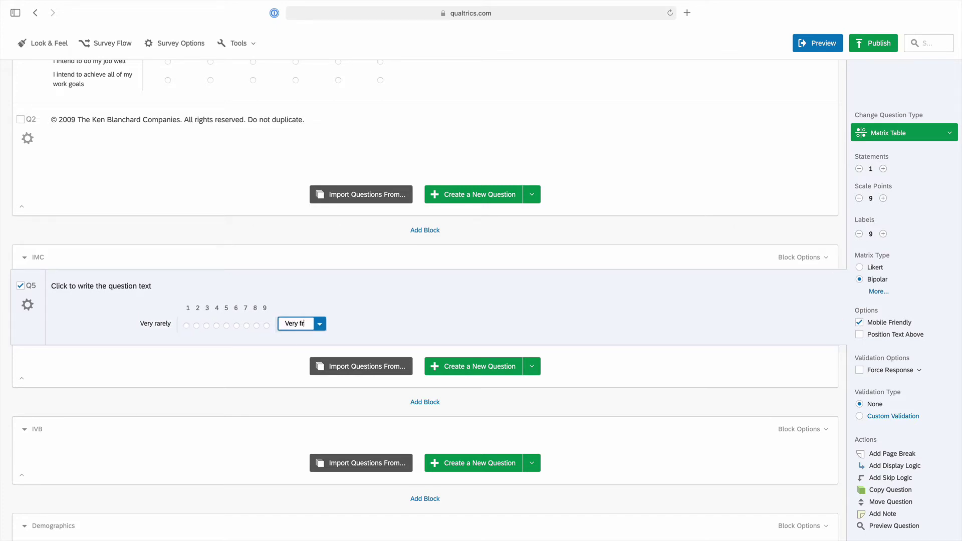
pyautogui.write('equently')
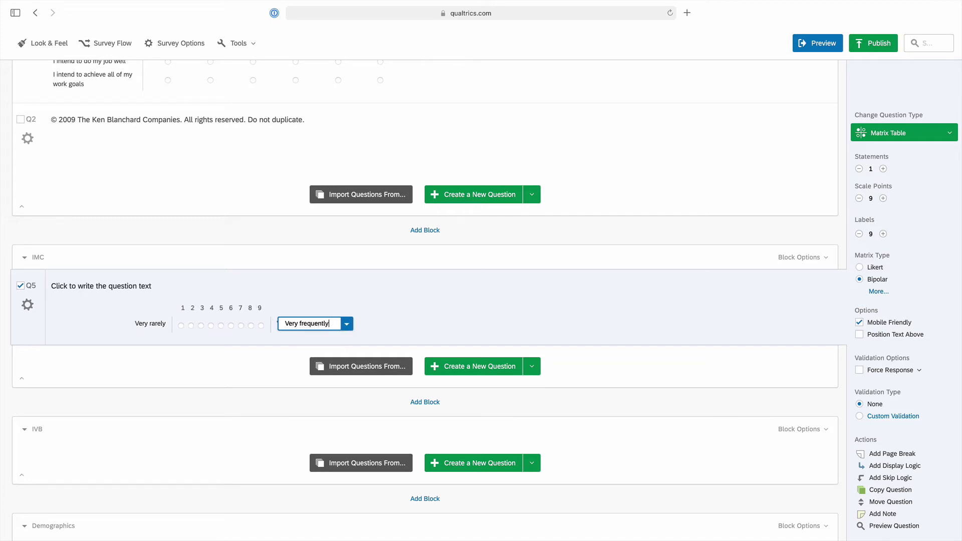
# Replace the bipolar matrix's placeholder question text with the opening words "Please click on the little blue circle at"
pyautogui.click(130, 286)
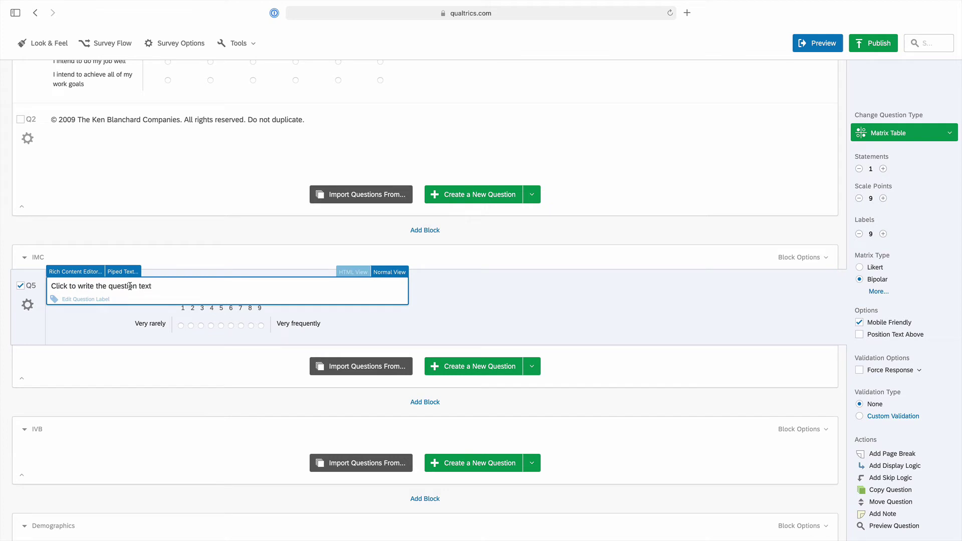
pyautogui.tripleClick(130, 286)
pyautogui.write('Please click on the little blue circle at')
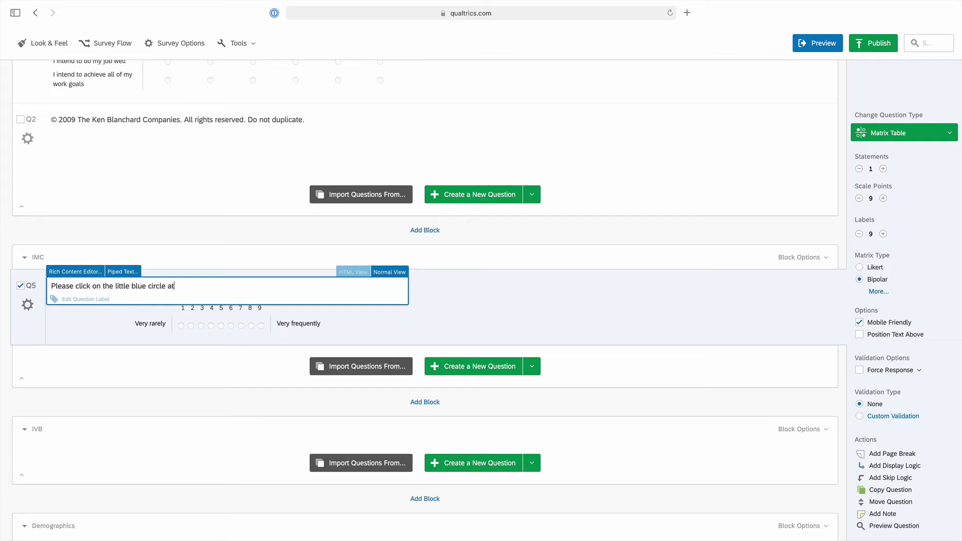
# Complete the matrix's question text with "the bottom of the screen. Do not click on the scale items that are labeled from 1 to 9."
pyautogui.write(' the bottom of the screen. Do not click on the ')
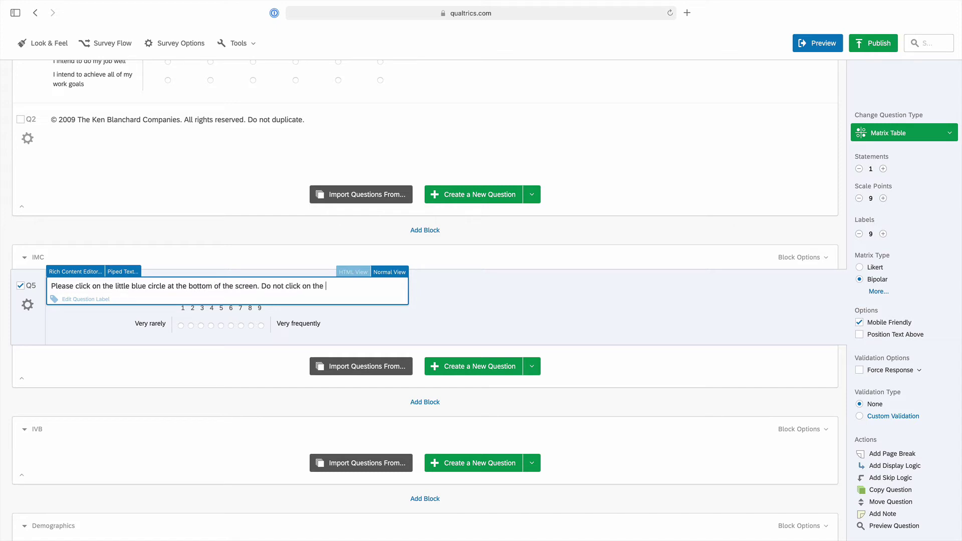
pyautogui.write('scale items that are labeled')
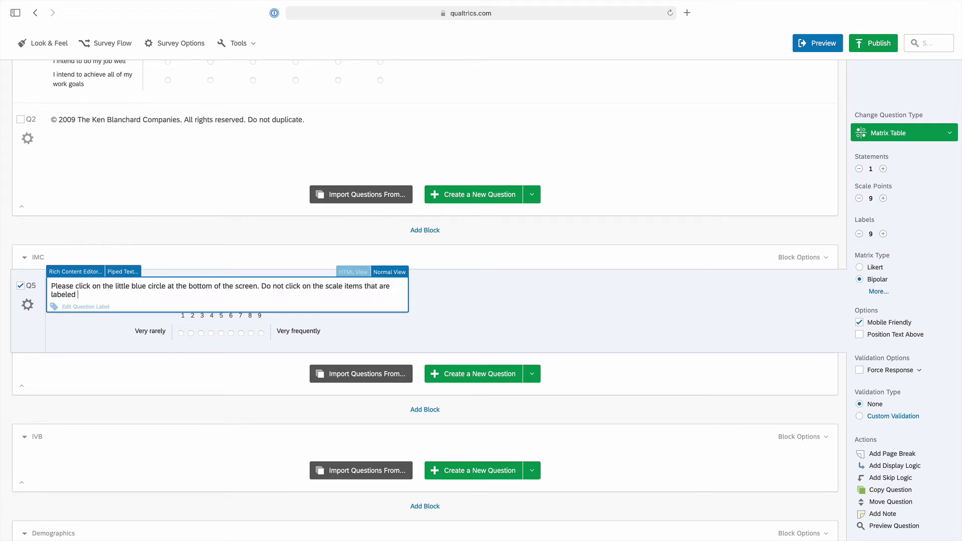
pyautogui.write(' from 1 to 9.')
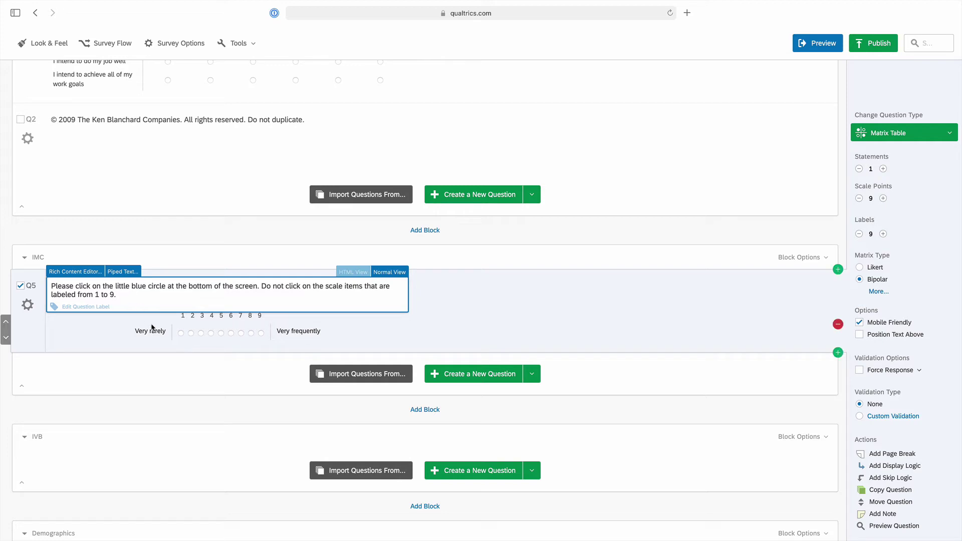
pyautogui.click(118, 334)
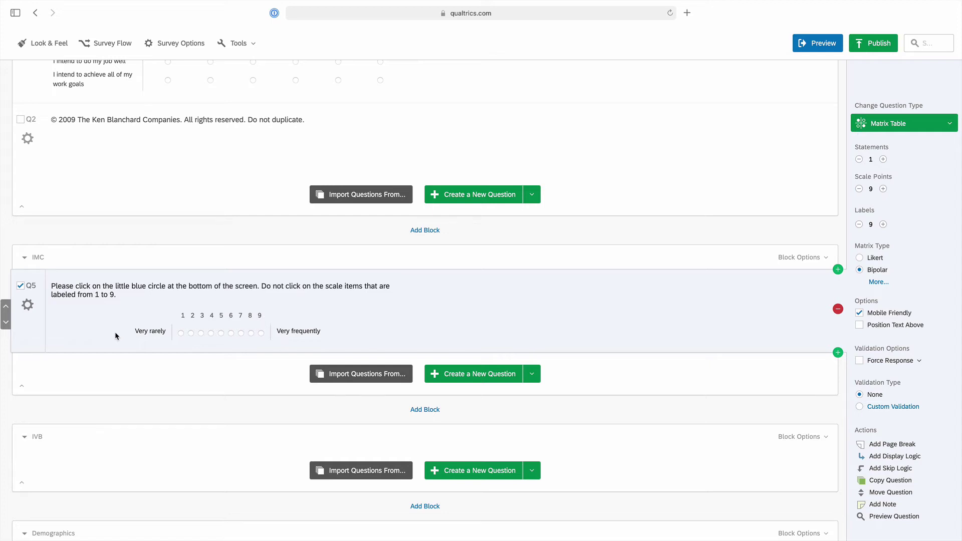
# Add a new Multiple Choice question below the bipolar matrix in the IMC block and reduce it to 1 choice
pyautogui.click(455, 376)
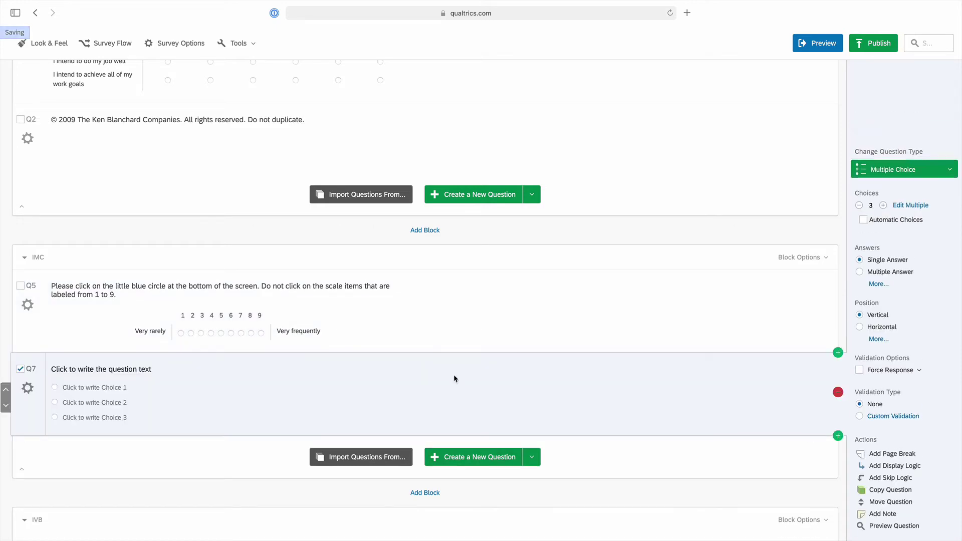
pyautogui.click(859, 205)
pyautogui.click(859, 206)
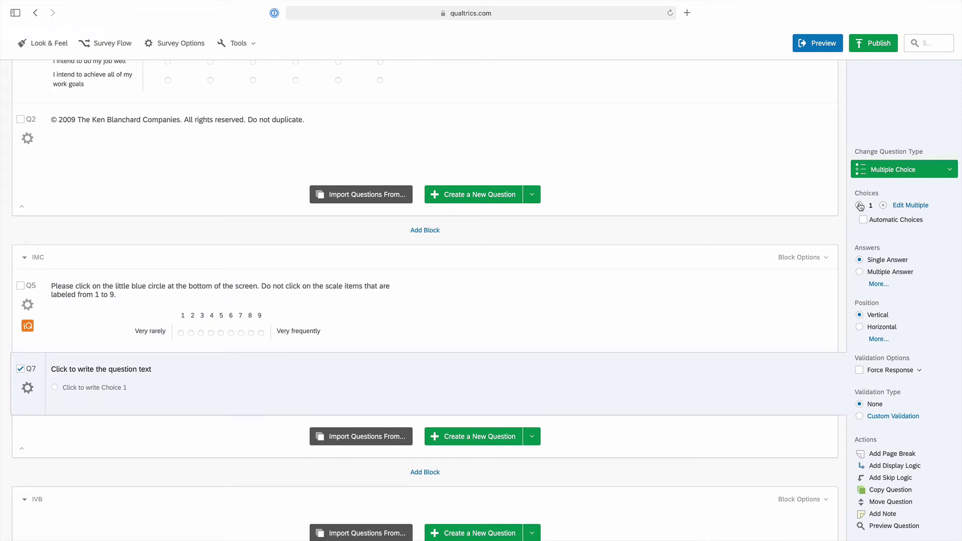
# Upload Blue Dot.png from the Survey Graphics folder and insert it as the new question's only choice
pyautogui.click(103, 390)
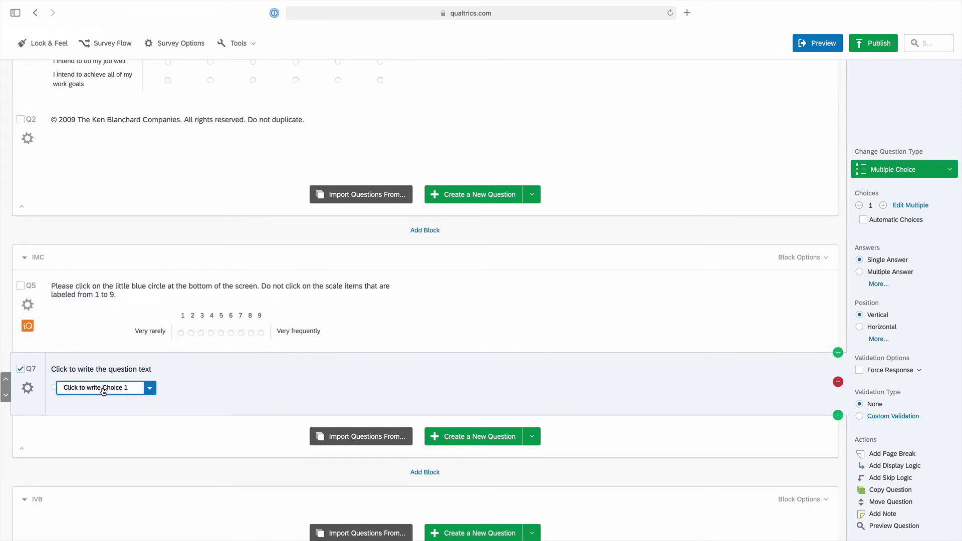
pyautogui.click(150, 388)
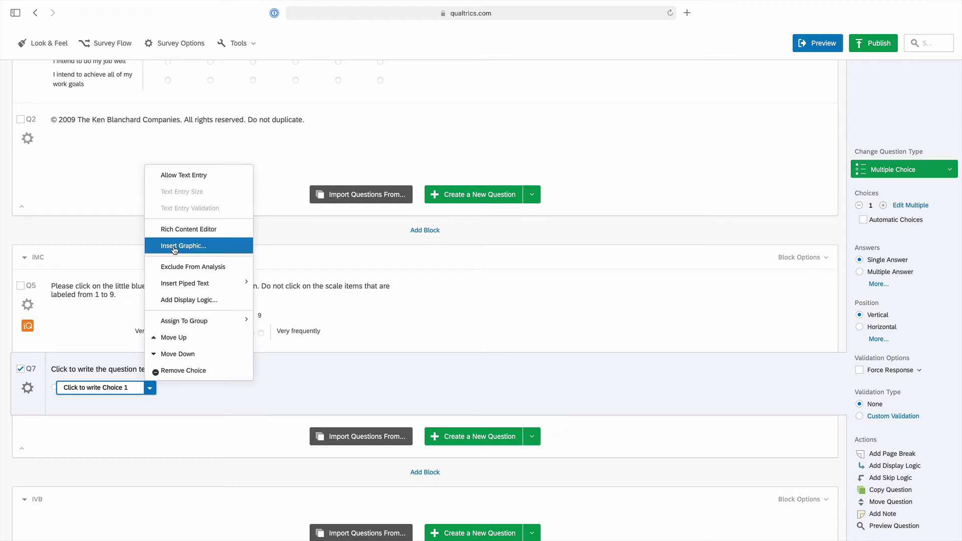
pyautogui.click(177, 249)
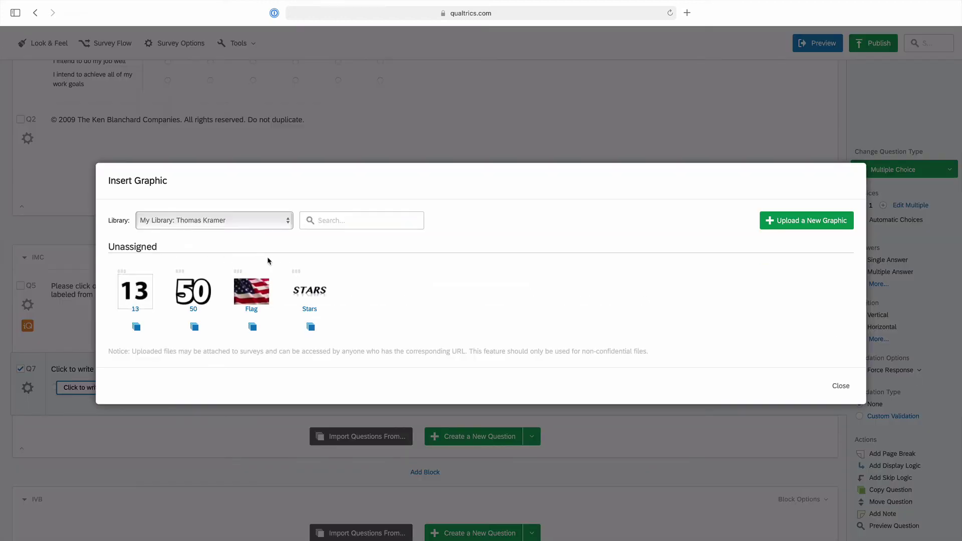
pyautogui.click(795, 220)
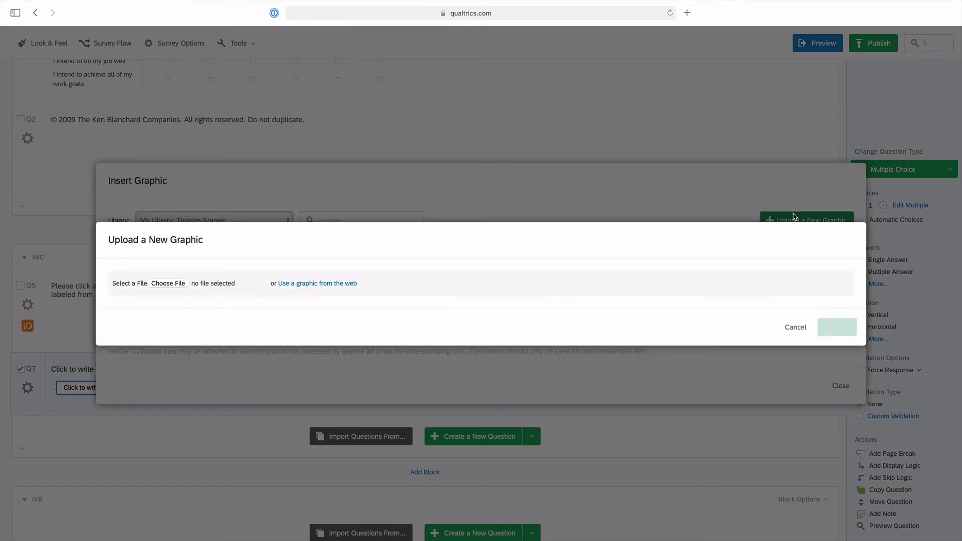
pyautogui.click(172, 284)
pyautogui.click(395, 244)
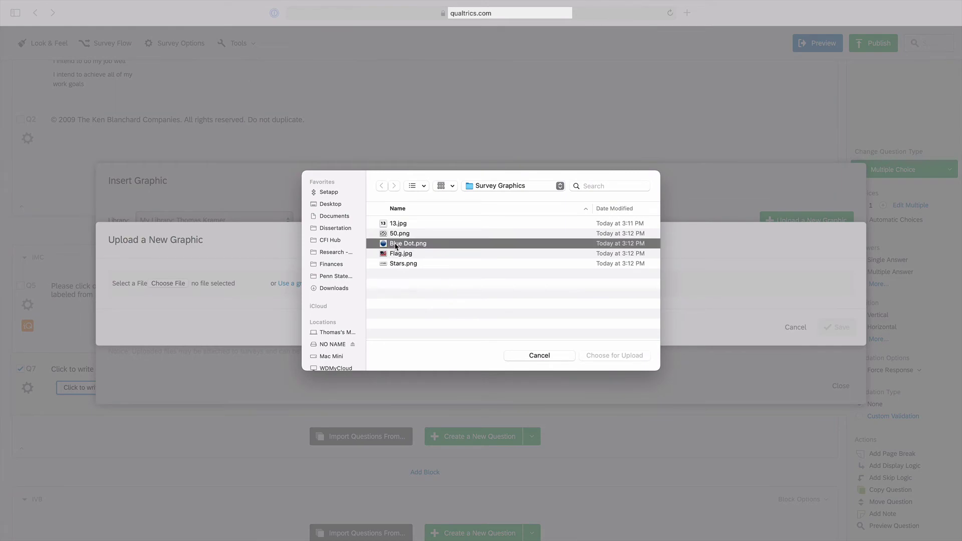
pyautogui.click(605, 355)
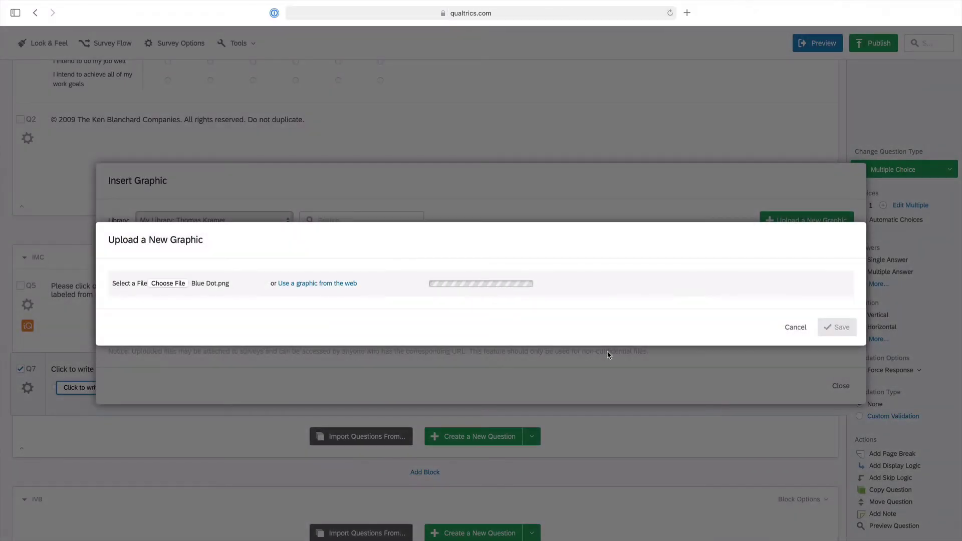
pyautogui.click(827, 369)
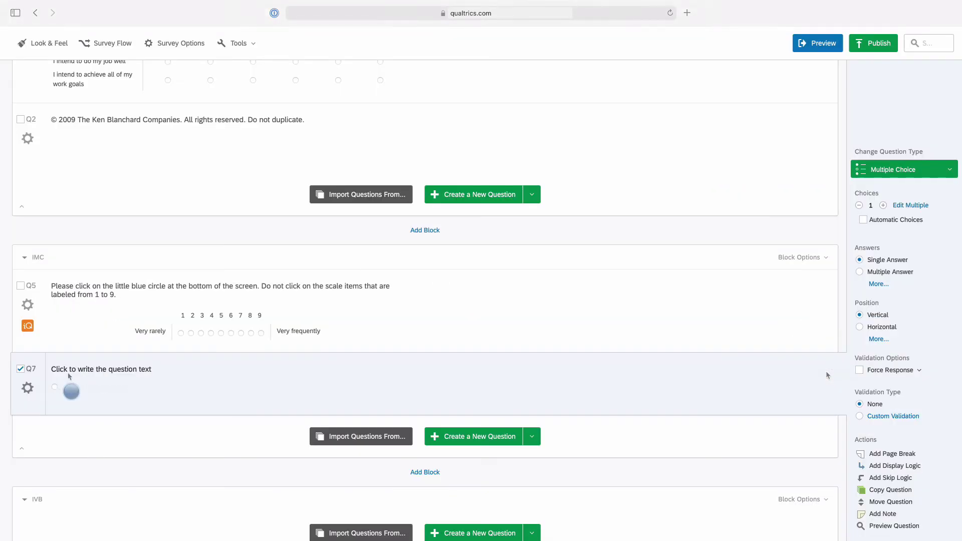
# Clear the placeholder question text of the blue dot question, leaving its text empty
pyautogui.click(84, 372)
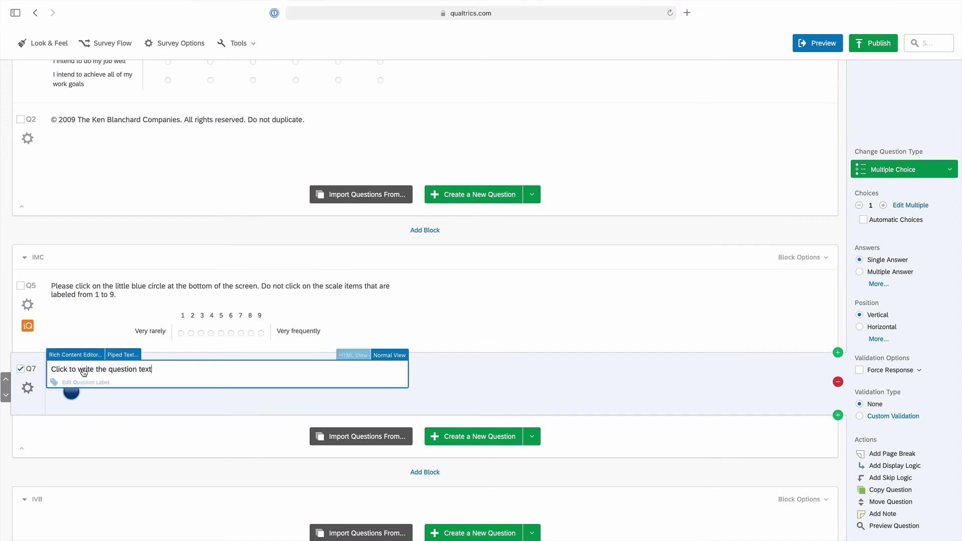
pyautogui.tripleClick(81, 369)
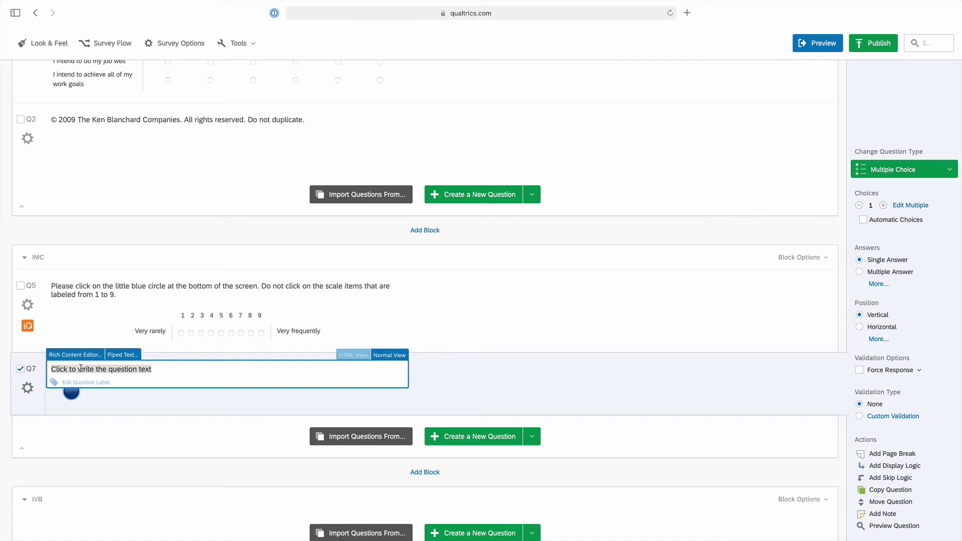
pyautogui.press('BackSpace')
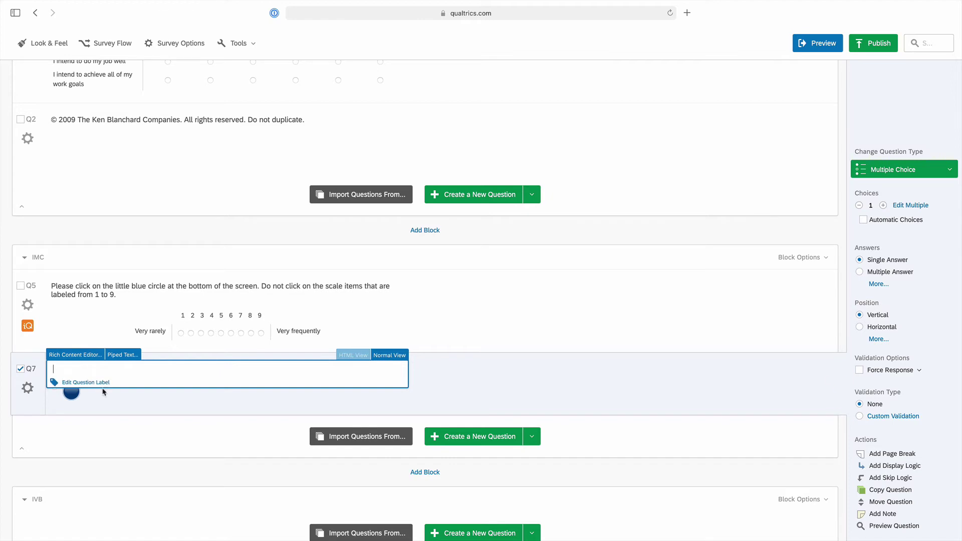
pyautogui.click(116, 399)
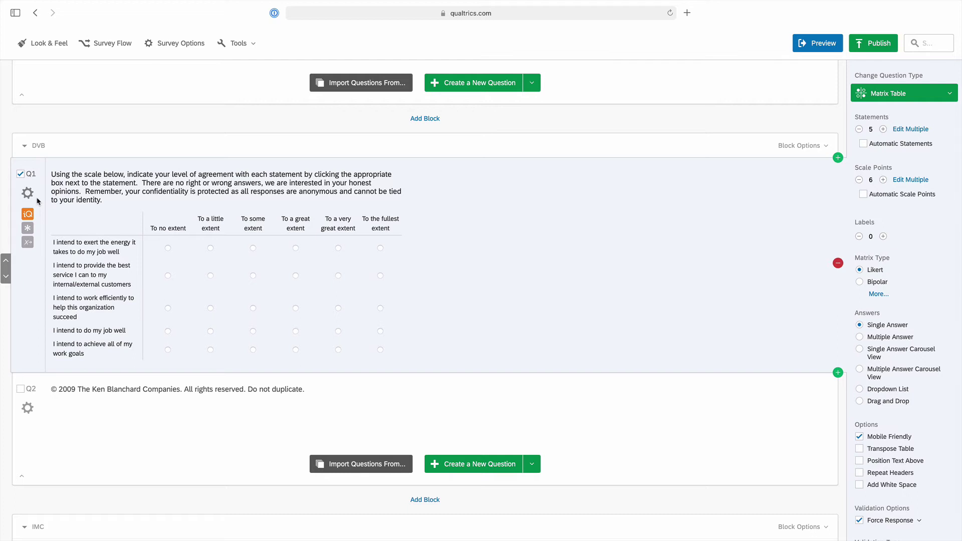
# In the Recode Values of the DVB matrix question, set the first three statements' export tags to IV1, IV2 and IV3
pyautogui.click(27, 193)
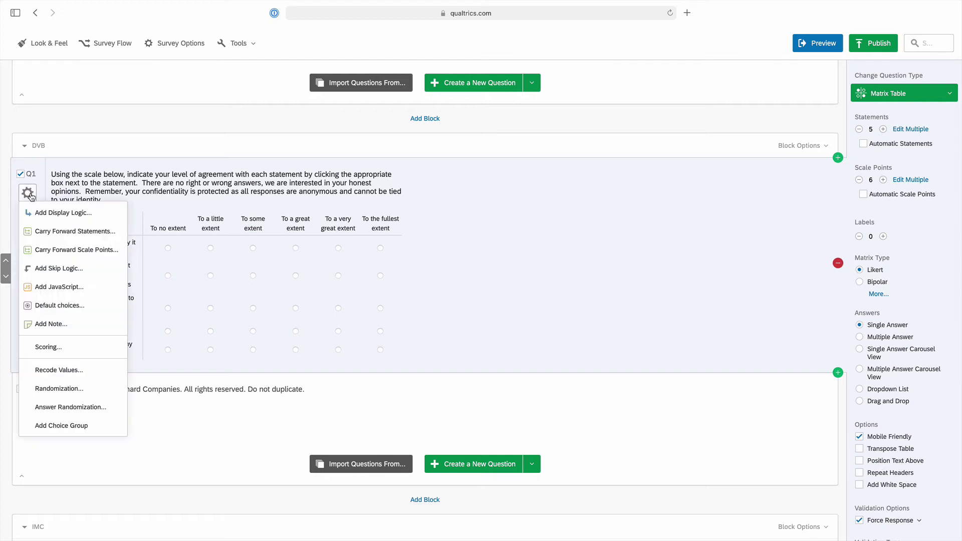
pyautogui.click(92, 371)
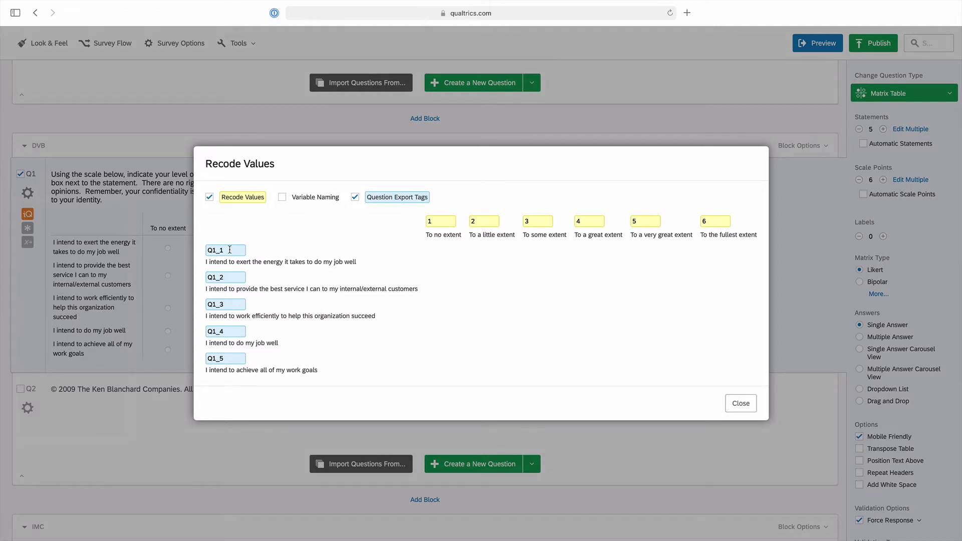
pyautogui.moveTo(229, 250); pyautogui.dragTo(199, 251)
pyautogui.write('IV1')
pyautogui.click(226, 277)
pyautogui.write('IV2')
pyautogui.click(226, 304)
pyautogui.write('IV3')
# Set the export tags of the last two DVB matrix statements to WI4 and WI5 and close the recode settings
pyautogui.click(226, 331)
pyautogui.write('I')
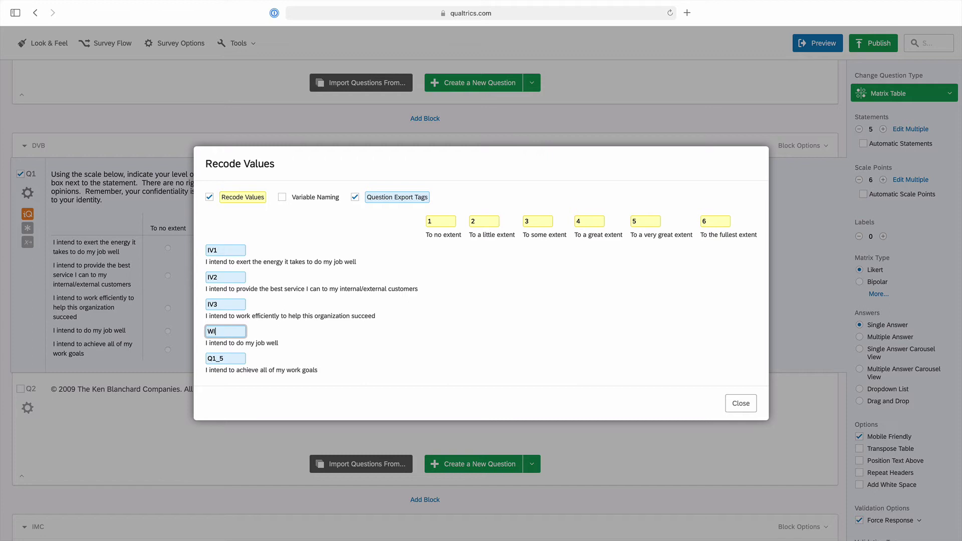
pyautogui.write('V4')
pyautogui.click(226, 358)
pyautogui.write('W')
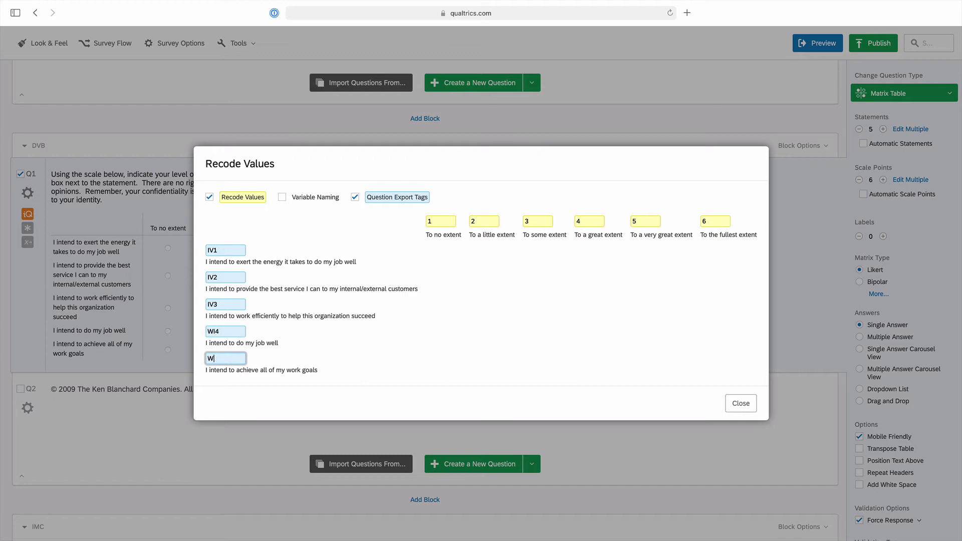
pyautogui.write('I5')
pyautogui.click(739, 404)
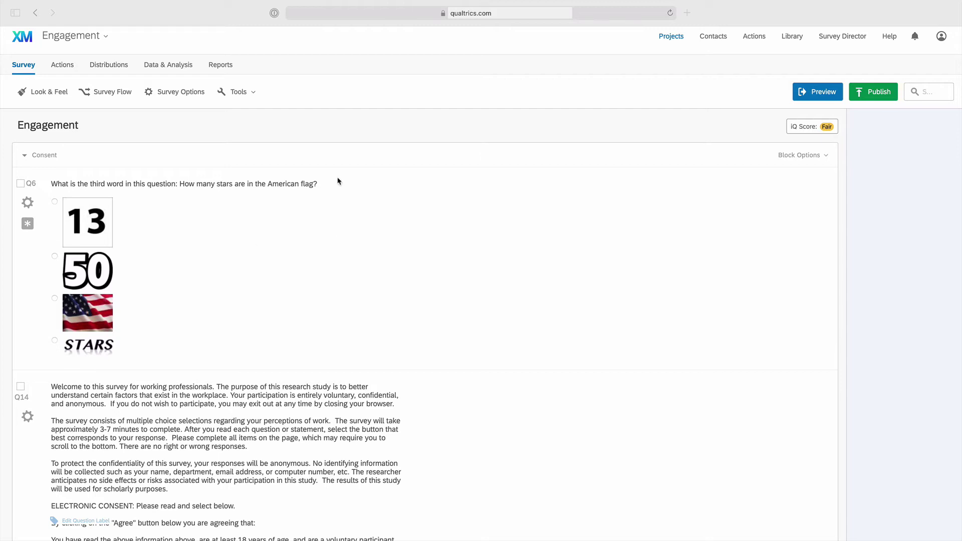
# Open the survey flow and add a Branch element directly below the Consent block
pyautogui.click(300, 132)
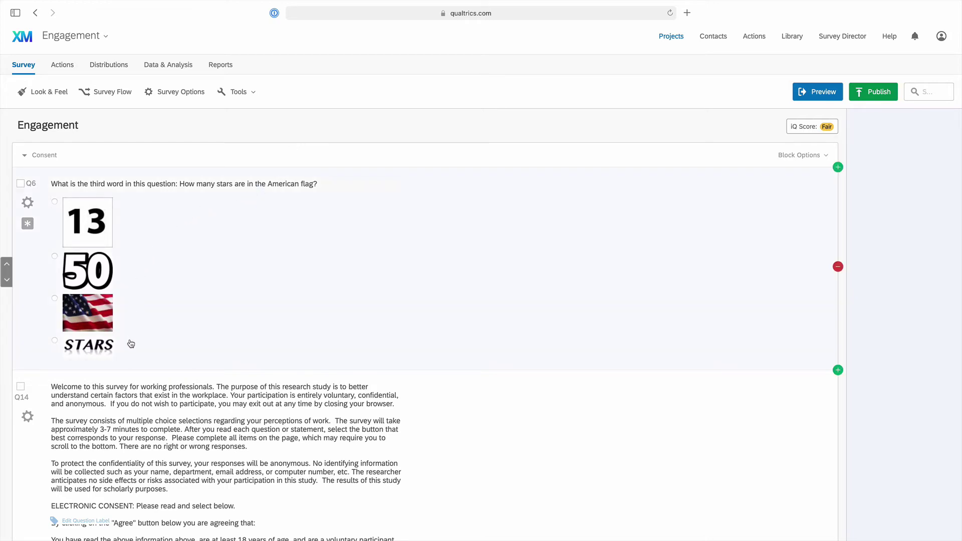
pyautogui.click(129, 100)
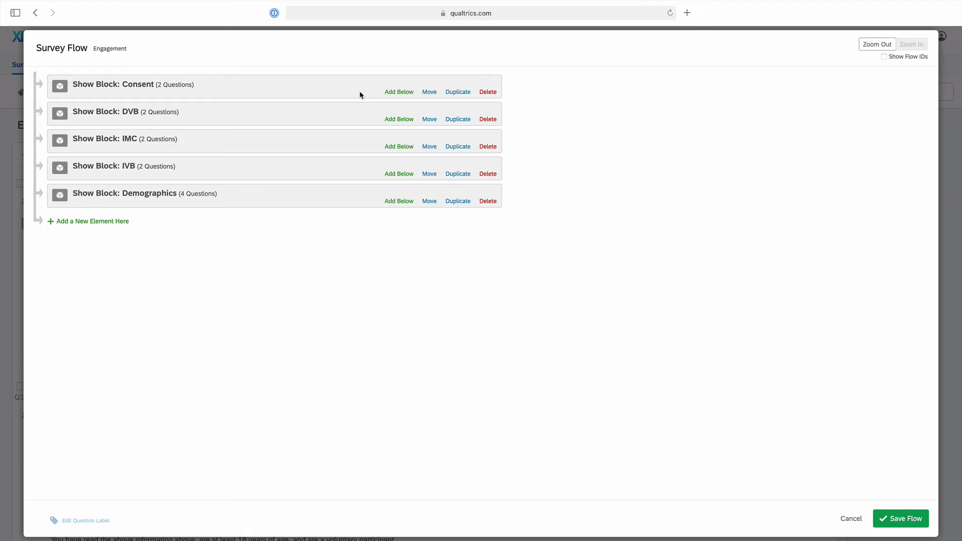
pyautogui.click(413, 92)
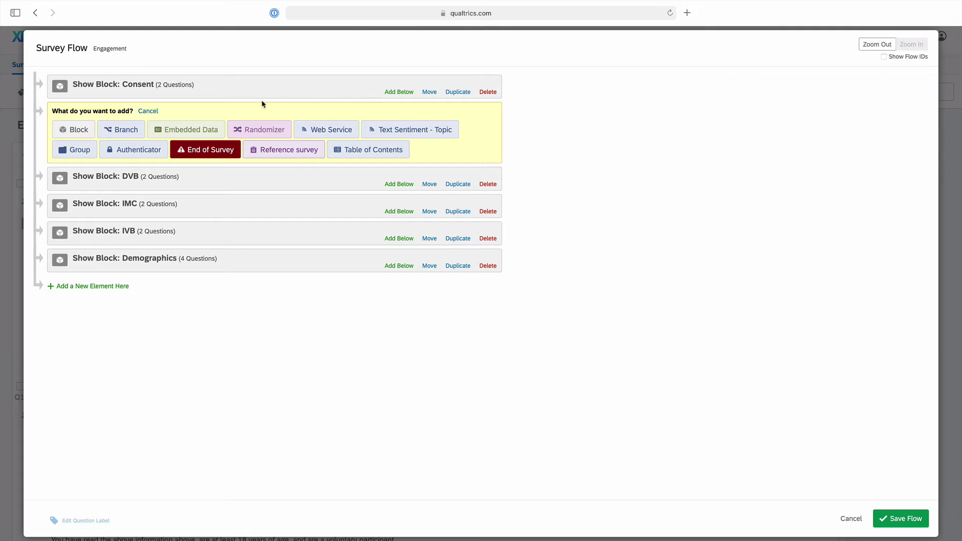
pyautogui.click(134, 130)
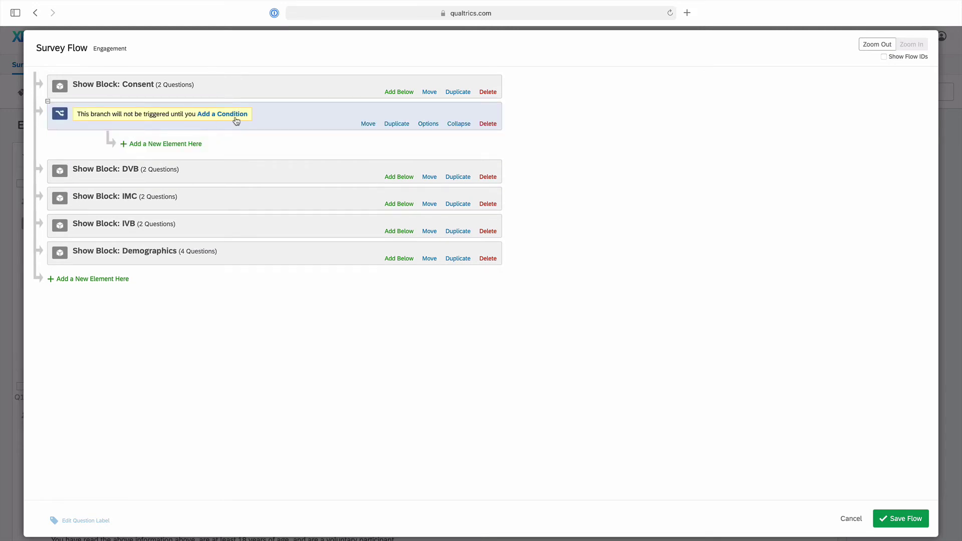
# Set the branch condition to Q6, the American flag question, with Choice 4 Is Not Selected
pyautogui.click(245, 115)
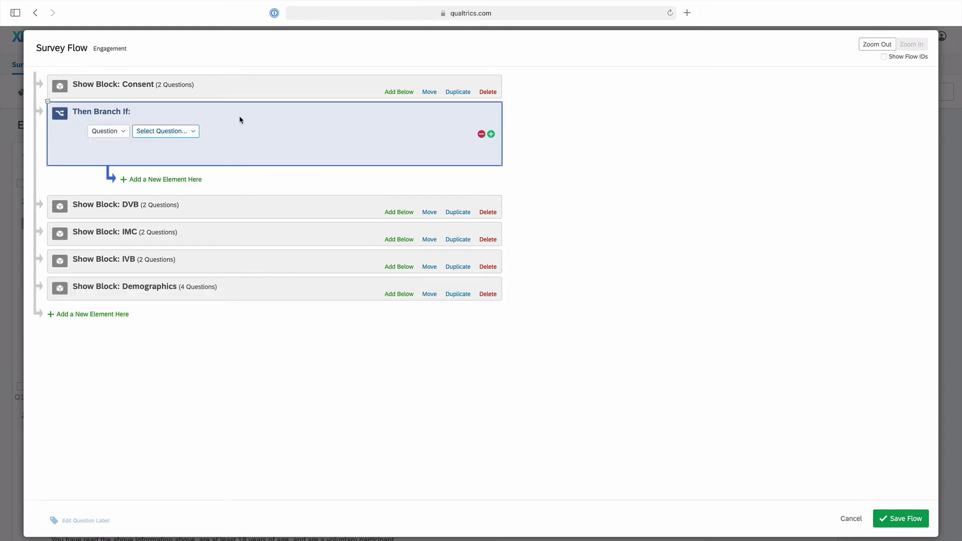
pyautogui.click(194, 132)
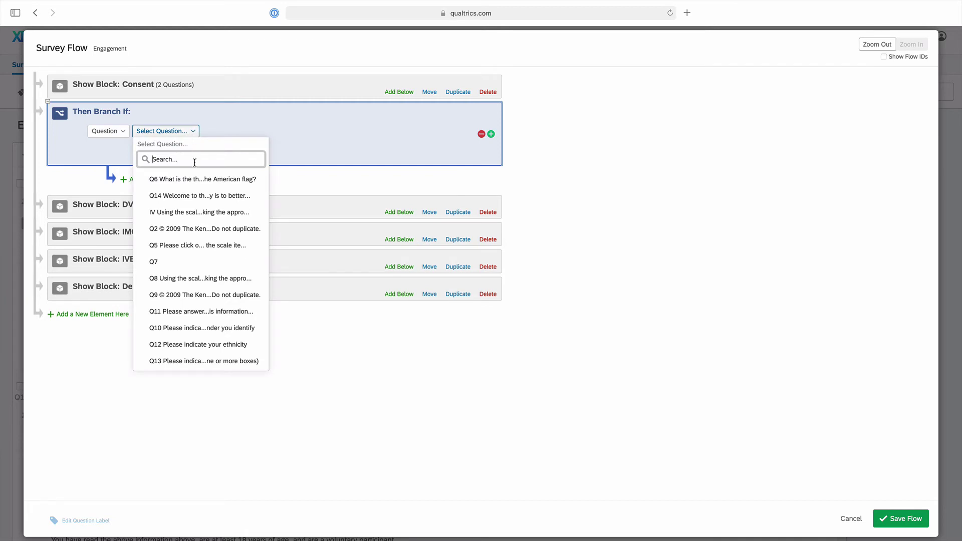
pyautogui.click(195, 180)
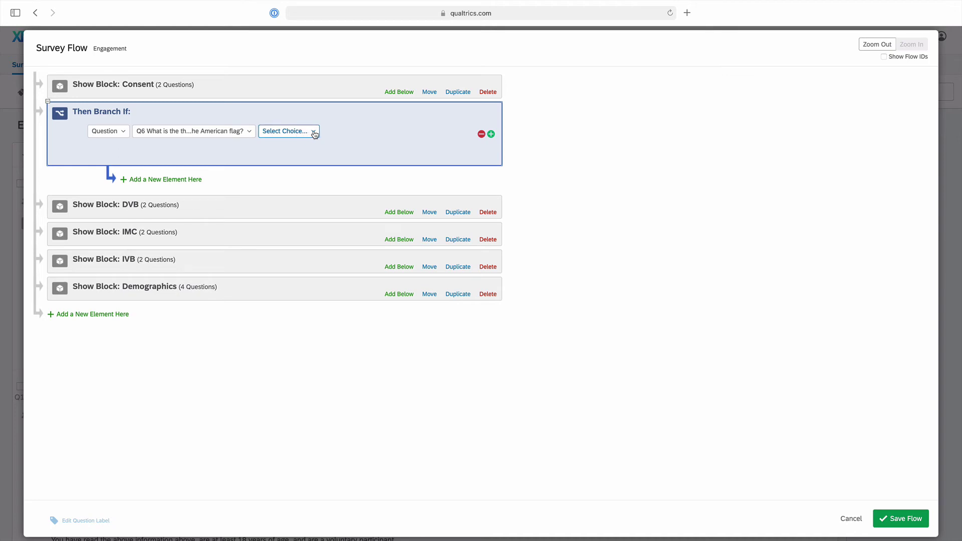
pyautogui.click(314, 132)
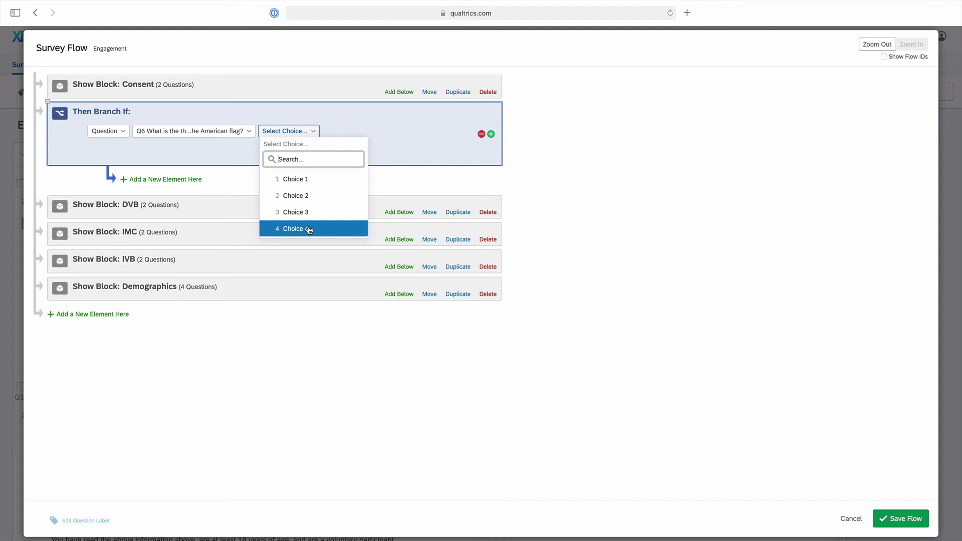
pyautogui.click(309, 229)
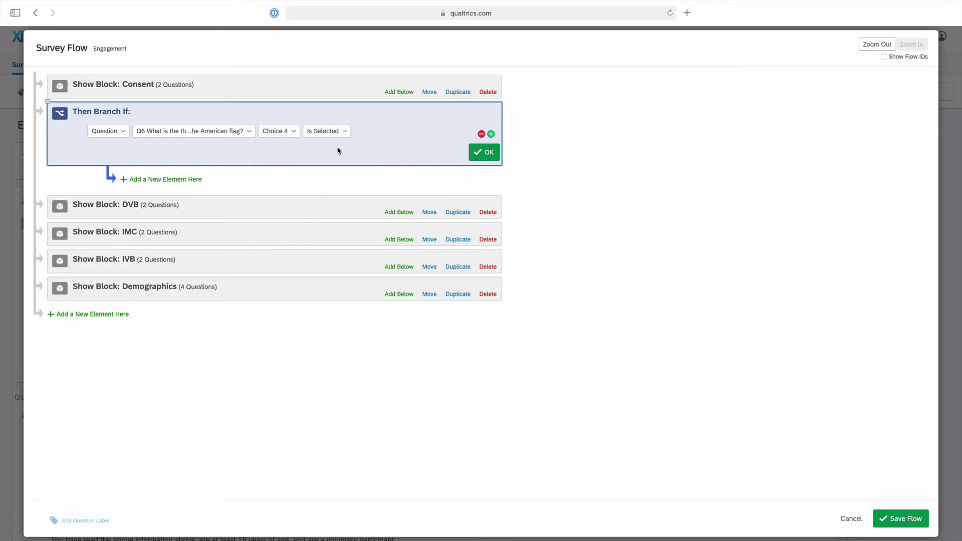
pyautogui.click(344, 133)
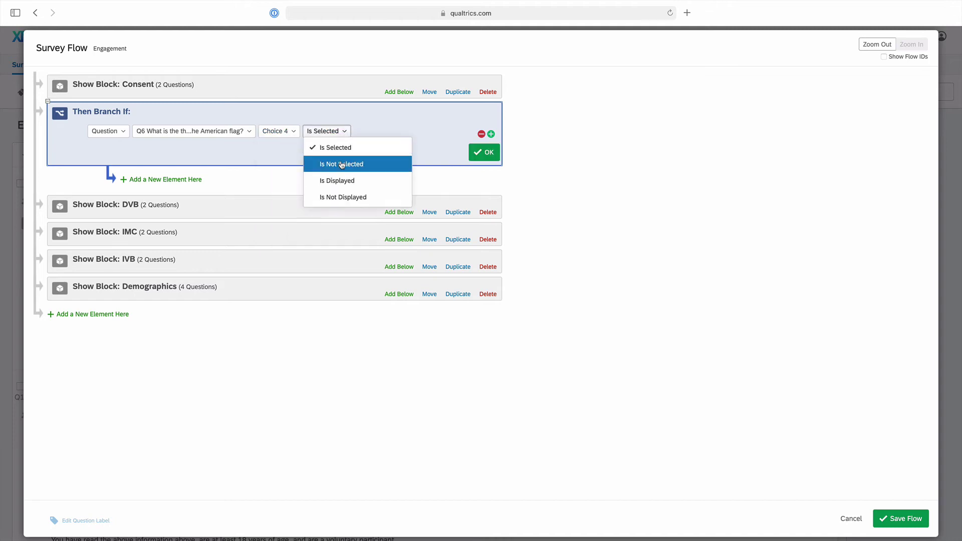
pyautogui.click(341, 164)
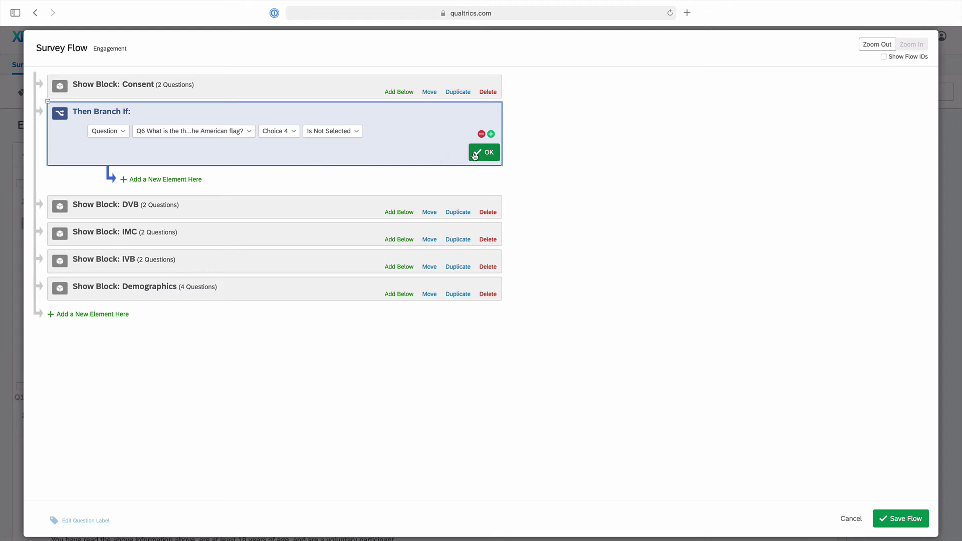
# Add an Or condition to the branch for Q14, the consent question, with Disagree Is Selected, and confirm the logic
pyautogui.click(491, 134)
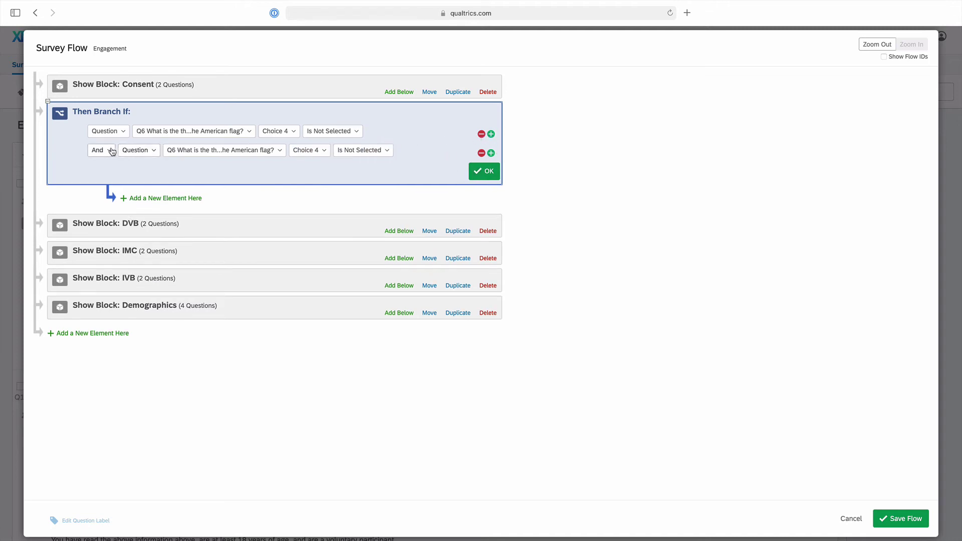
pyautogui.click(111, 152)
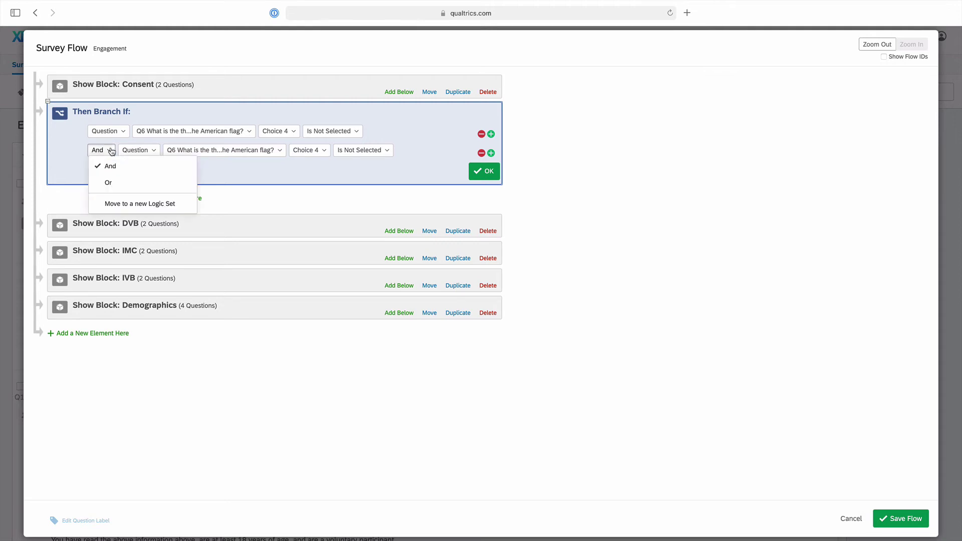
pyautogui.click(113, 185)
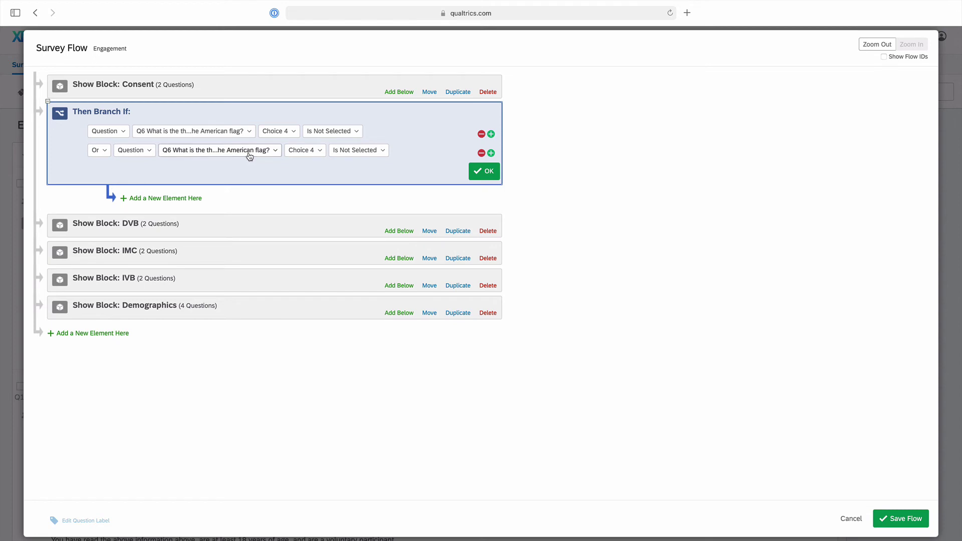
pyautogui.click(249, 152)
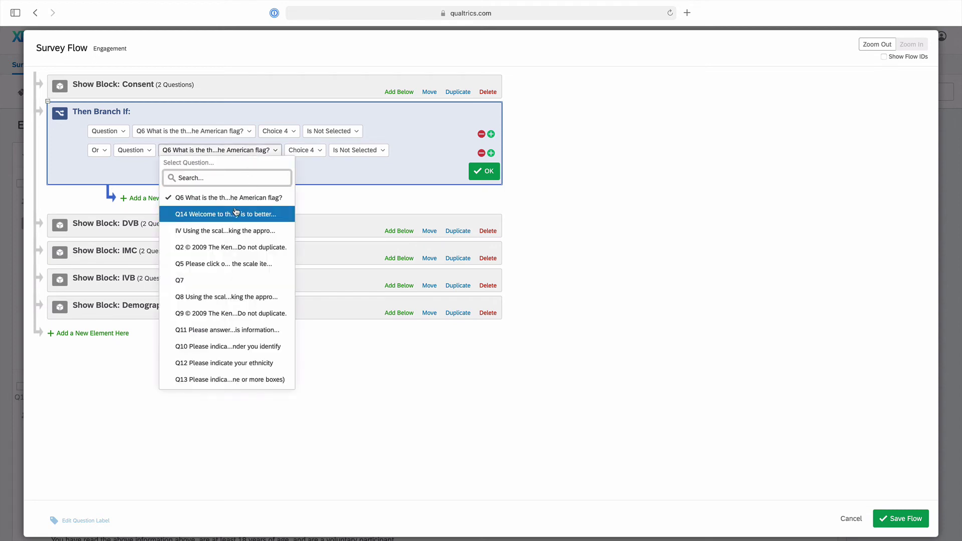
pyautogui.click(235, 214)
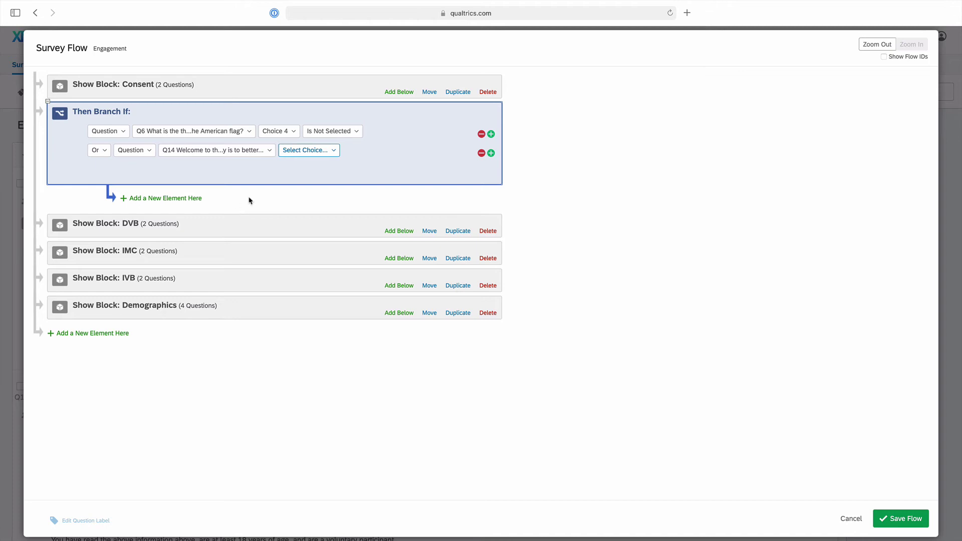
pyautogui.click(333, 152)
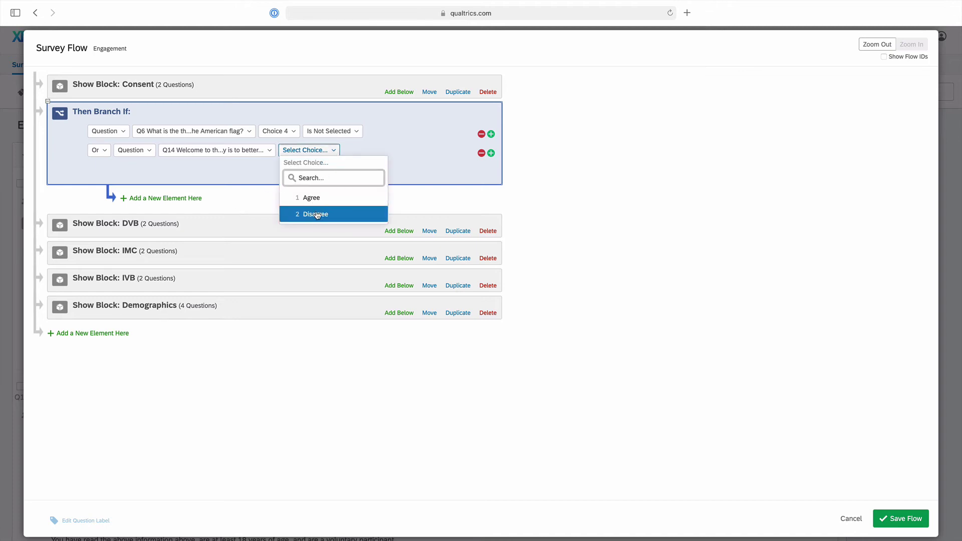
pyautogui.click(317, 215)
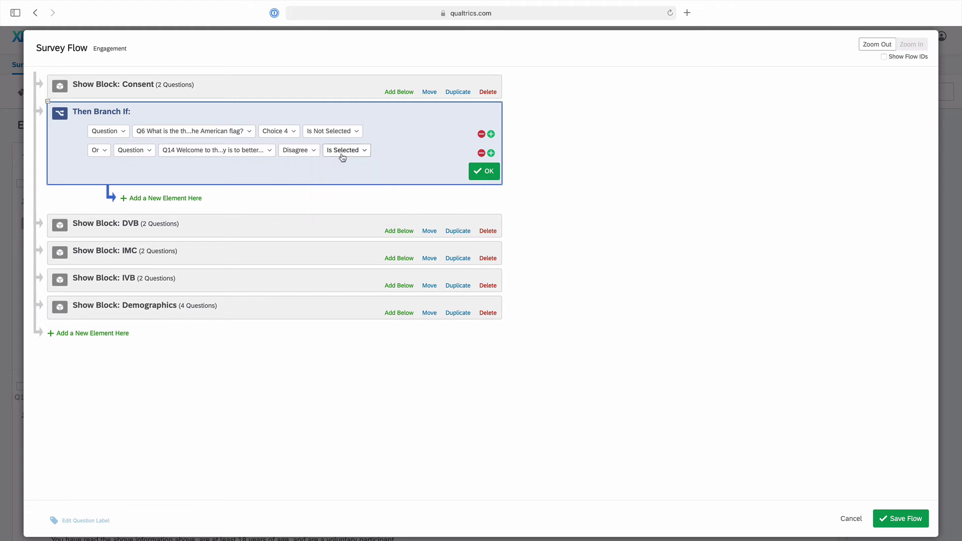
pyautogui.click(476, 172)
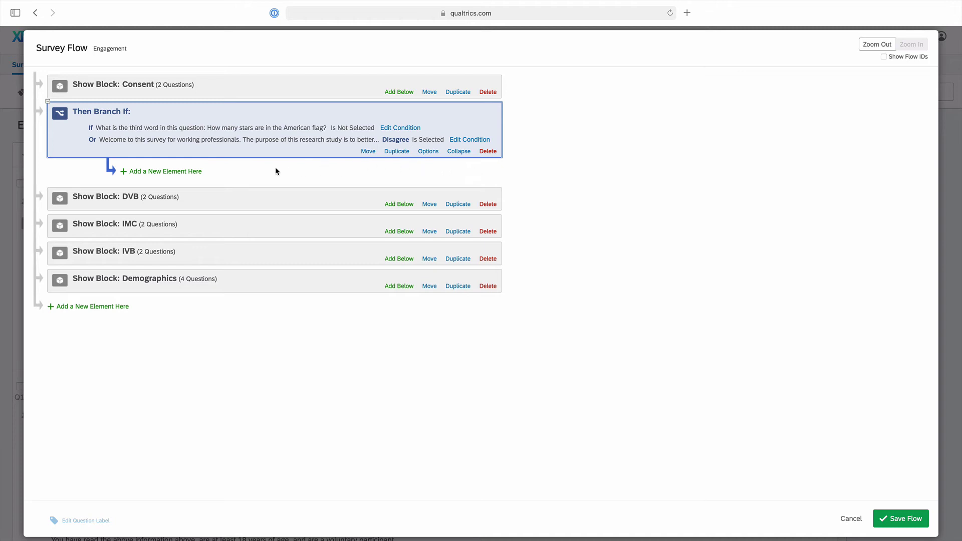
# Add an End of Survey element inside the branch and another one after the Demographics block
pyautogui.click(187, 172)
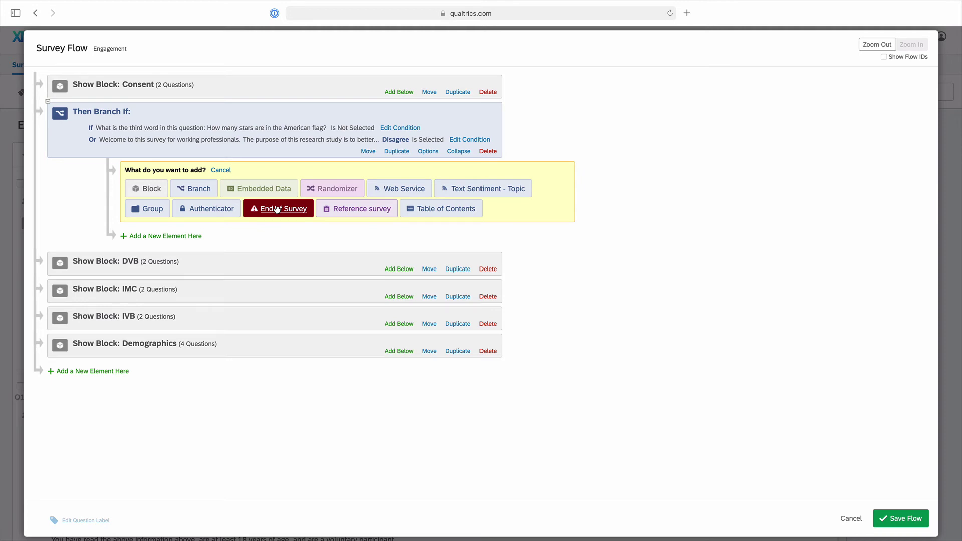
pyautogui.click(277, 209)
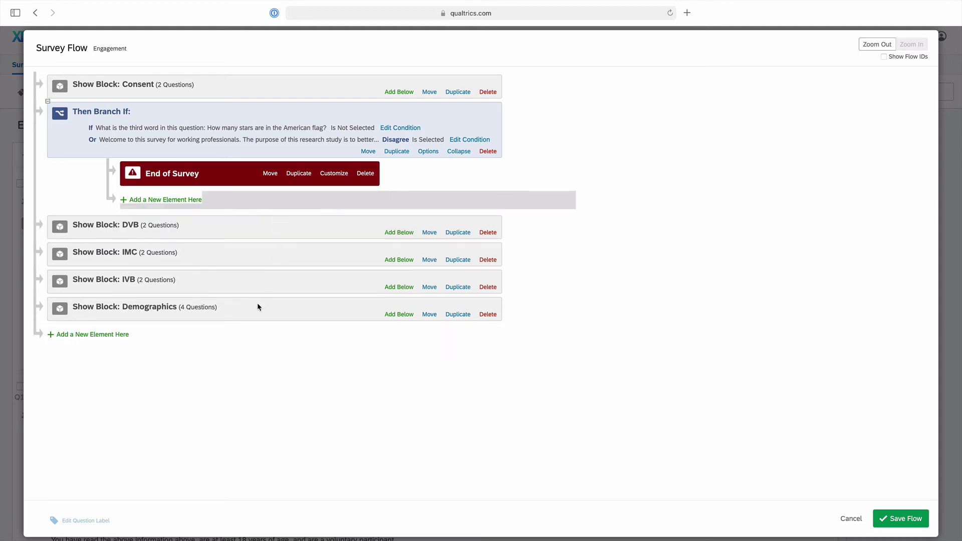
pyautogui.click(108, 336)
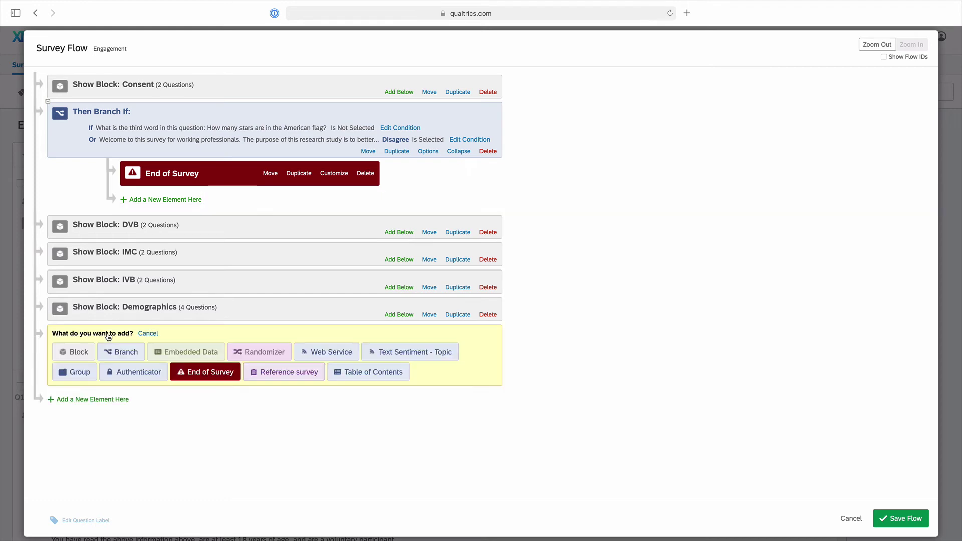
pyautogui.click(207, 373)
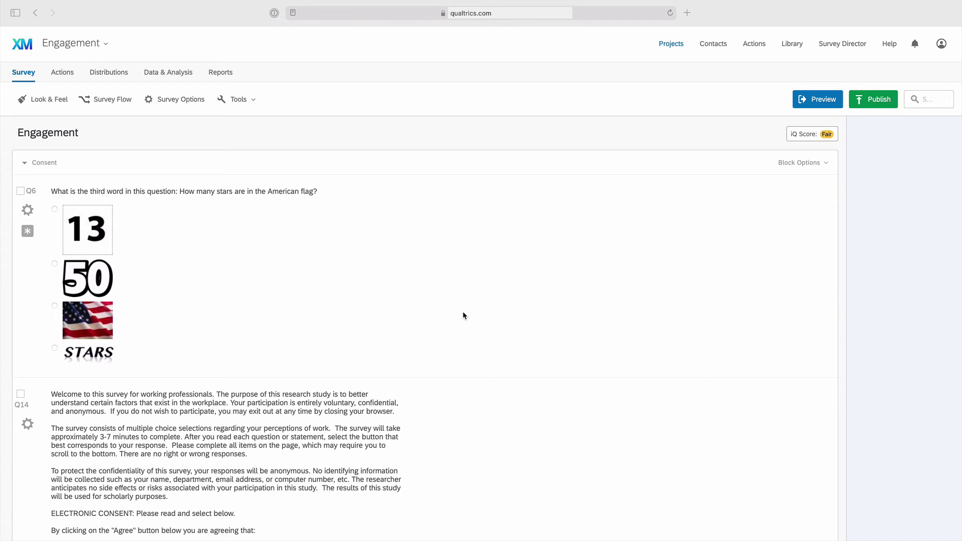
# Add a page break after the bipolar matrix question Q5 in the IMC block, before the blue dot question
pyautogui.click(464, 315)
pyautogui.scroll(-5, 464, 316)
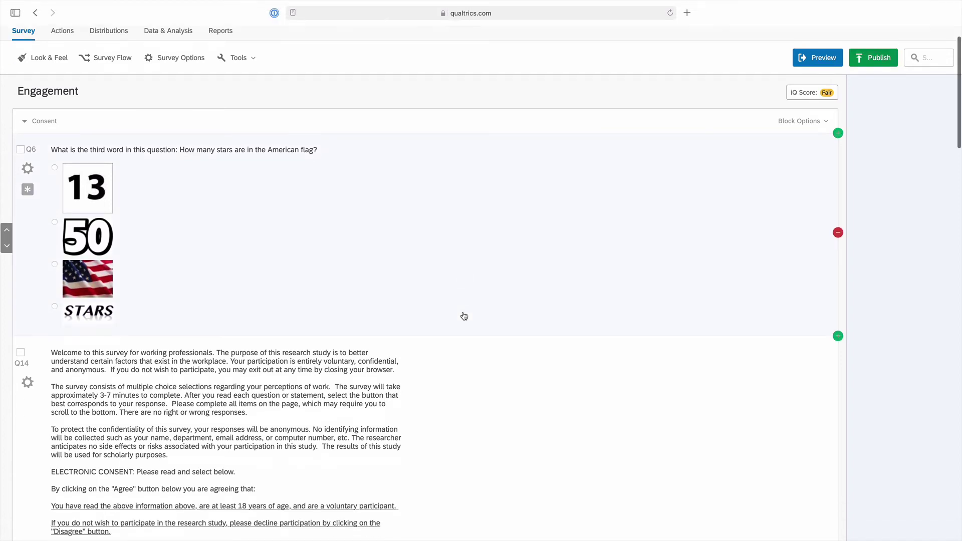
pyautogui.scroll(-6, 464, 315)
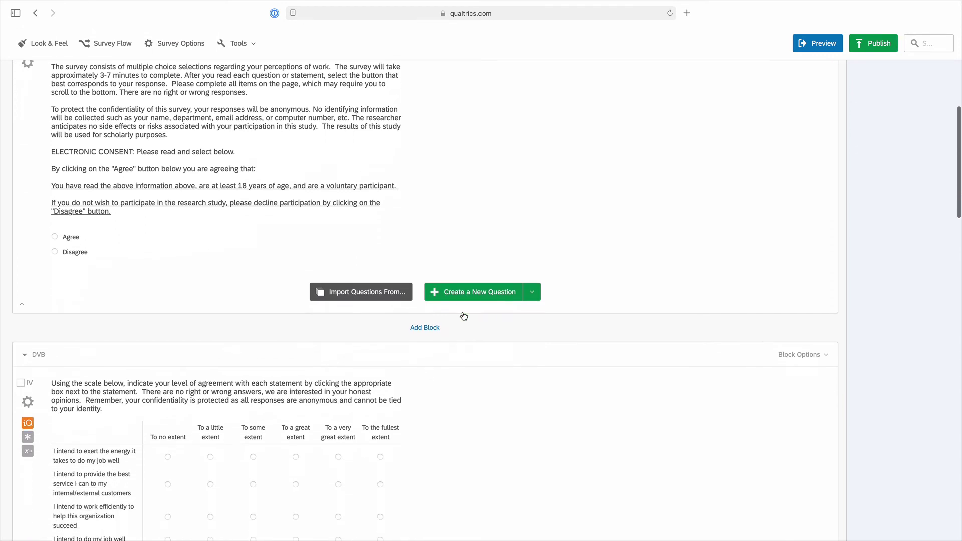
pyautogui.scroll(-6, 464, 315)
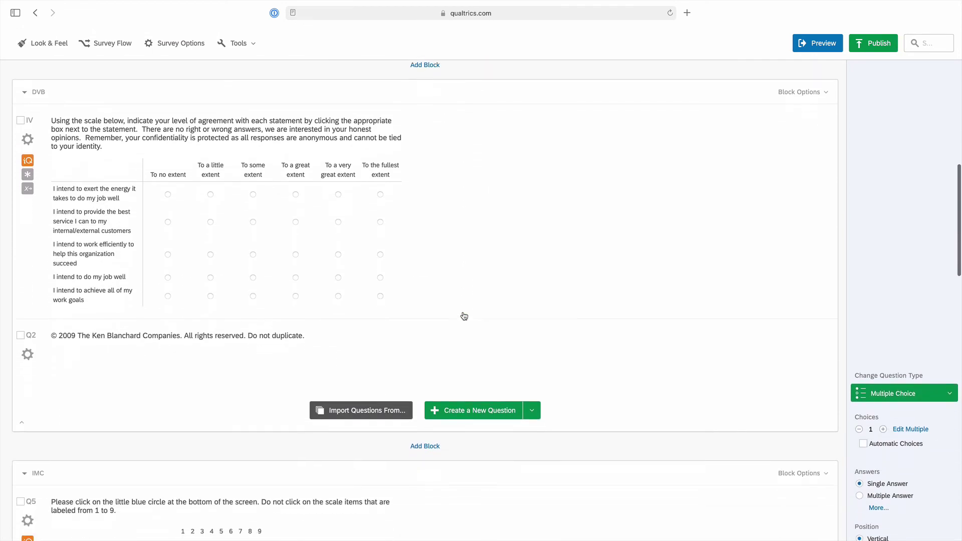
pyautogui.scroll(-1, 462, 315)
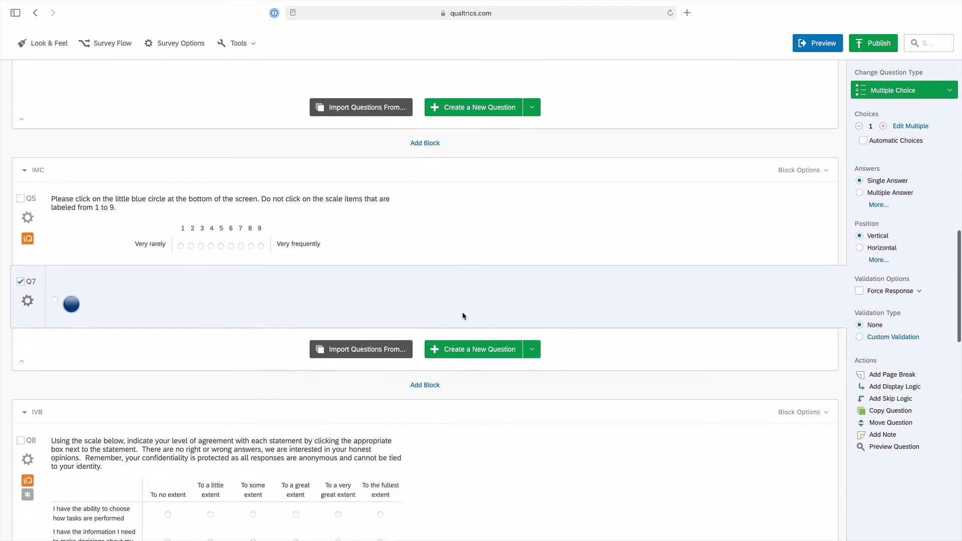
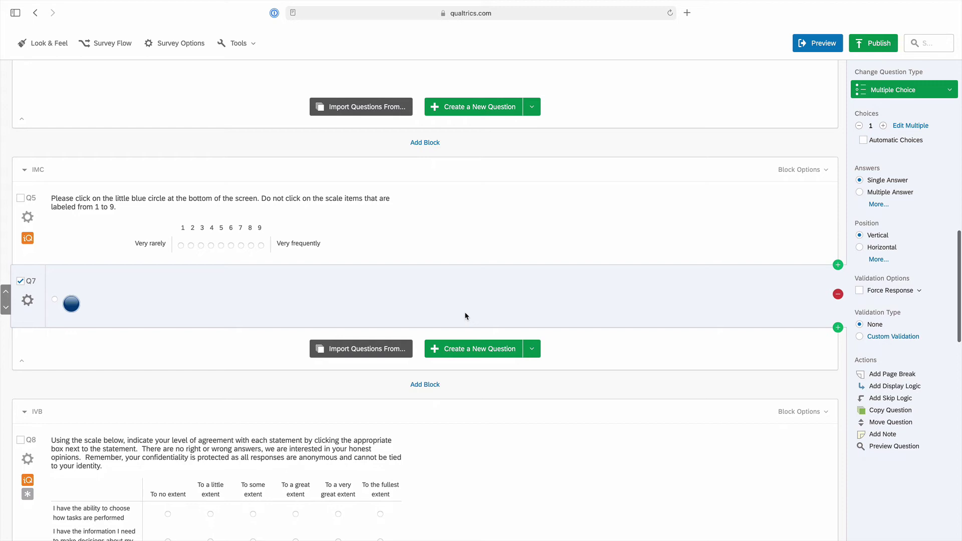
pyautogui.click(469, 233)
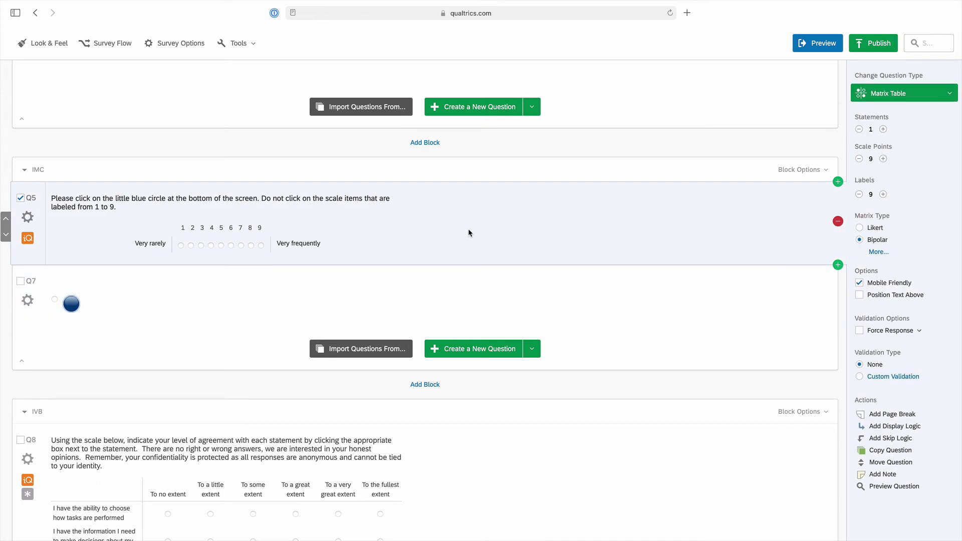
pyautogui.click(875, 416)
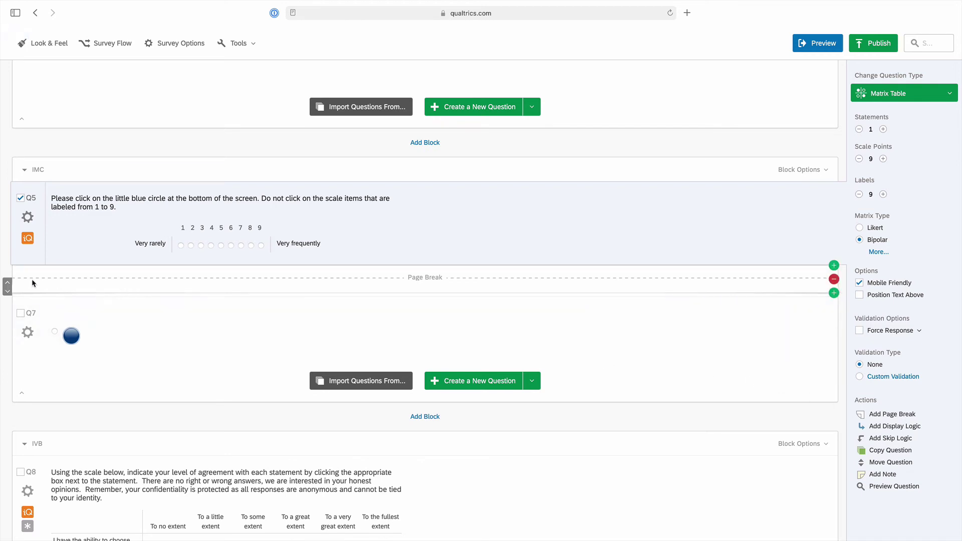
# Move the page break above Q5 in the IMC block and add another page break after the blue dot question Q7
pyautogui.click(7, 285)
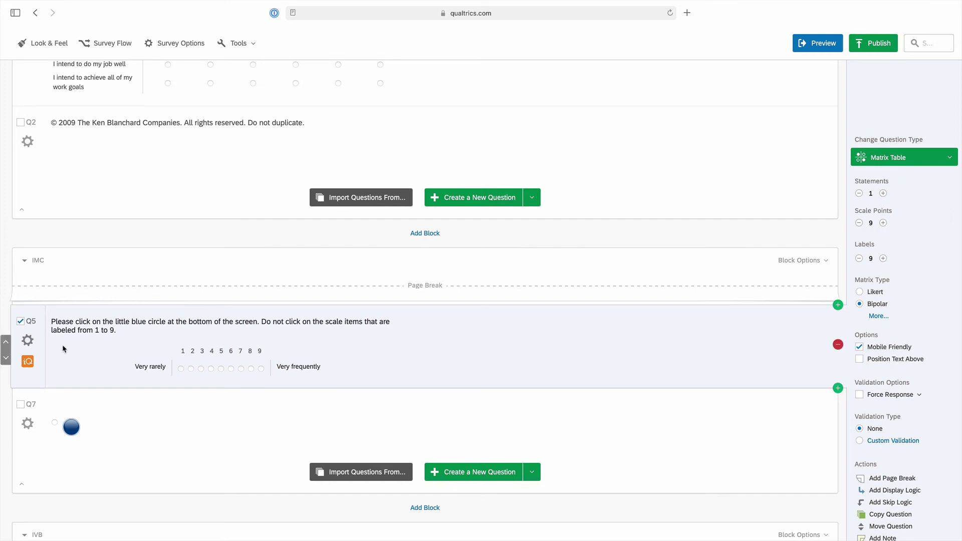
pyautogui.click(196, 409)
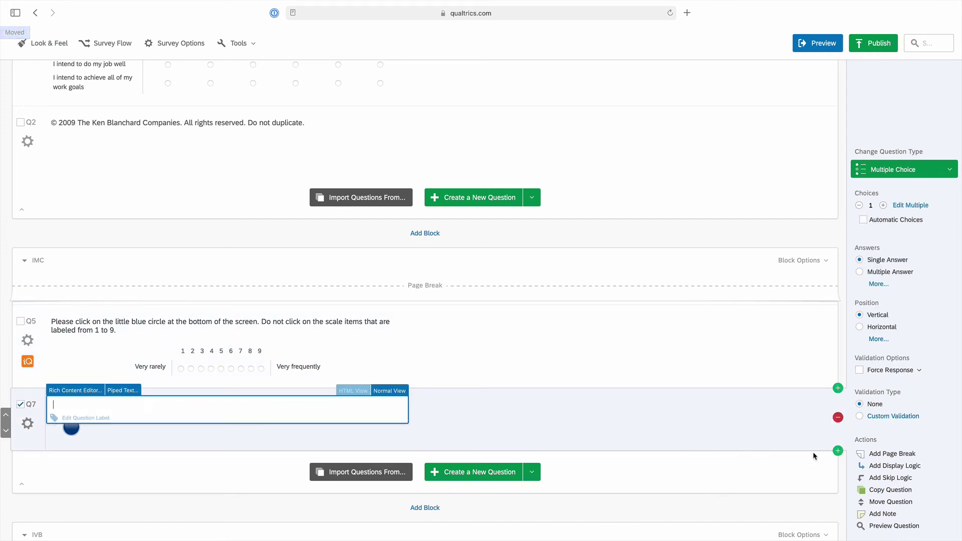
pyautogui.click(878, 457)
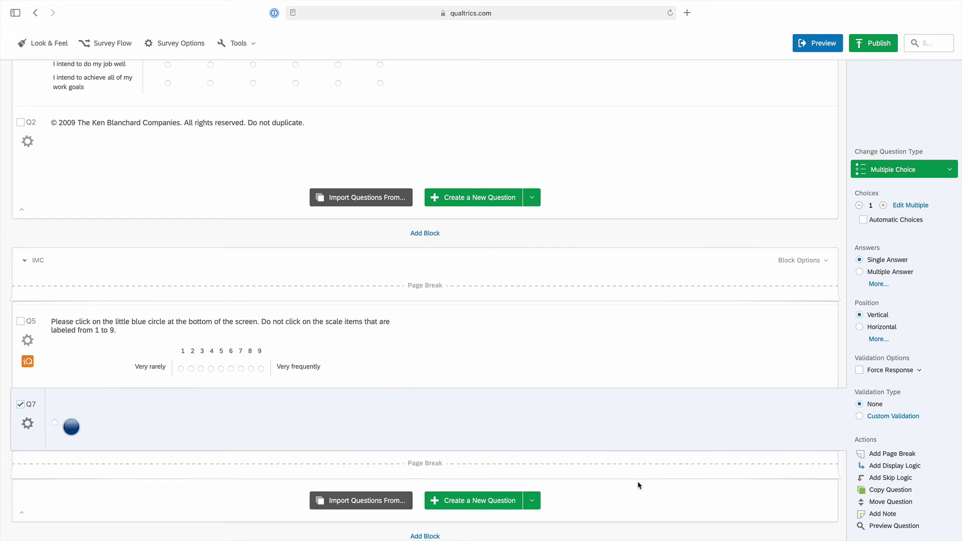
# Create a new multiple choice question at the end of the IMC block, below the page break after Q7
pyautogui.scroll(-3, 637, 481)
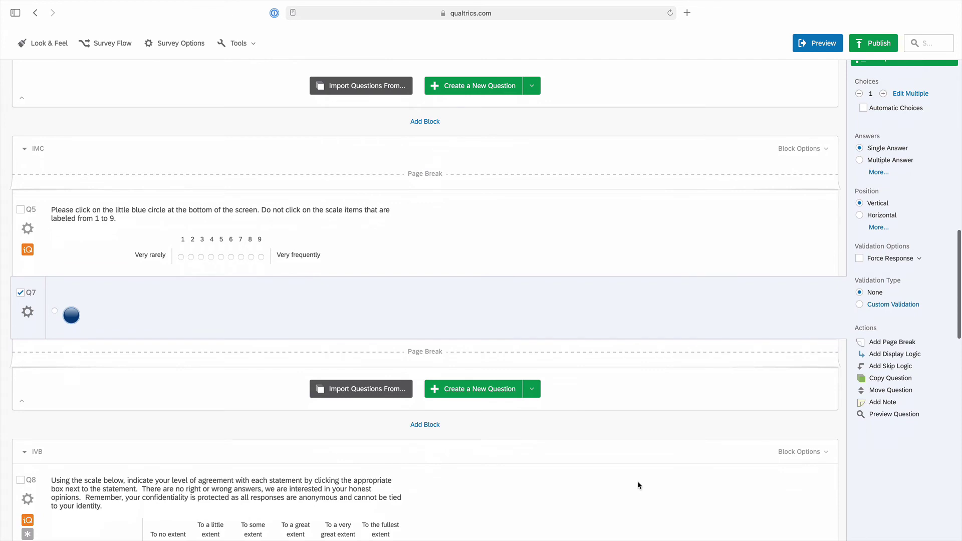
pyautogui.scroll(-1, 638, 482)
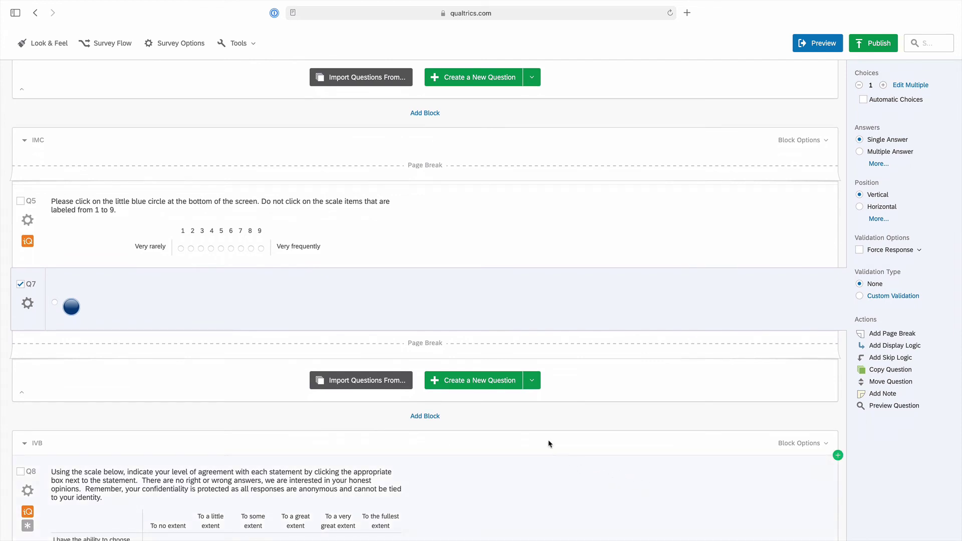
pyautogui.click(532, 382)
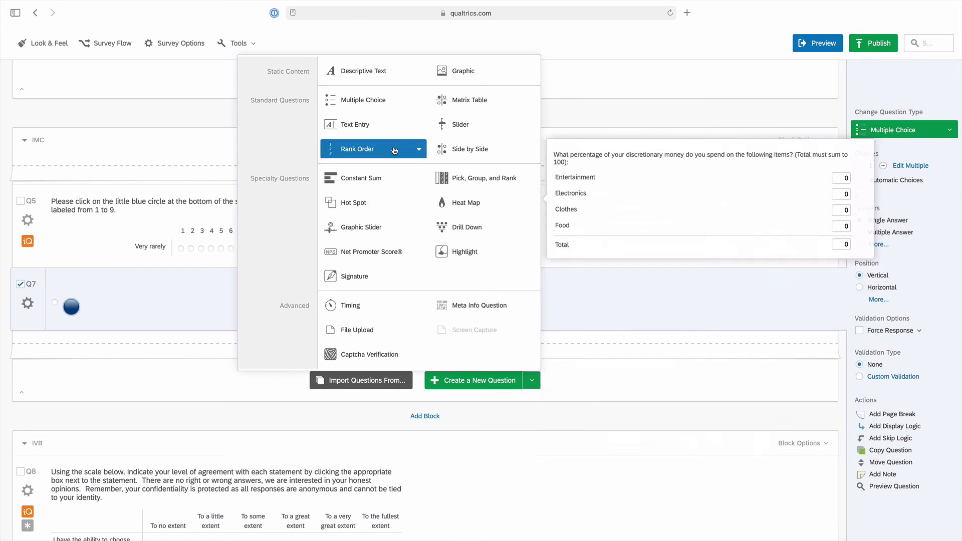
pyautogui.click(363, 99)
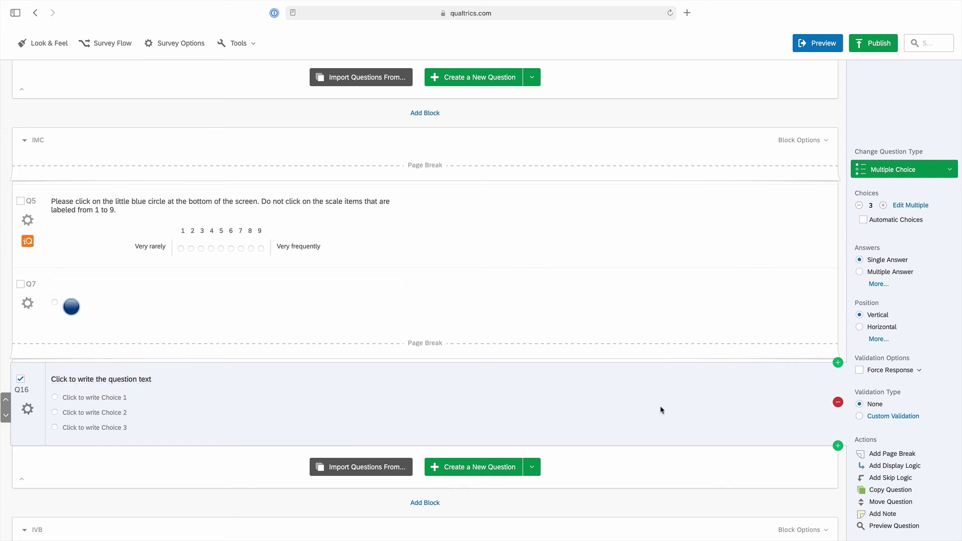
# Add display logic to the new question with the condition that Q5's choice 1 Is Selected
pyautogui.click(899, 466)
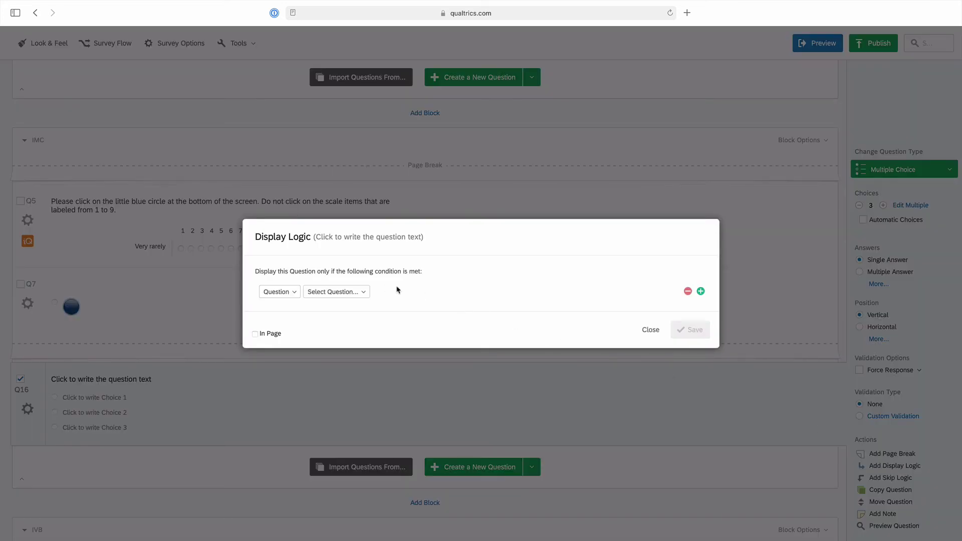
pyautogui.click(366, 295)
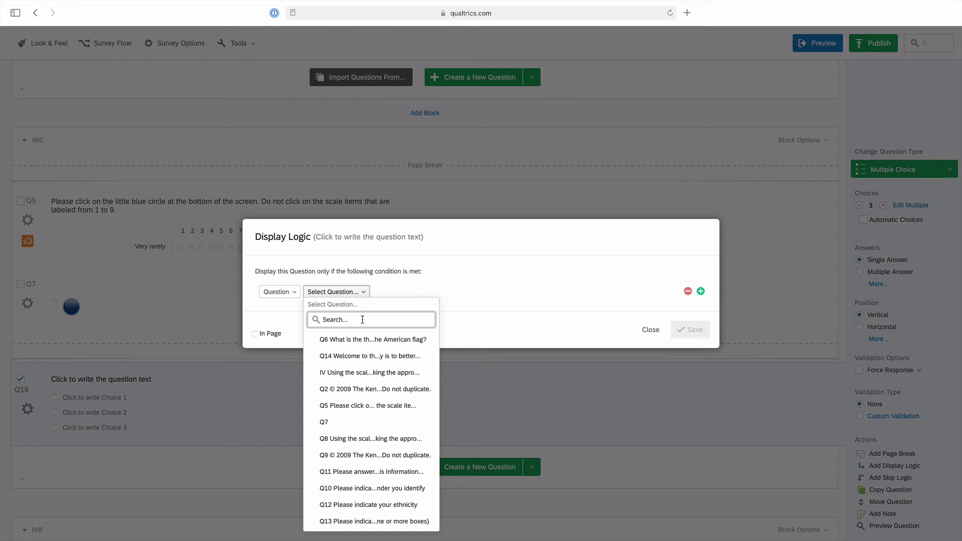
pyautogui.click(371, 406)
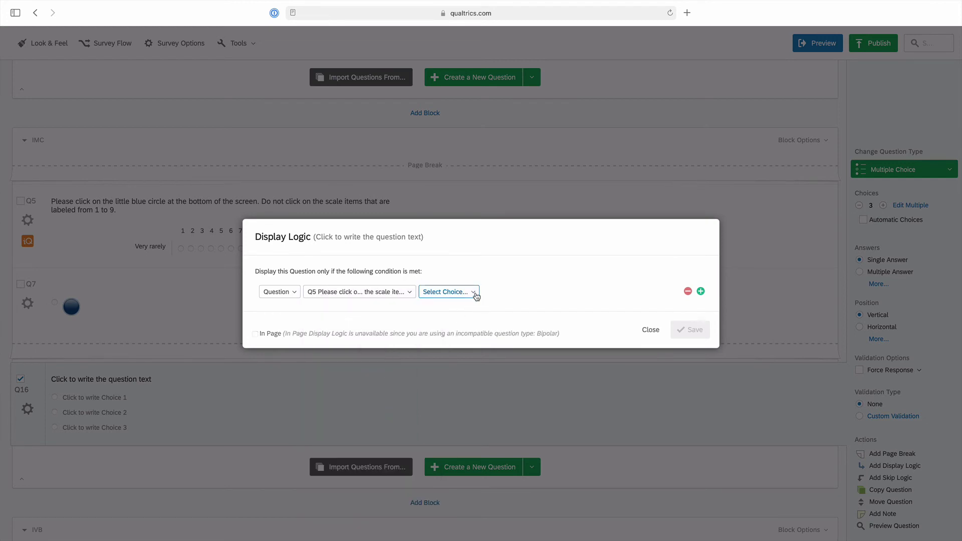
pyautogui.click(475, 294)
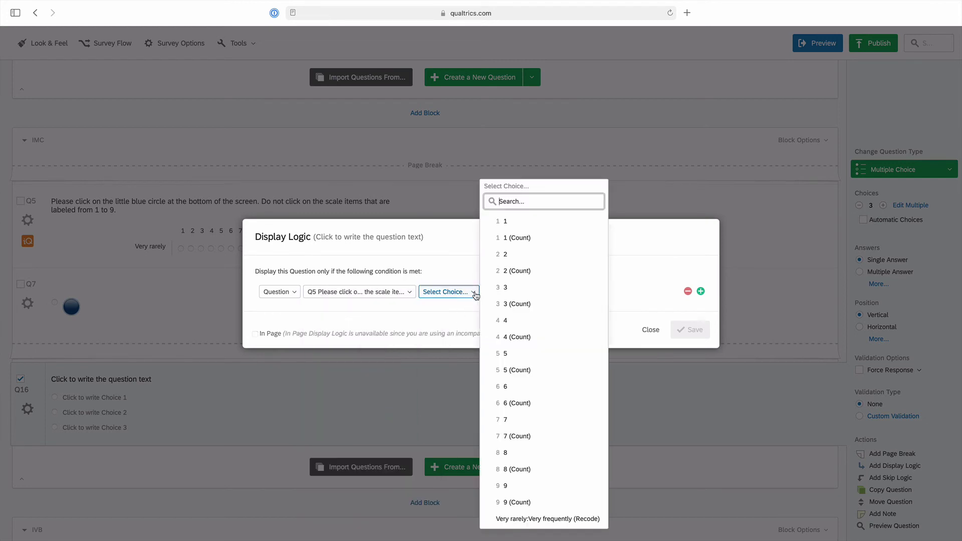
pyautogui.click(497, 221)
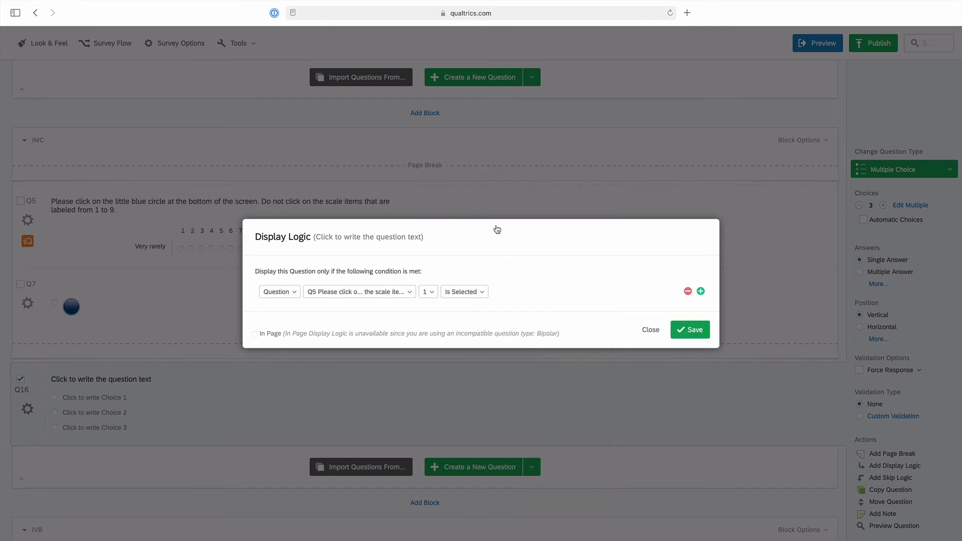
# Add further display logic conditions for Q5 so that each of the choices 2 through 9 has its own Is Selected condition
pyautogui.click(700, 292)
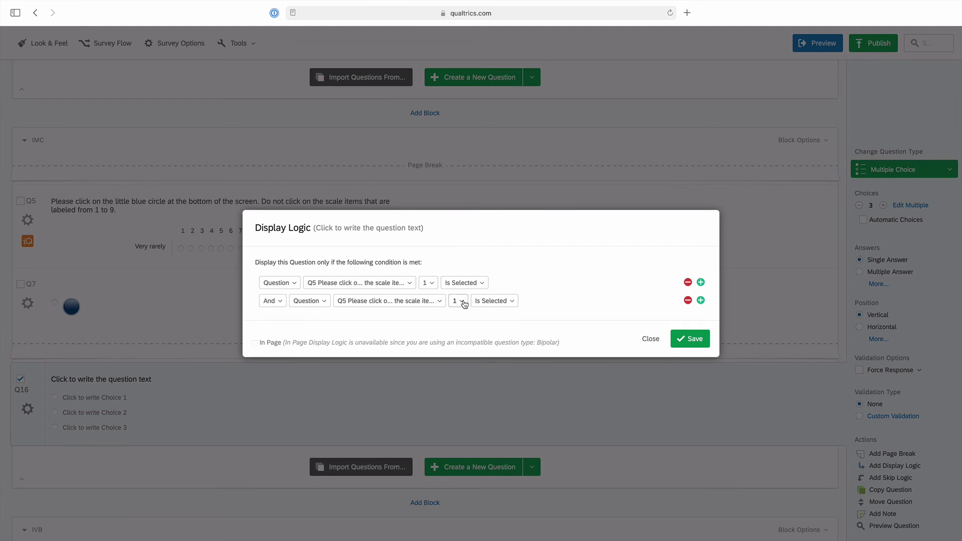
pyautogui.click(463, 302)
pyautogui.click(491, 255)
pyautogui.click(701, 301)
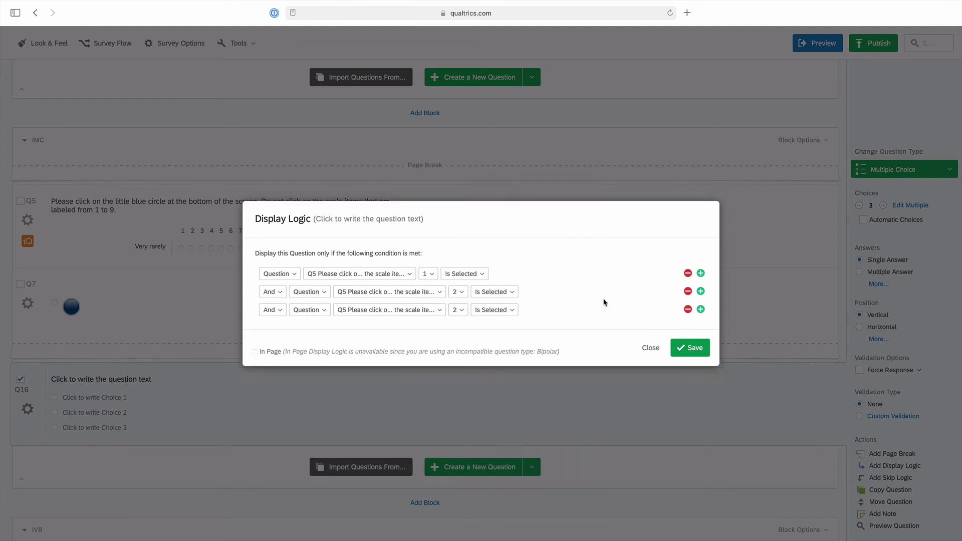
pyautogui.click(514, 310)
pyautogui.click(513, 310)
pyautogui.click(465, 311)
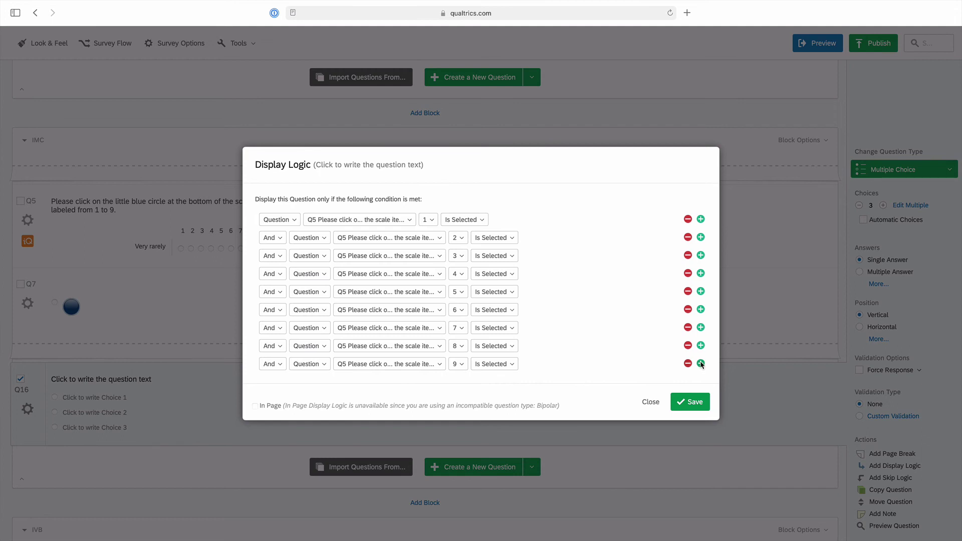
# Add a final display logic condition for Q7, the blue dot question, with Choice 1 Is Not Selected
pyautogui.click(701, 363)
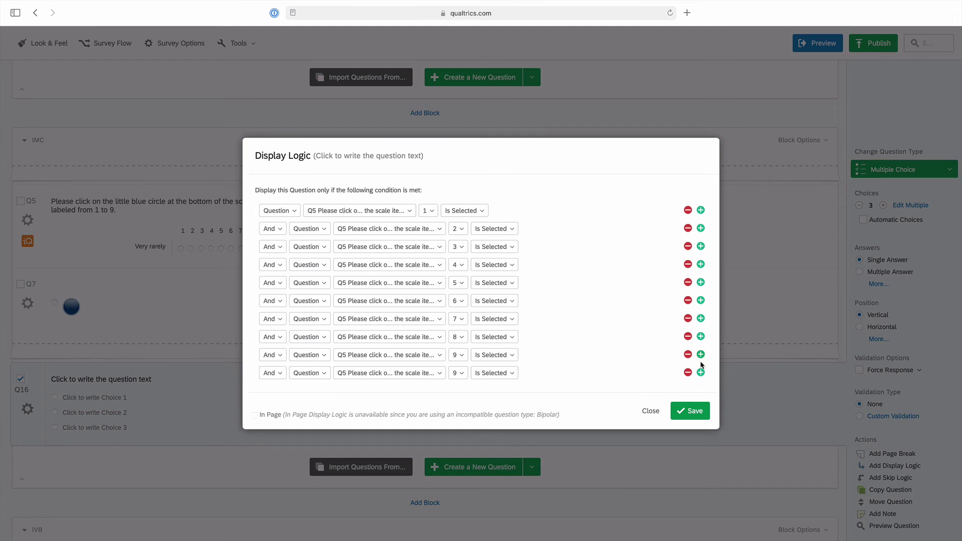
pyautogui.click(438, 373)
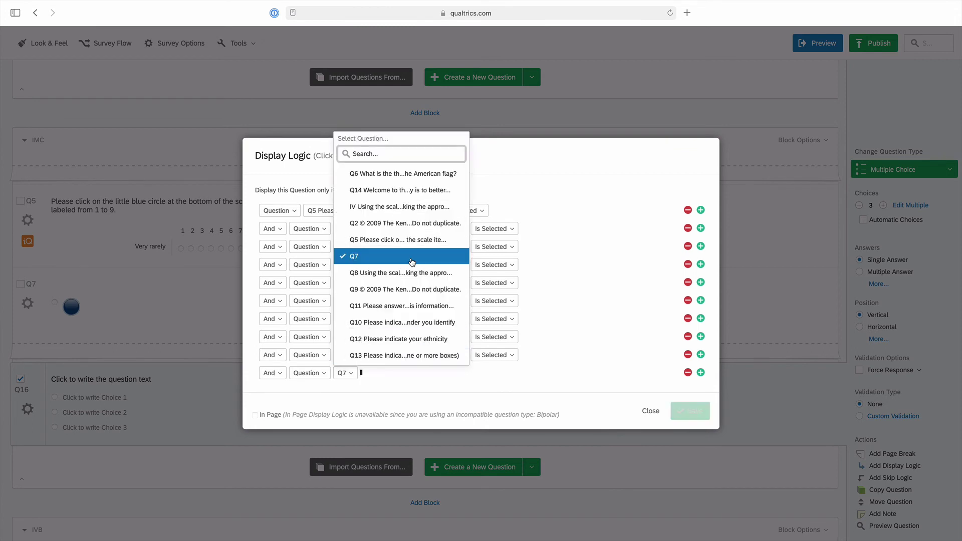
pyautogui.click(411, 256)
pyautogui.click(415, 372)
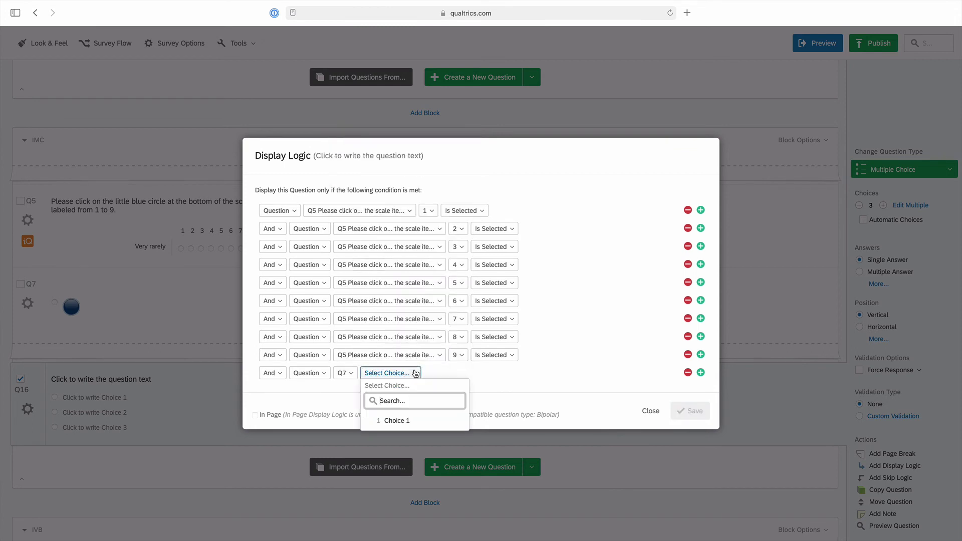
pyautogui.click(397, 421)
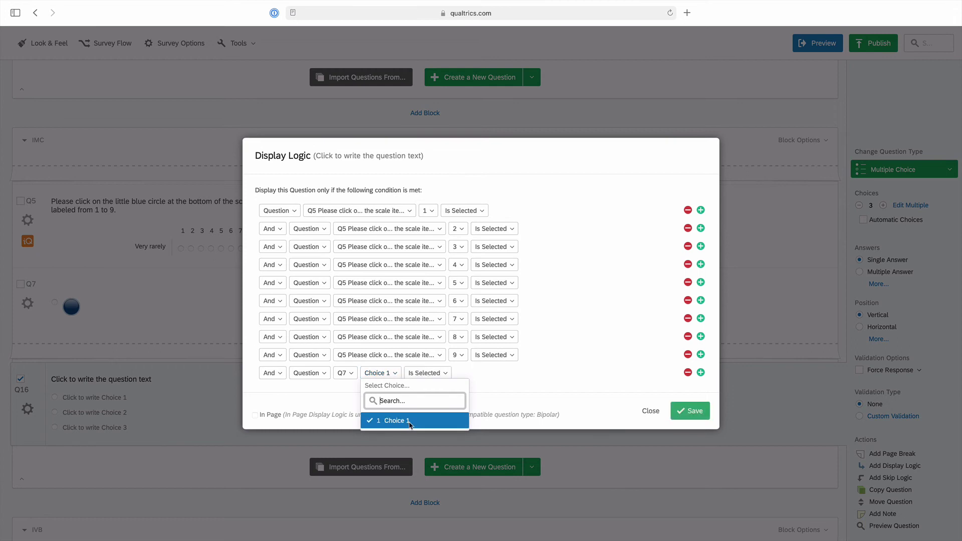
pyautogui.click(443, 379)
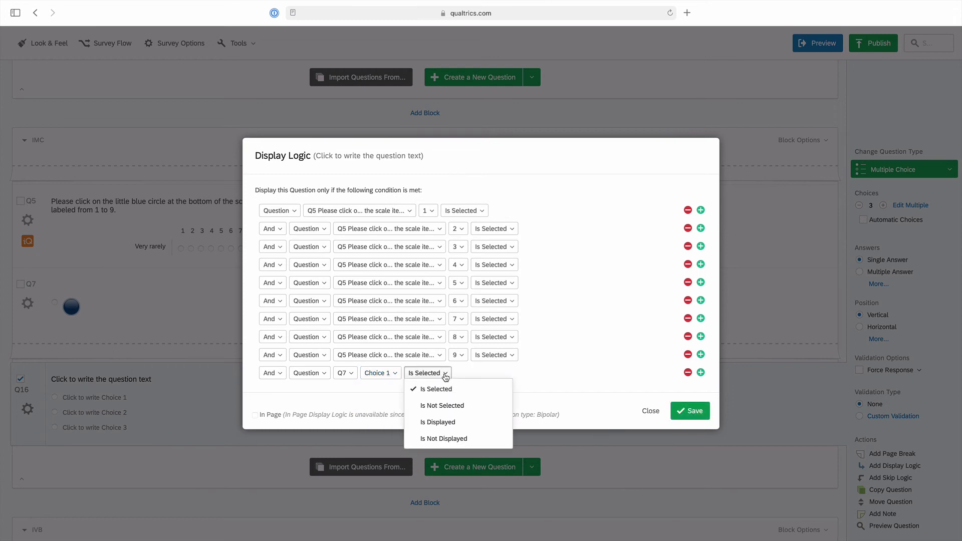
pyautogui.click(437, 406)
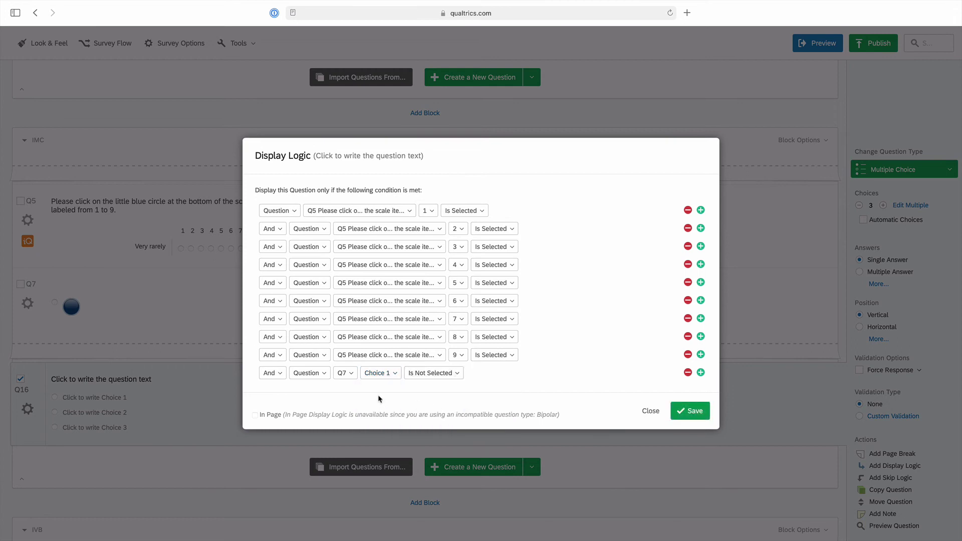
# Change the operator of every additional display logic condition from And to Or and save the display logic
pyautogui.click(275, 373)
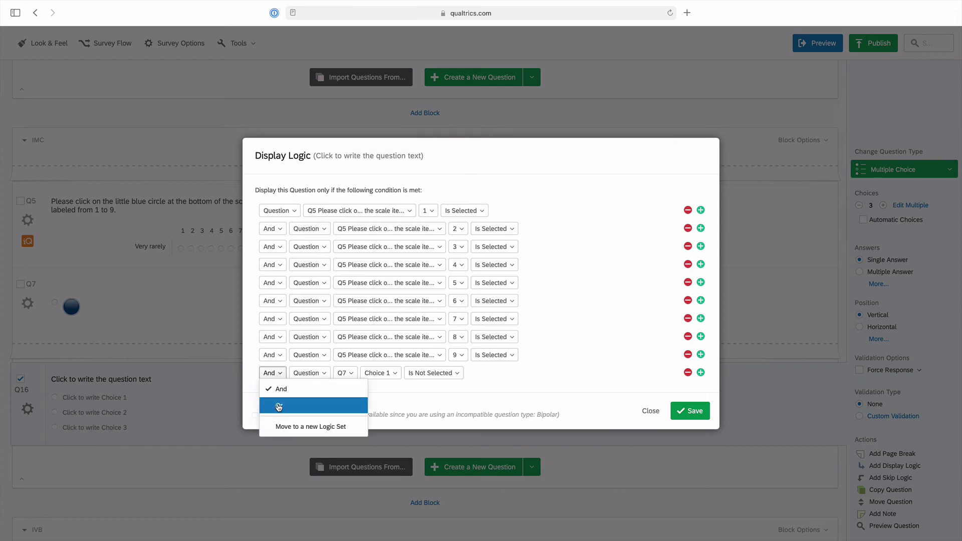
pyautogui.click(279, 405)
pyautogui.click(280, 371)
pyautogui.click(272, 355)
pyautogui.click(280, 387)
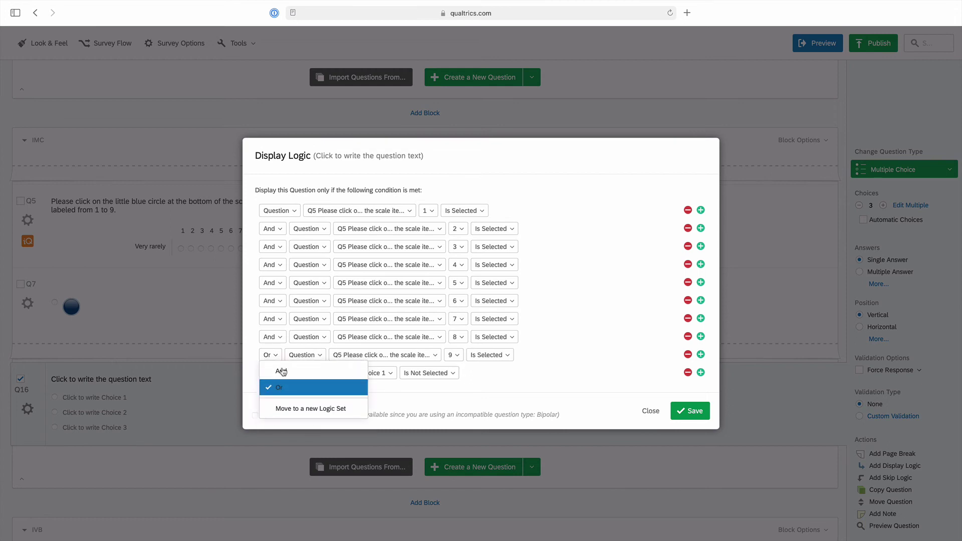
pyautogui.click(281, 336)
pyautogui.click(279, 369)
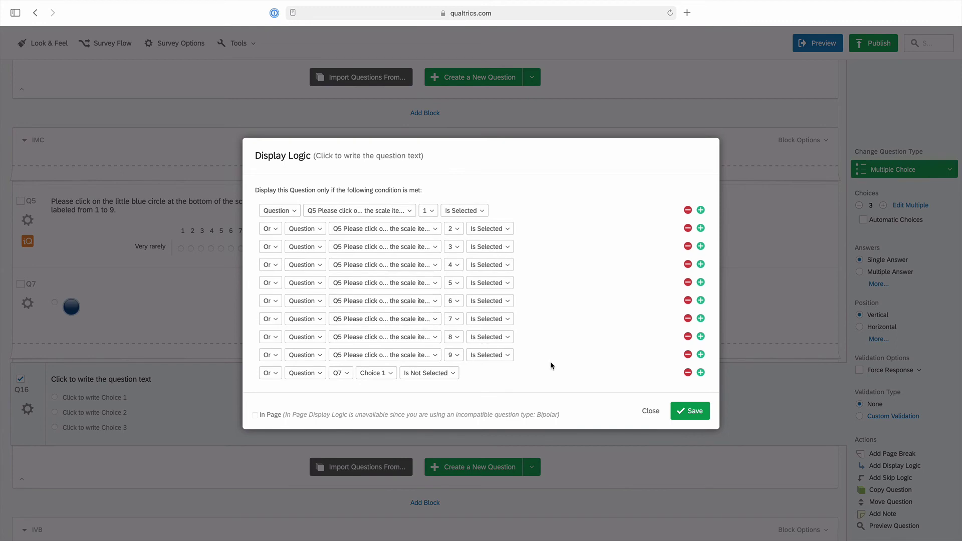
pyautogui.click(691, 414)
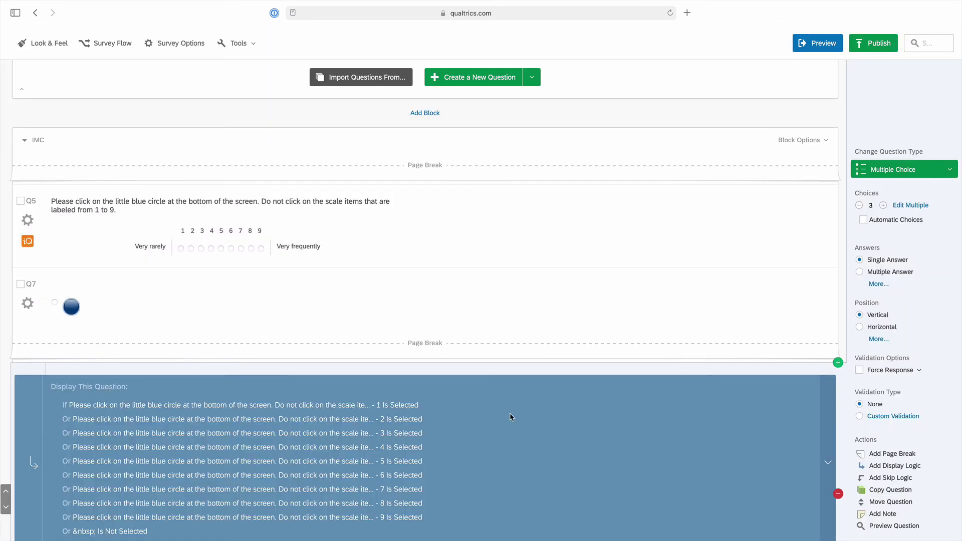
# Fill in the new question's text with the message from "You have failed the attention check." through "otherwise, you may exit the survey."
pyautogui.scroll(-3, 510, 416)
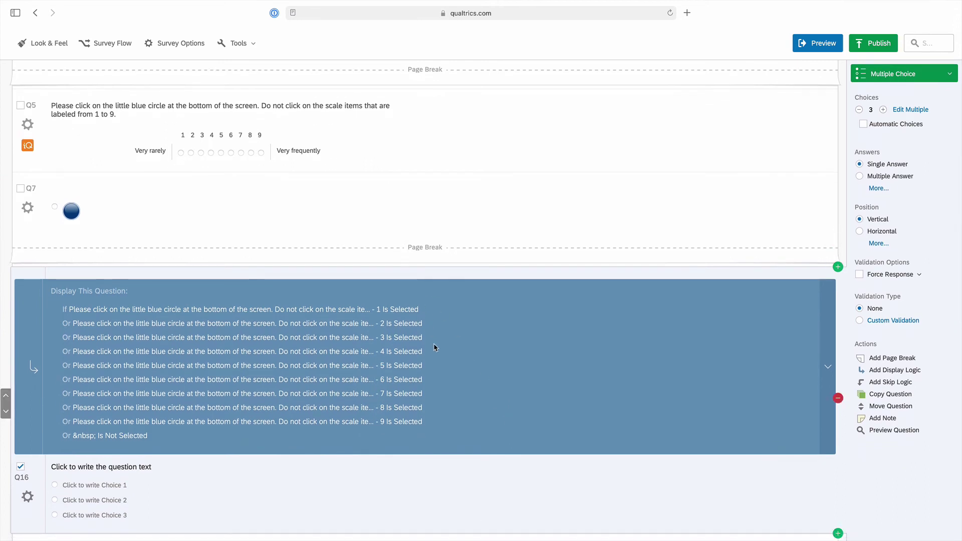
pyautogui.scroll(-4, 434, 347)
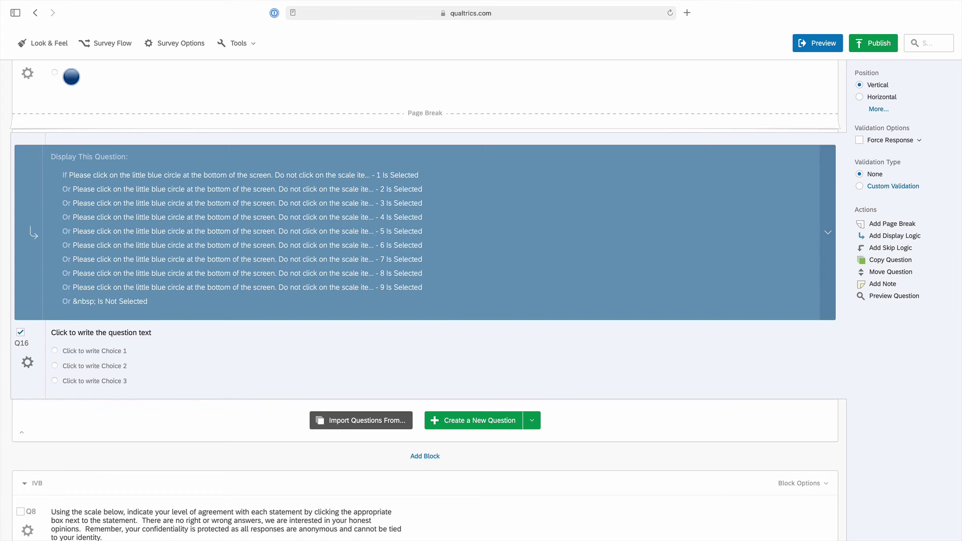
pyautogui.click(111, 334)
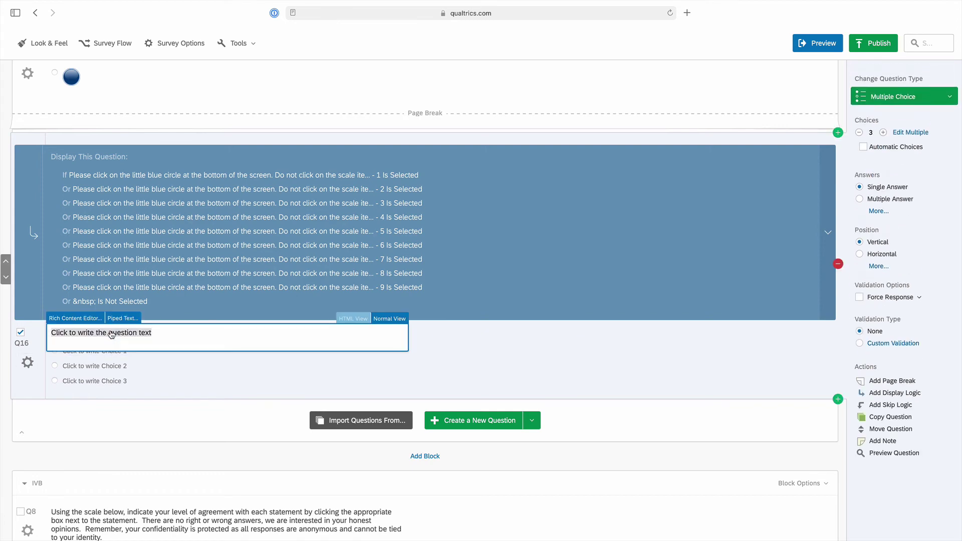
pyautogui.write('You have f')
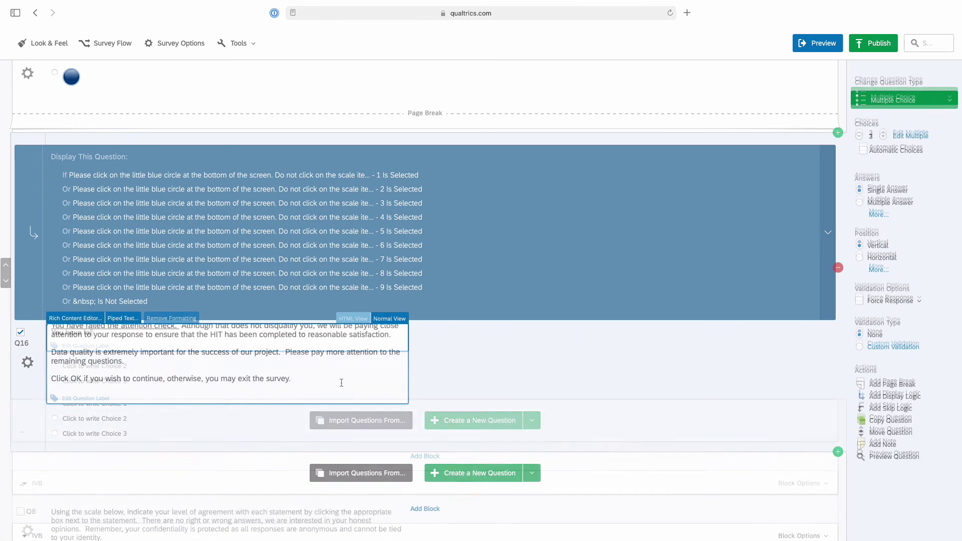
pyautogui.click(456, 380)
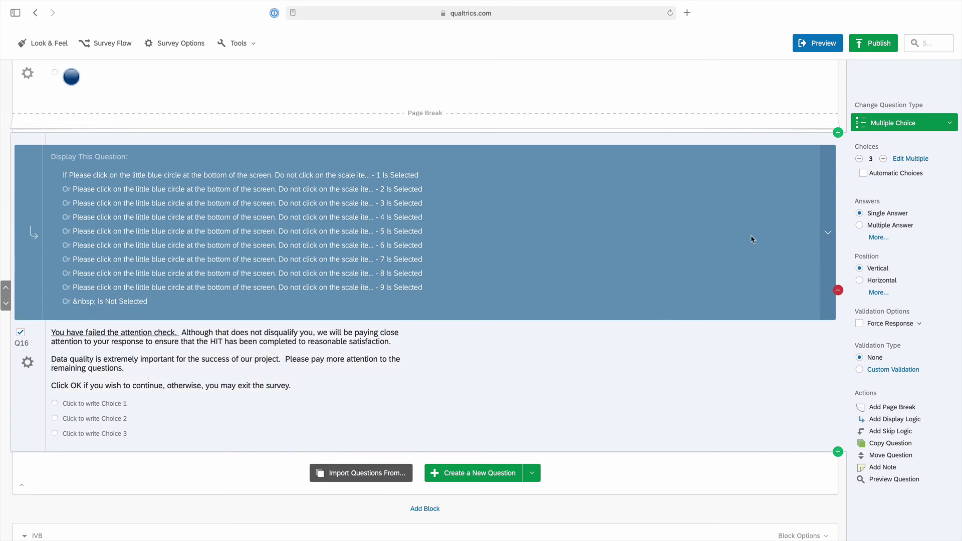
# Reduce the failed-attention-check question to a single choice labelled OK and turn on Force Response for it
pyautogui.click(858, 159)
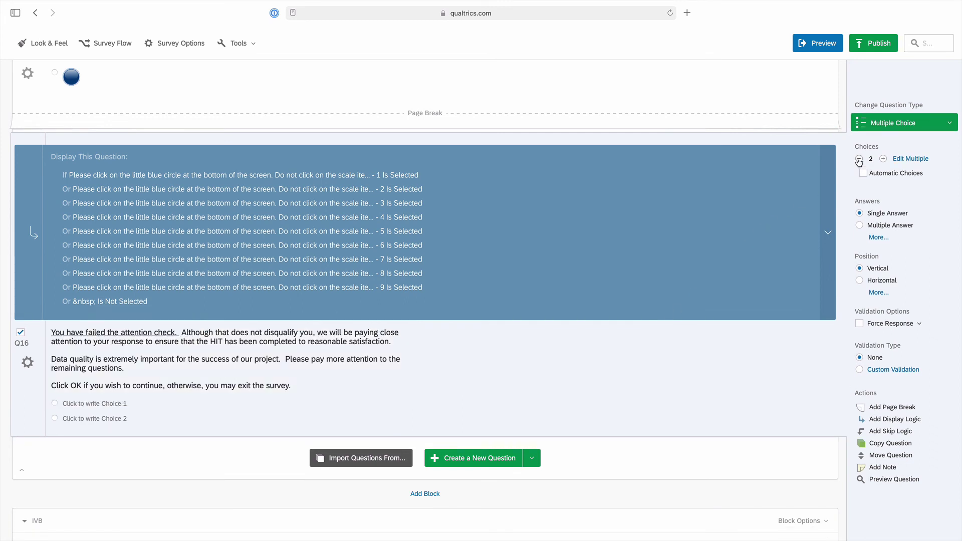
pyautogui.click(858, 160)
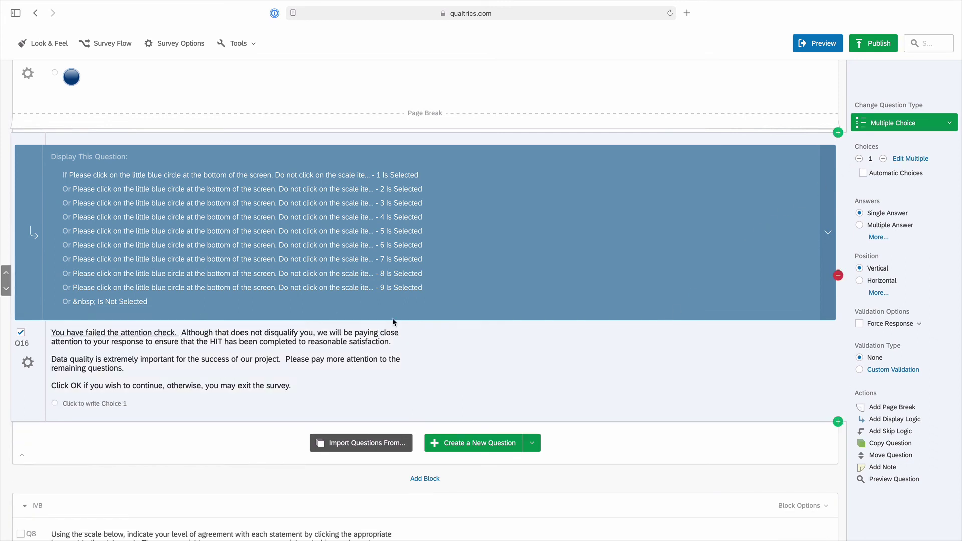
pyautogui.click(81, 406)
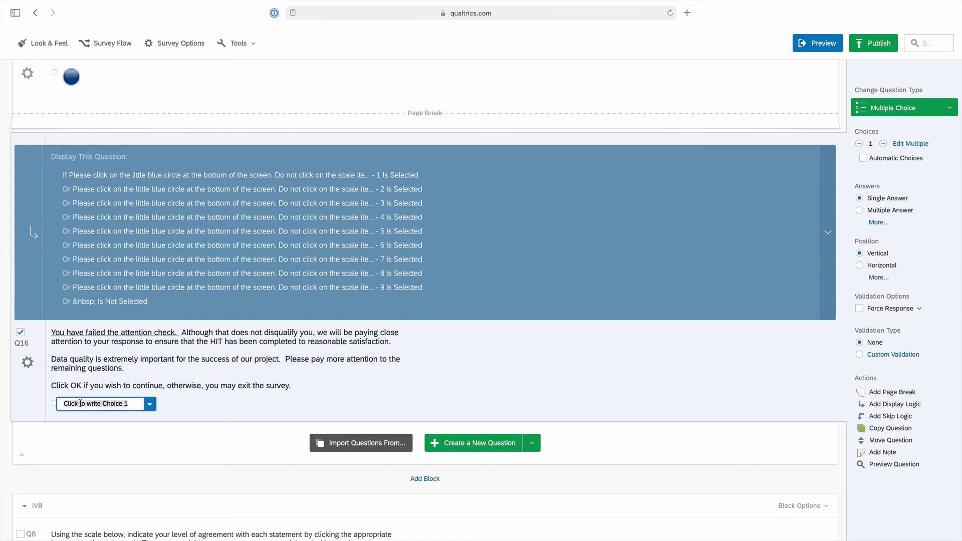
pyautogui.write('OK')
pyautogui.click(696, 400)
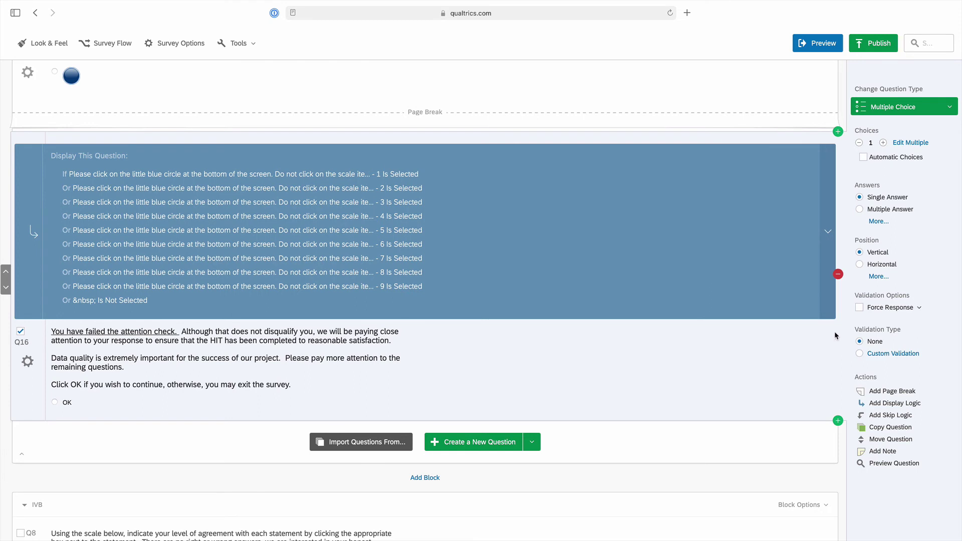
pyautogui.click(859, 308)
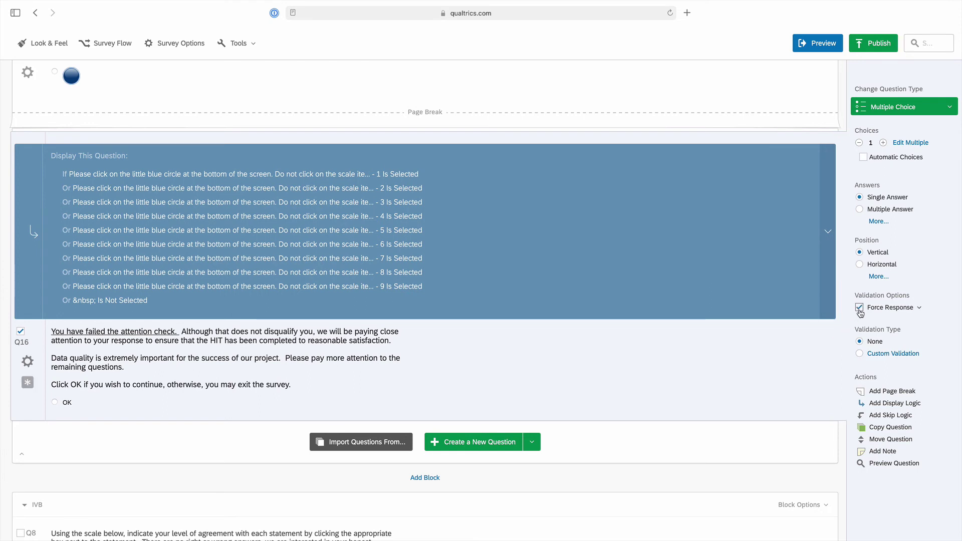
# Add skip logic to Q6 that skips to End of Block when the STARS choice Is Not Selected
pyautogui.scroll(4, 795, 314)
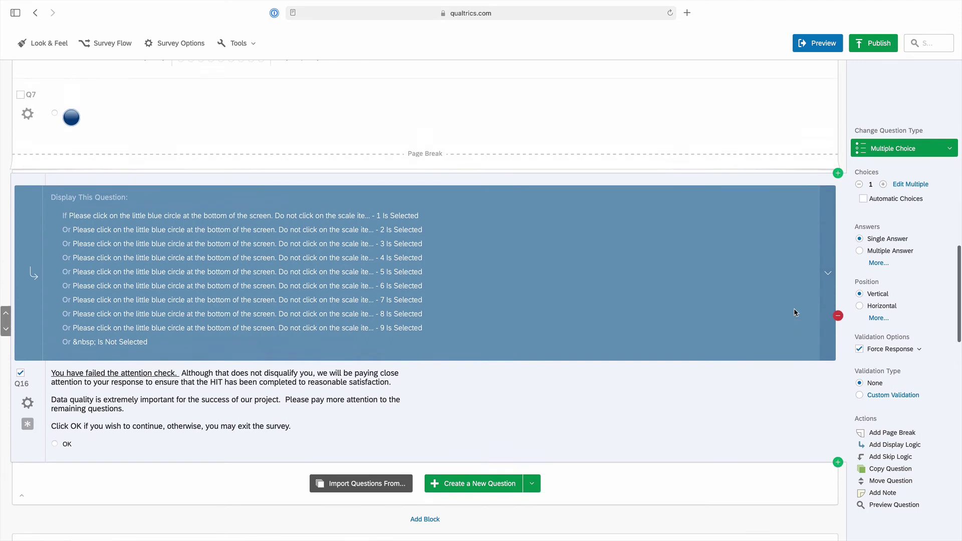
pyautogui.scroll(14, 796, 314)
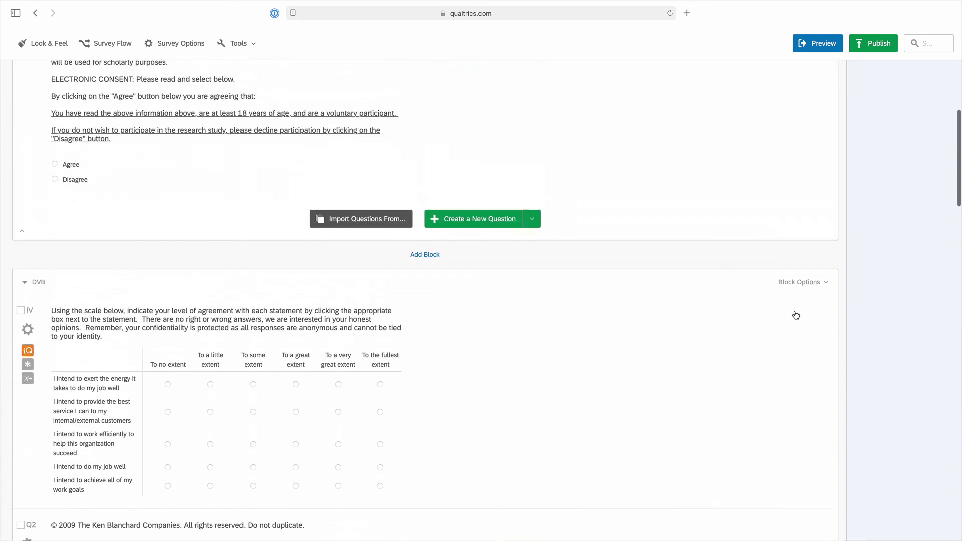
pyautogui.scroll(5, 795, 314)
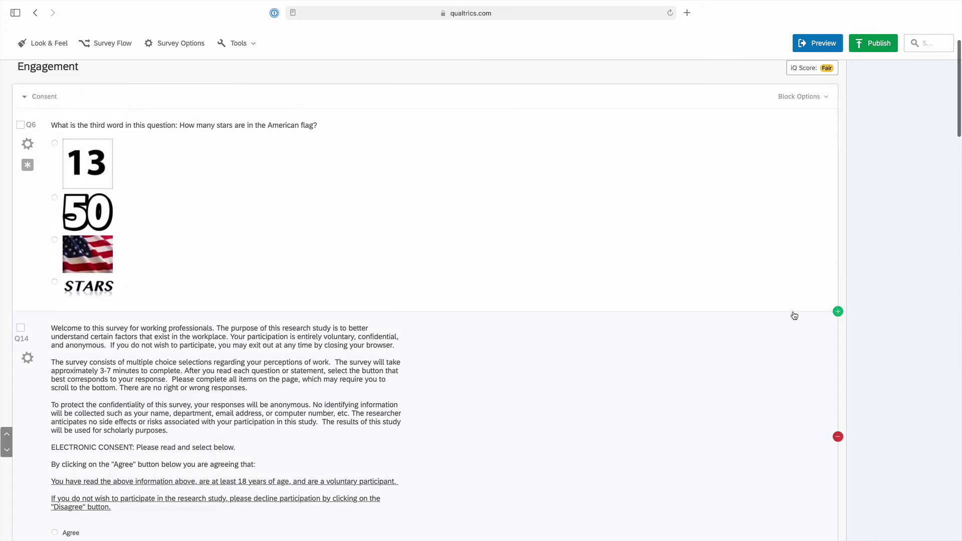
pyautogui.click(782, 295)
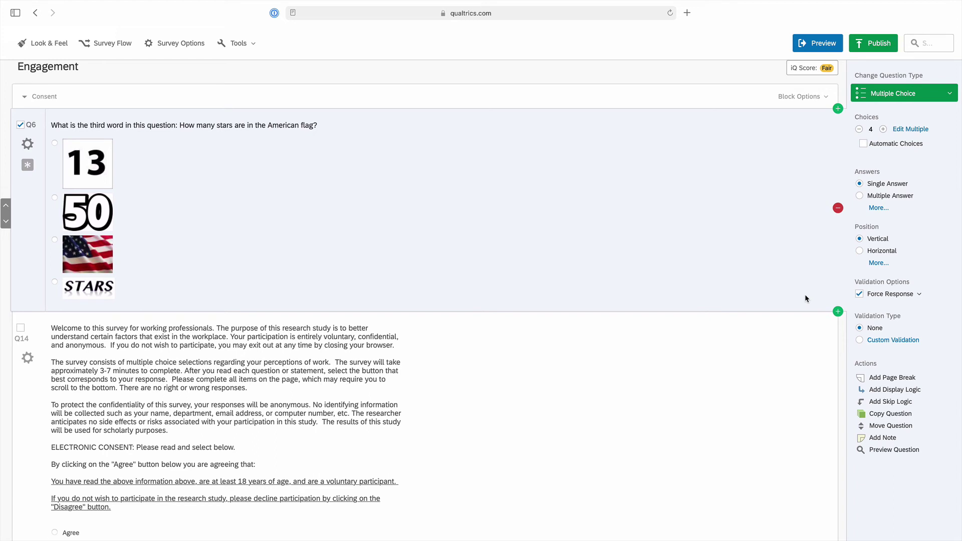
pyautogui.click(875, 403)
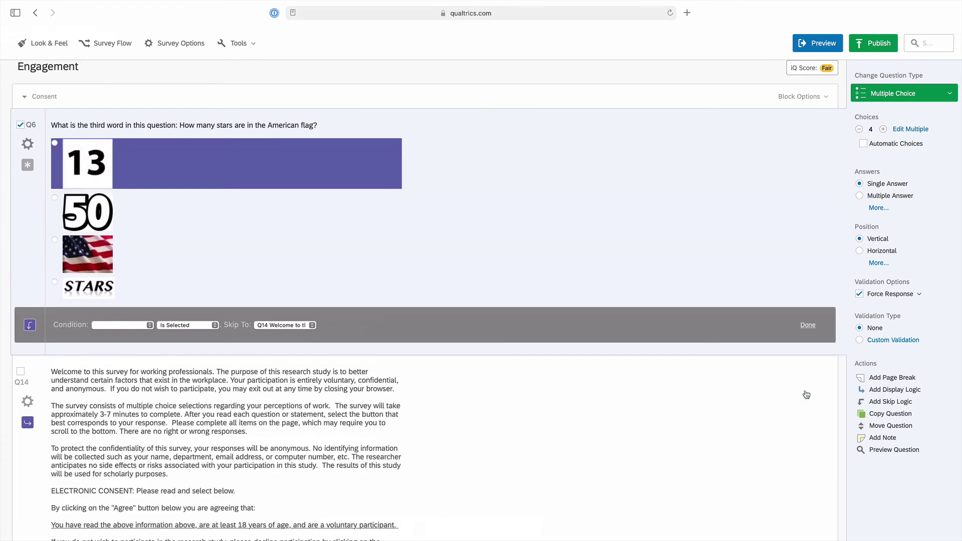
pyautogui.click(150, 326)
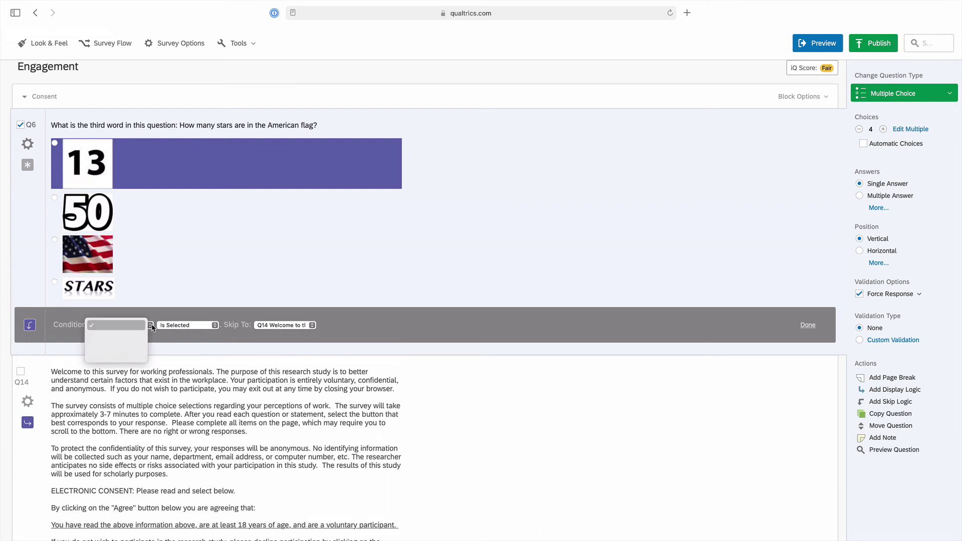
pyautogui.click(129, 355)
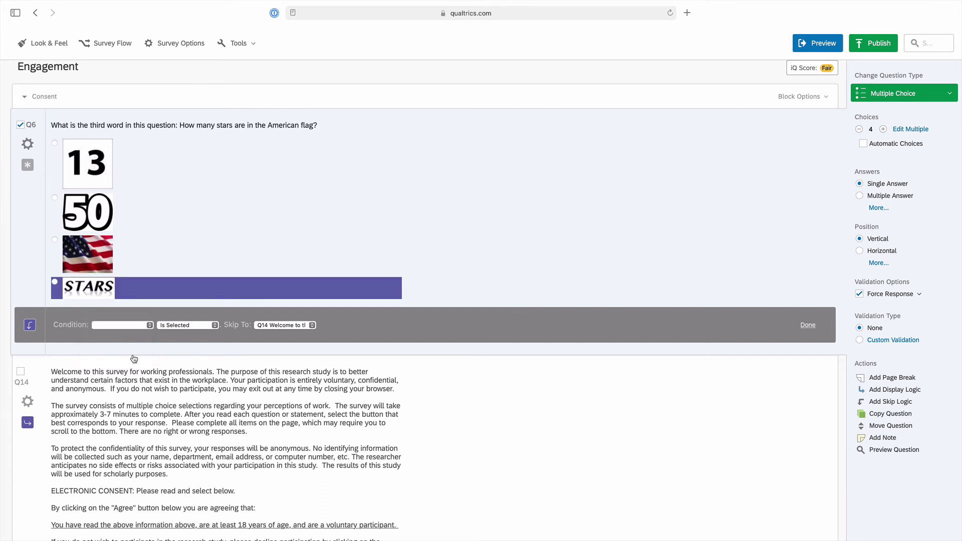
pyautogui.click(201, 325)
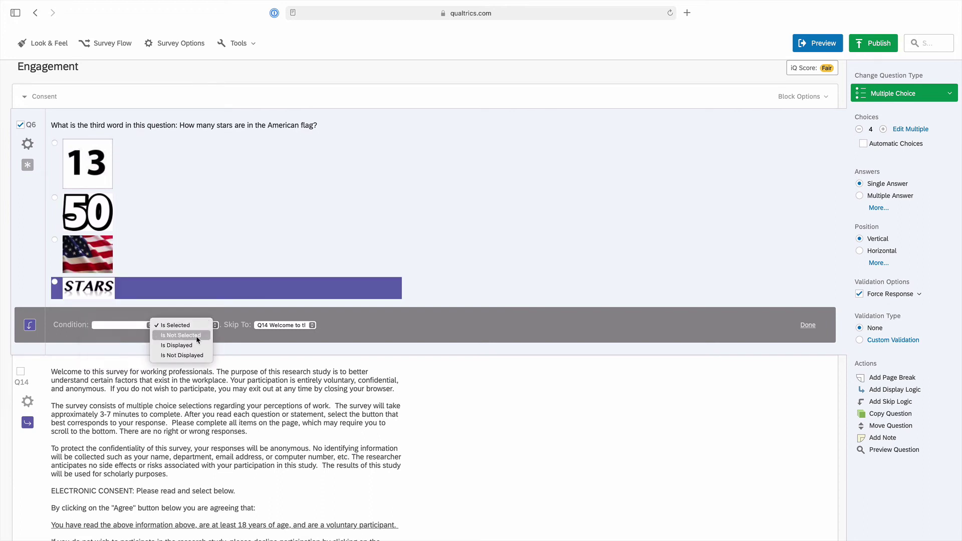
pyautogui.click(198, 335)
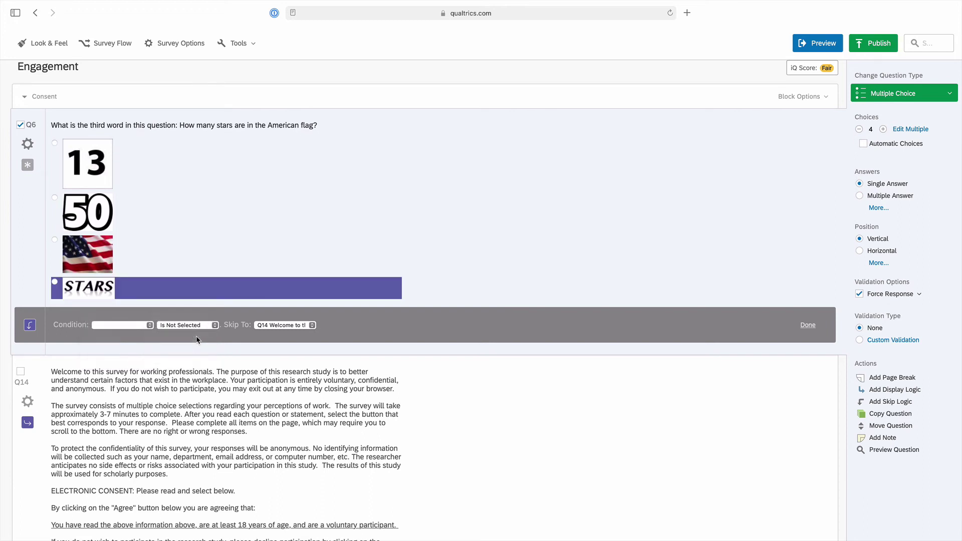
pyautogui.click(295, 326)
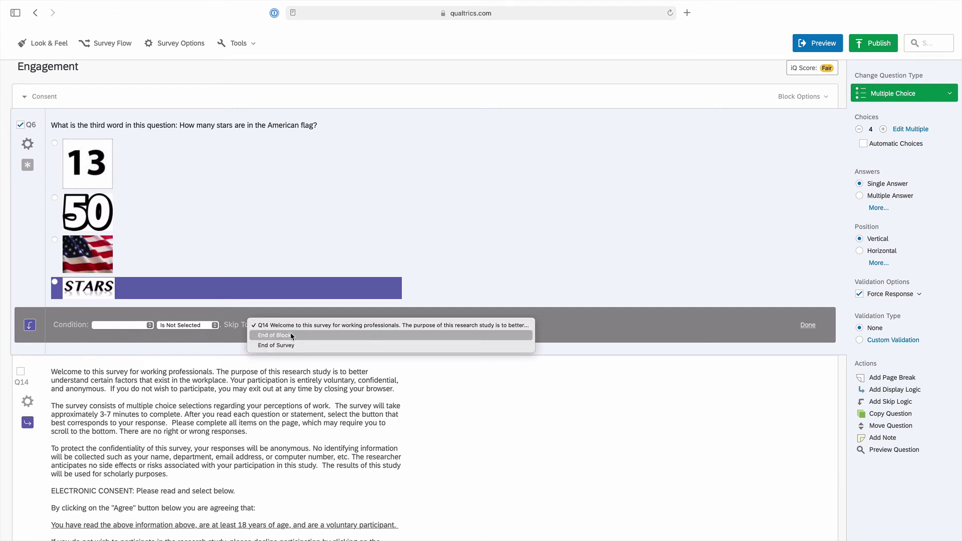
pyautogui.click(291, 334)
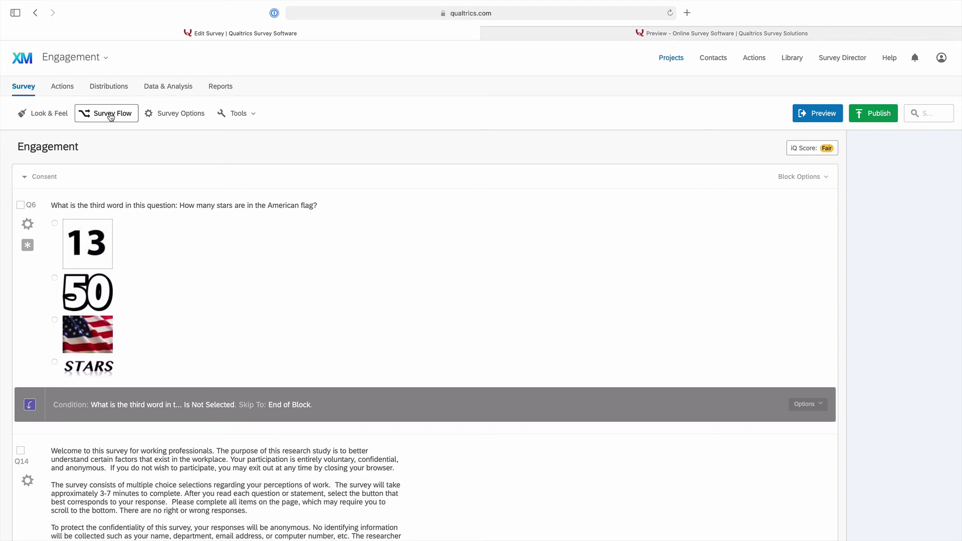
# Add an Embedded Data element directly below the Consent block in the survey flow
pyautogui.click(110, 116)
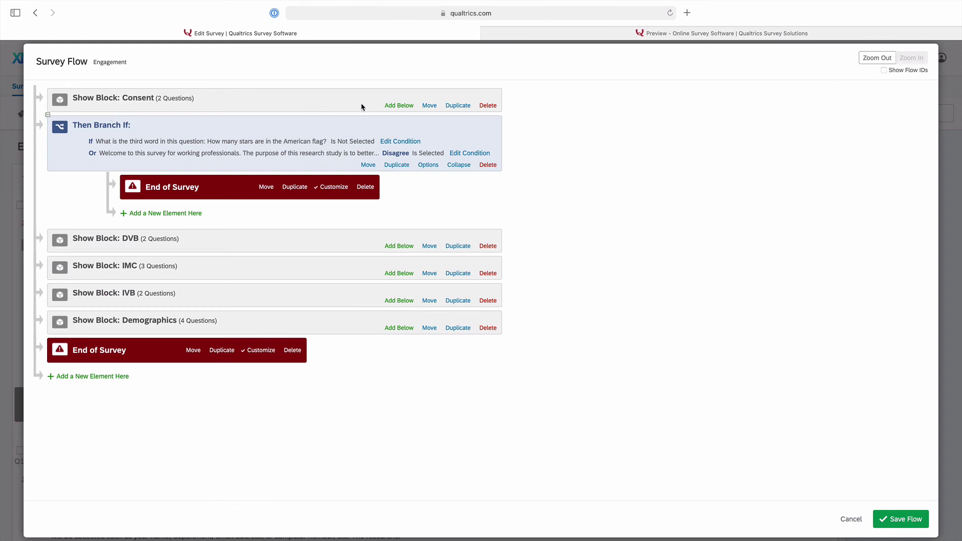
pyautogui.click(393, 107)
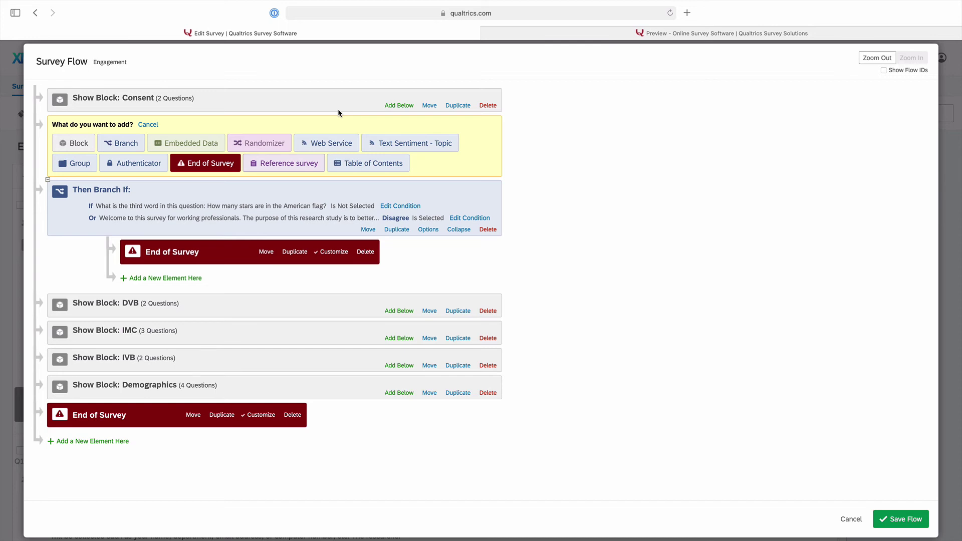
pyautogui.click(219, 142)
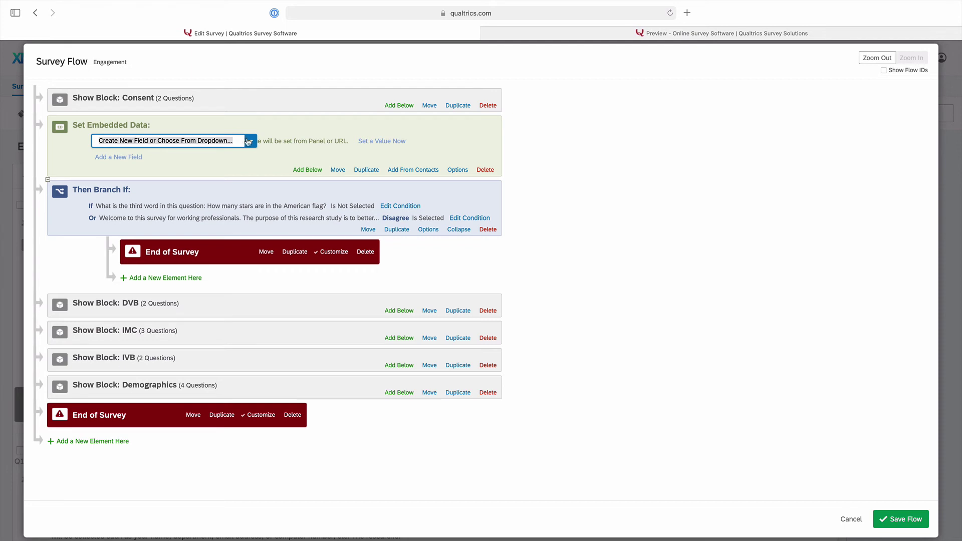
pyautogui.click(250, 141)
pyautogui.moveTo(276, 160)
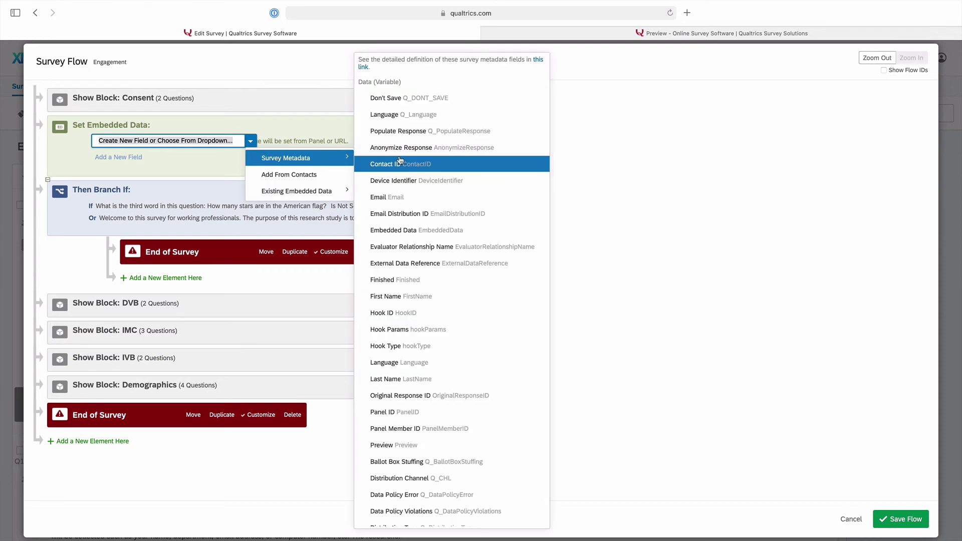
pyautogui.scroll(-3, 423, 163)
pyautogui.scroll(-2, 423, 163)
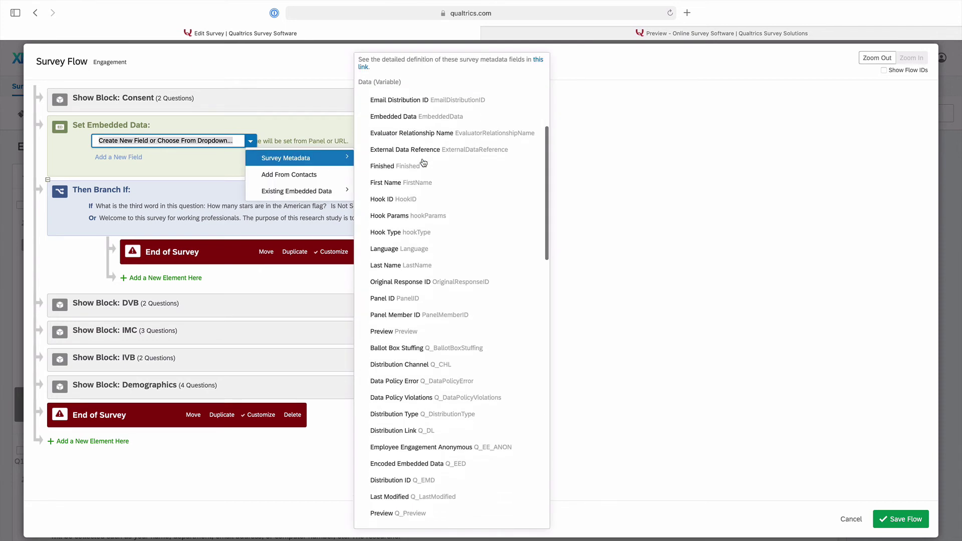
pyautogui.click(250, 141)
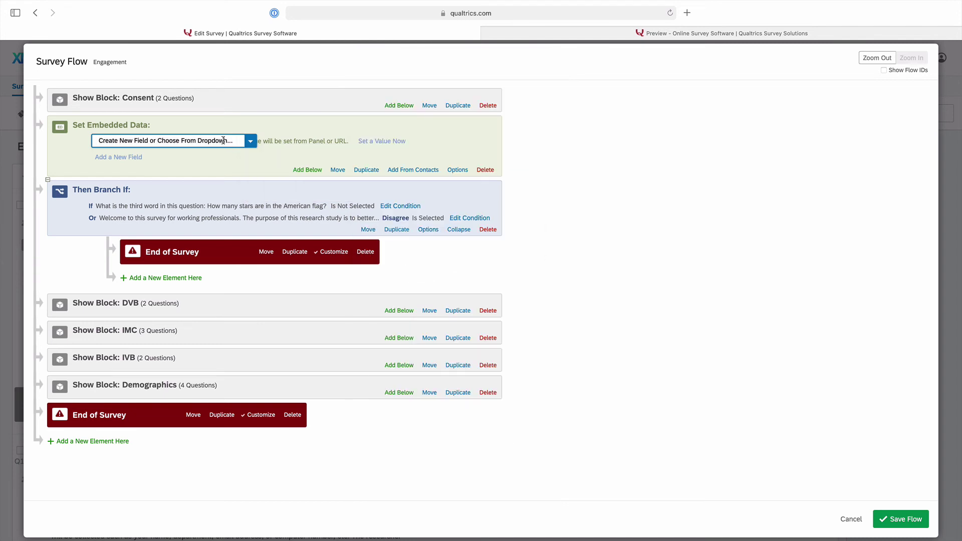
# Name the new embedded data field MID and save the survey flow
pyautogui.moveTo(238, 141); pyautogui.dragTo(93, 141)
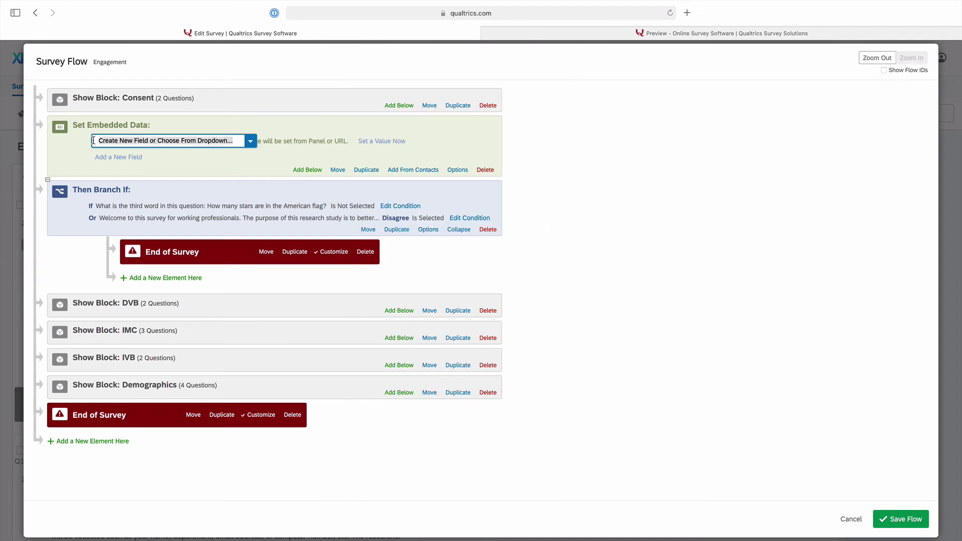
pyautogui.write('MID')
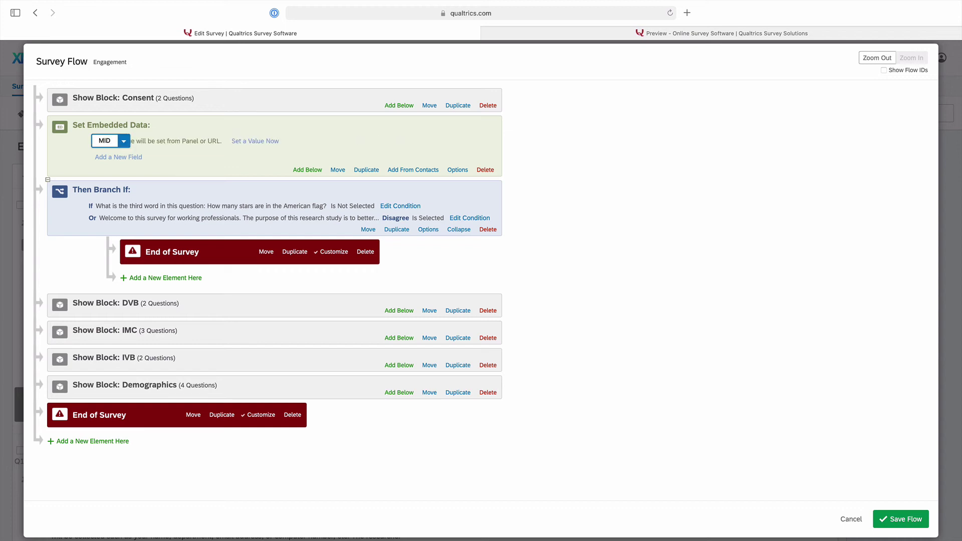
pyautogui.click(161, 163)
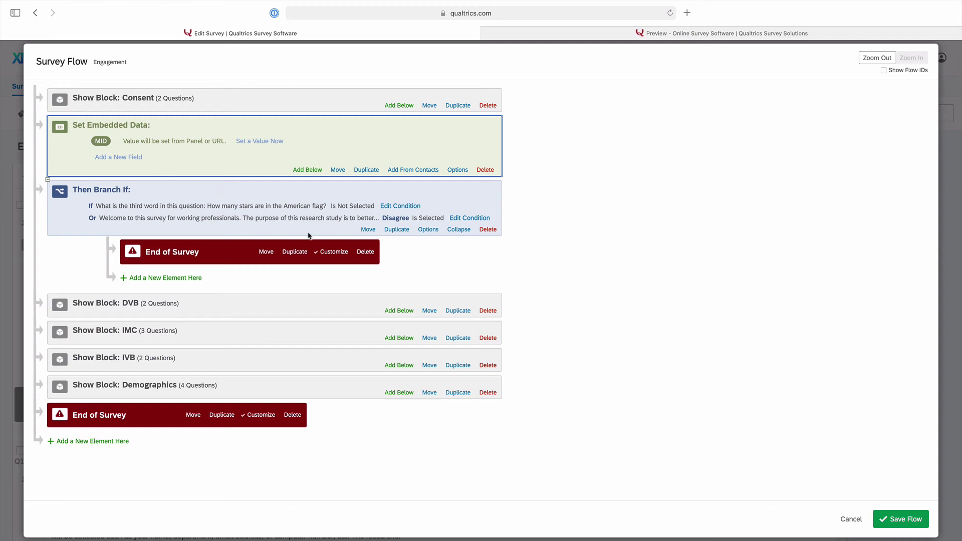
pyautogui.click(903, 520)
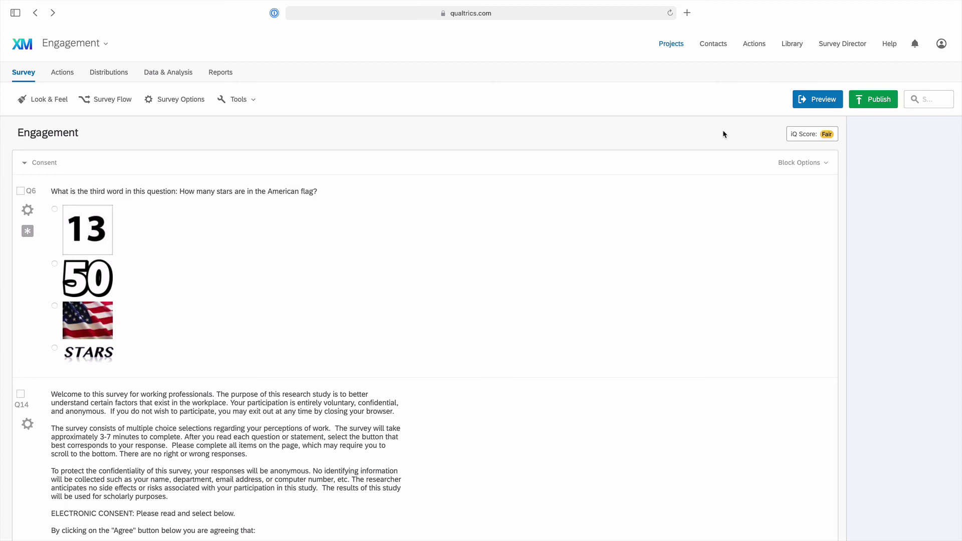
# Start a new message in the Messages Library with the message type End of Survey Messages
pyautogui.click(794, 46)
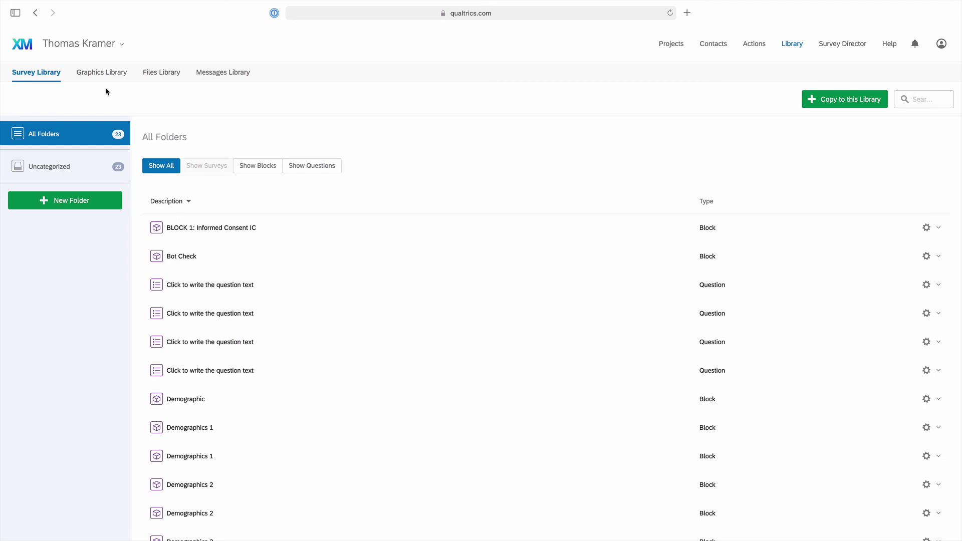
pyautogui.click(219, 75)
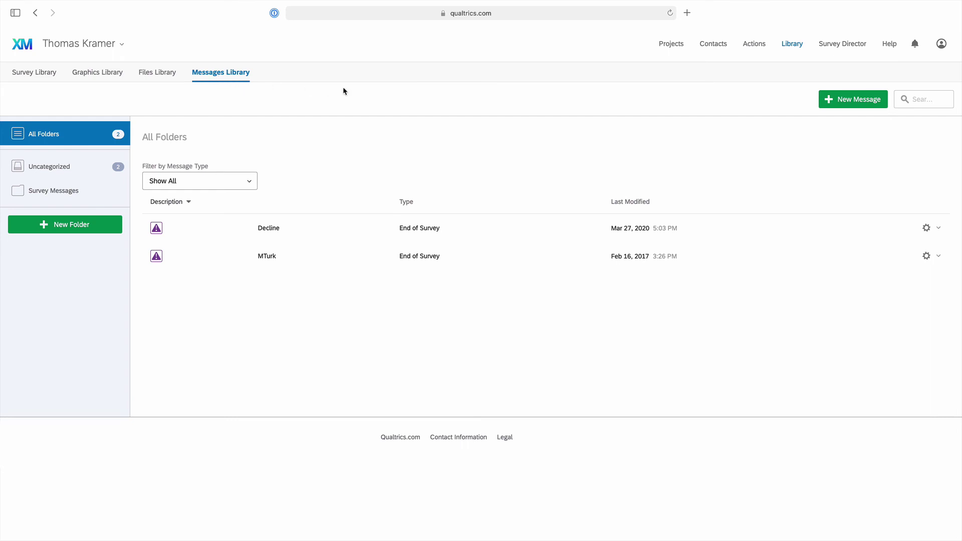
pyautogui.click(851, 102)
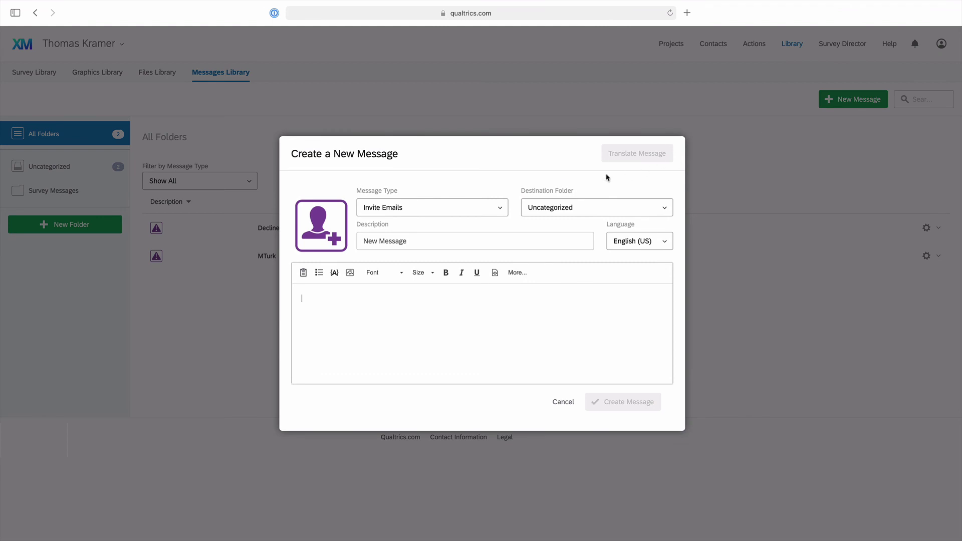
pyautogui.click(501, 209)
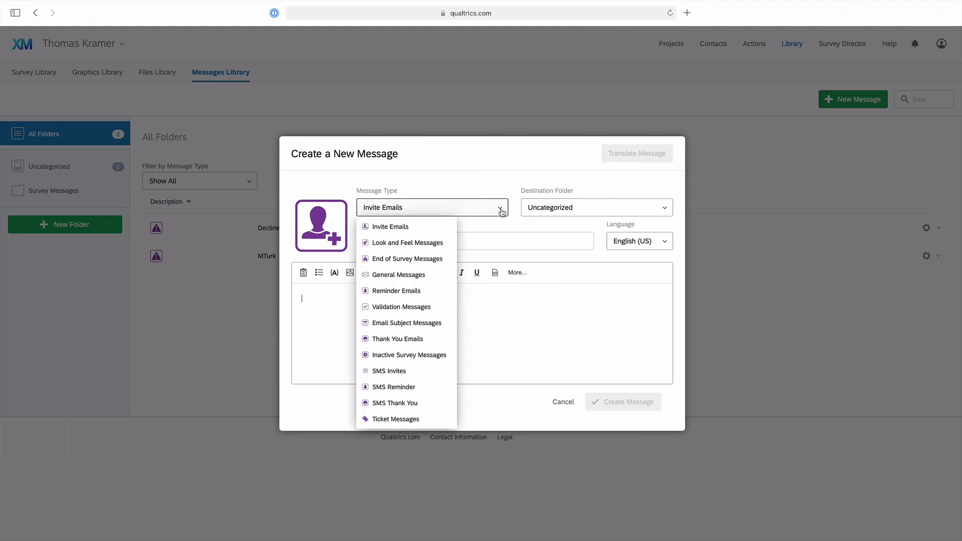
pyautogui.click(429, 259)
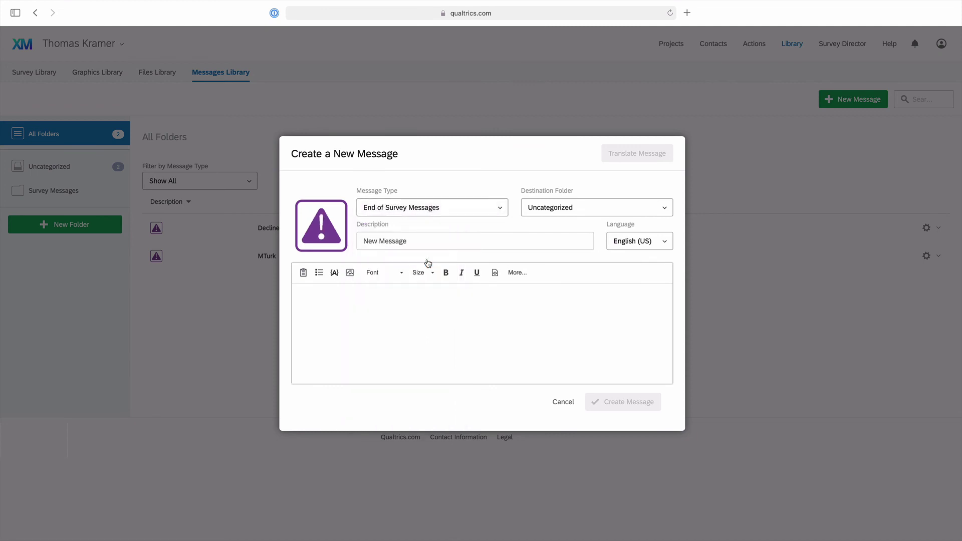
pyautogui.click(665, 210)
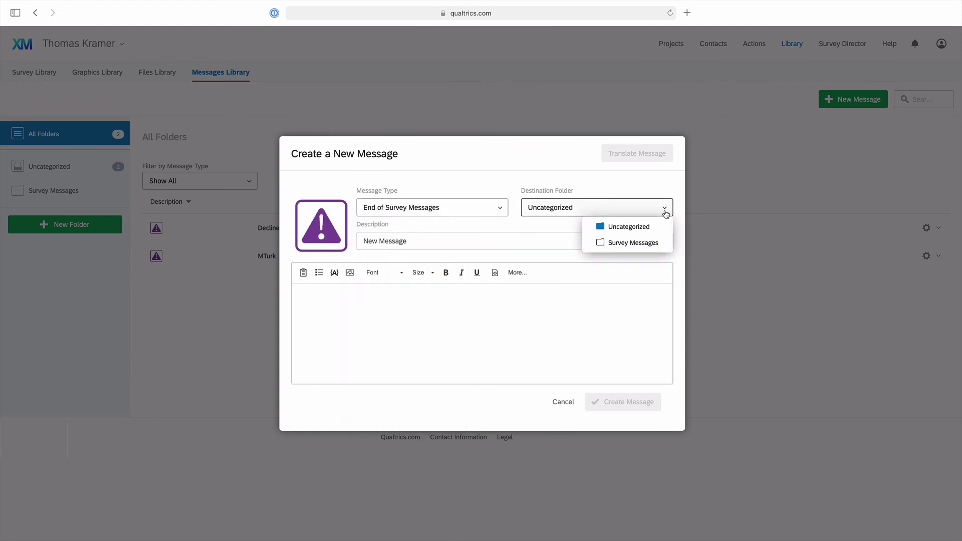
pyautogui.click(665, 211)
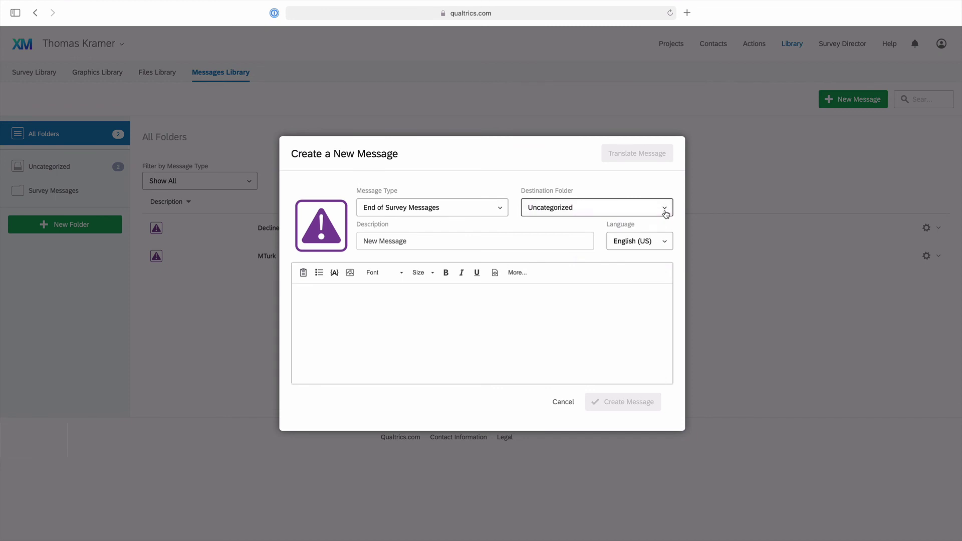
# Fill in the description Decline and the text from "Your response has been recorded." through "Thank you for your time.", then discard the message
pyautogui.click(520, 233)
pyautogui.write('D')
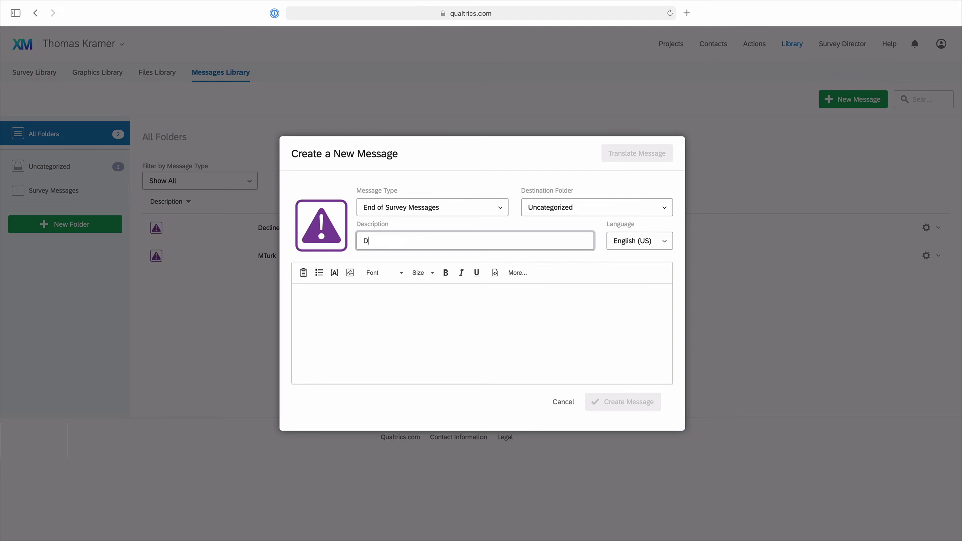
pyautogui.write('ecline')
pyautogui.click(398, 296)
pyautogui.write('Your response has been recorded. You currently do not meet the criteria as described in the HIT to participate in this survey. Thank you for your time.')
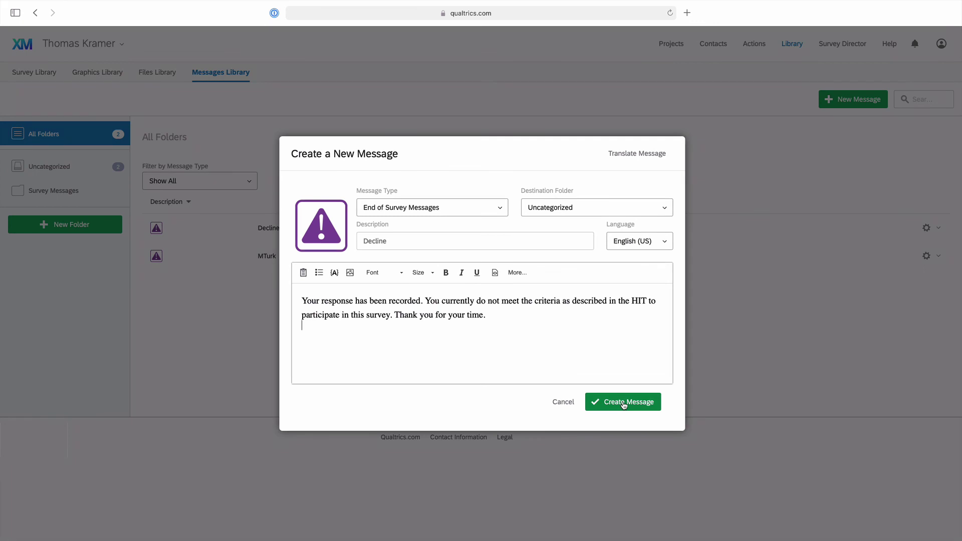
pyautogui.click(572, 404)
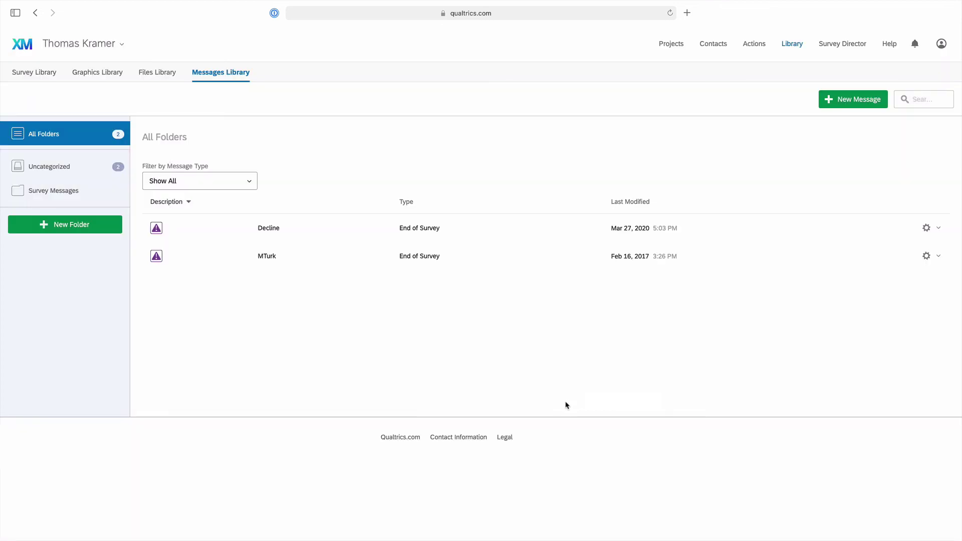
# Draft an End of Survey message described as MTurk, with payment instructions and the code ${e://field/ResponseID}, then discard it
pyautogui.click(840, 103)
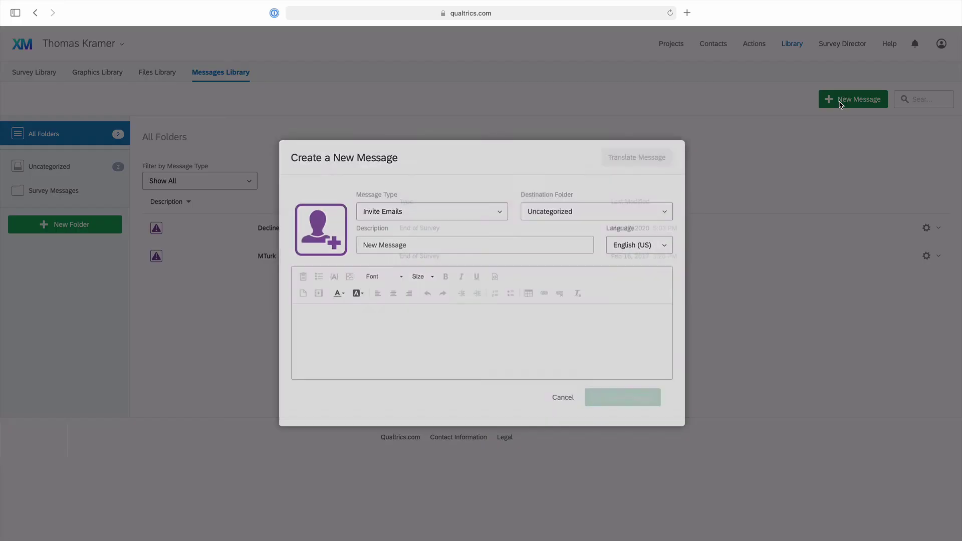
pyautogui.click(499, 208)
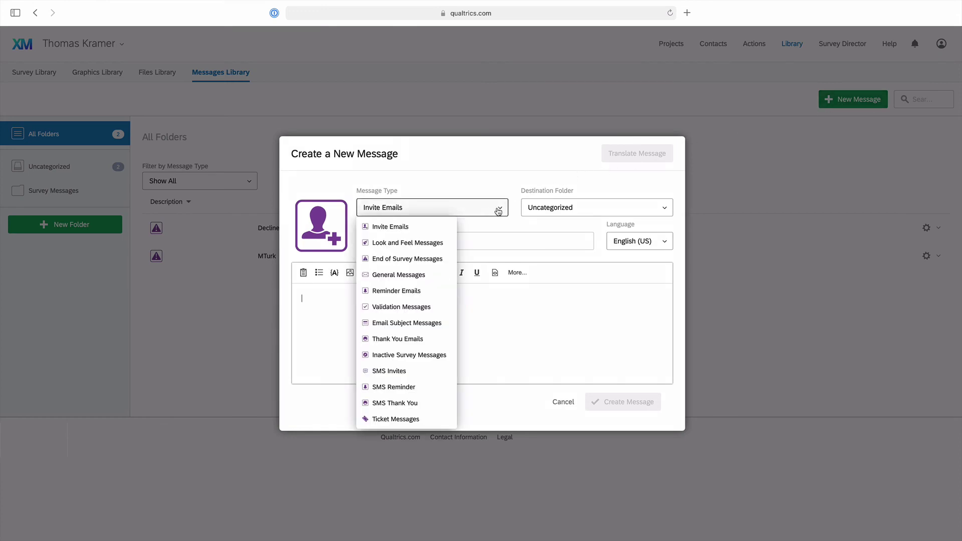
pyautogui.click(438, 259)
pyautogui.click(420, 241)
pyautogui.moveTo(421, 241); pyautogui.dragTo(357, 242)
pyautogui.write('MTurk')
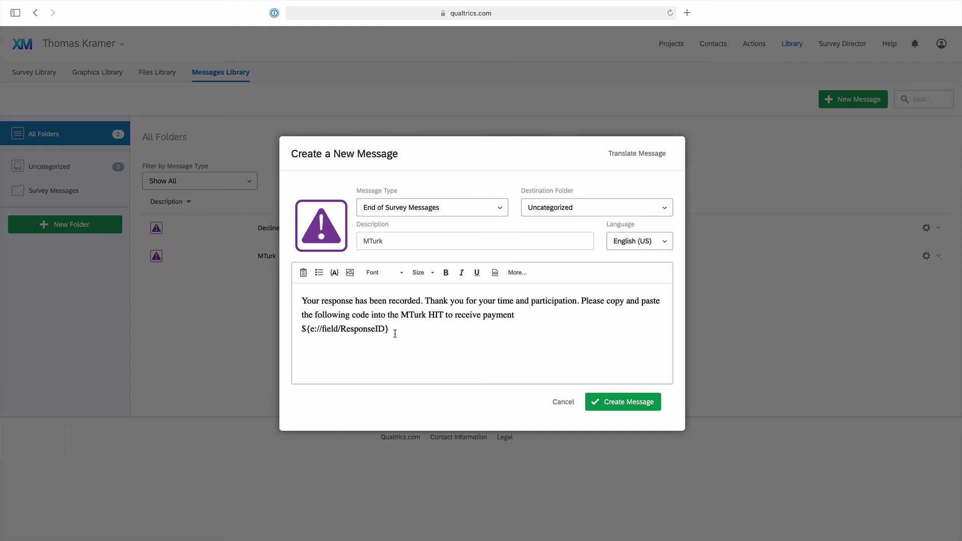
pyautogui.press('Escape')
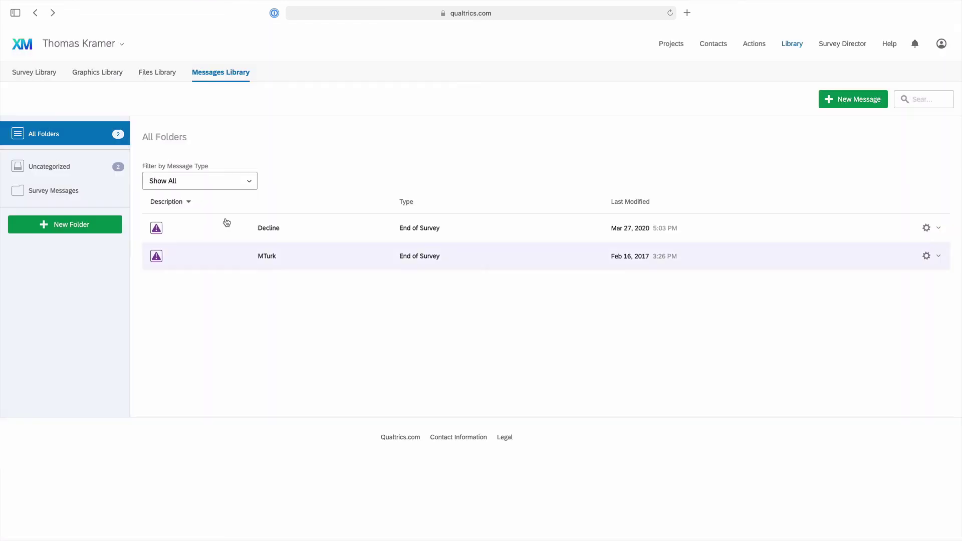
# Open the Engagement survey from the HRD 6355 project folder and bring up its survey flow
pyautogui.click(25, 46)
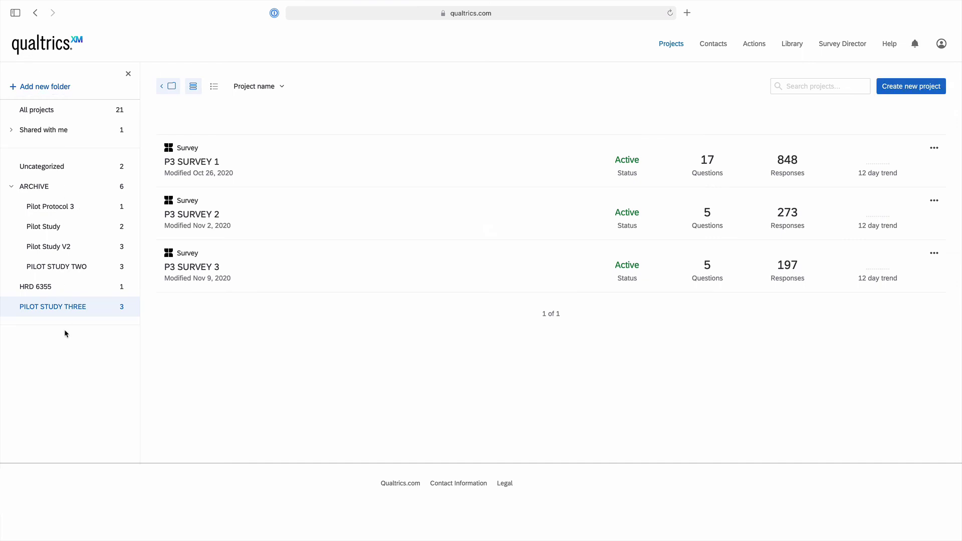
pyautogui.click(74, 288)
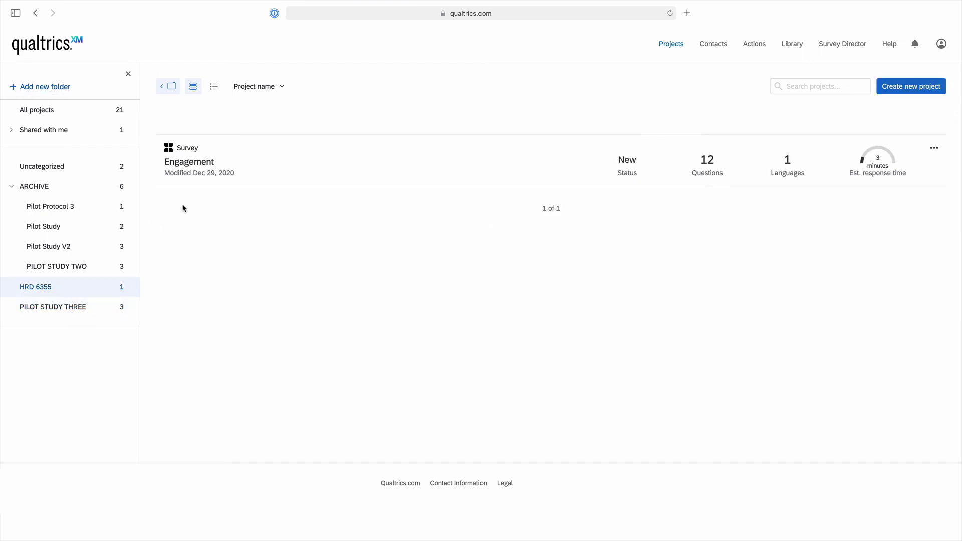
pyautogui.click(245, 167)
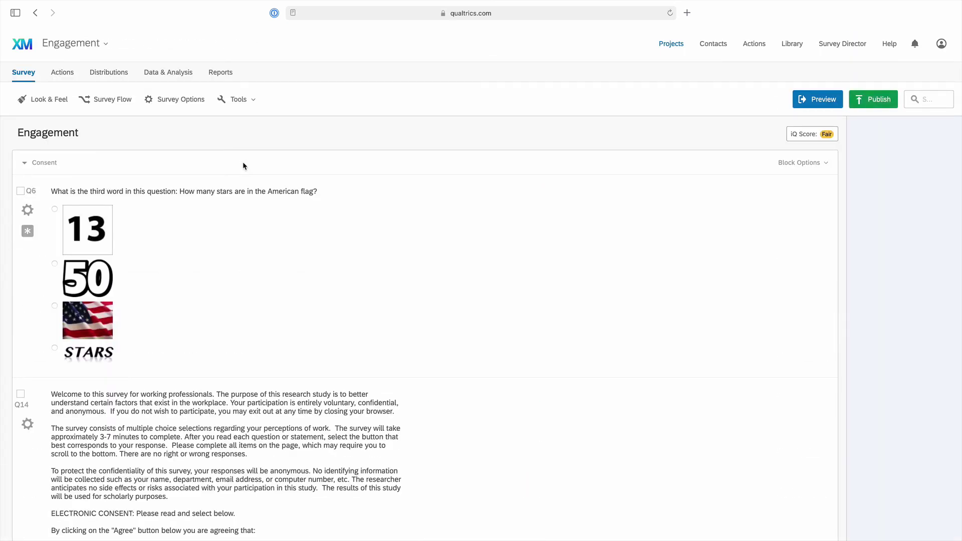
pyautogui.click(108, 104)
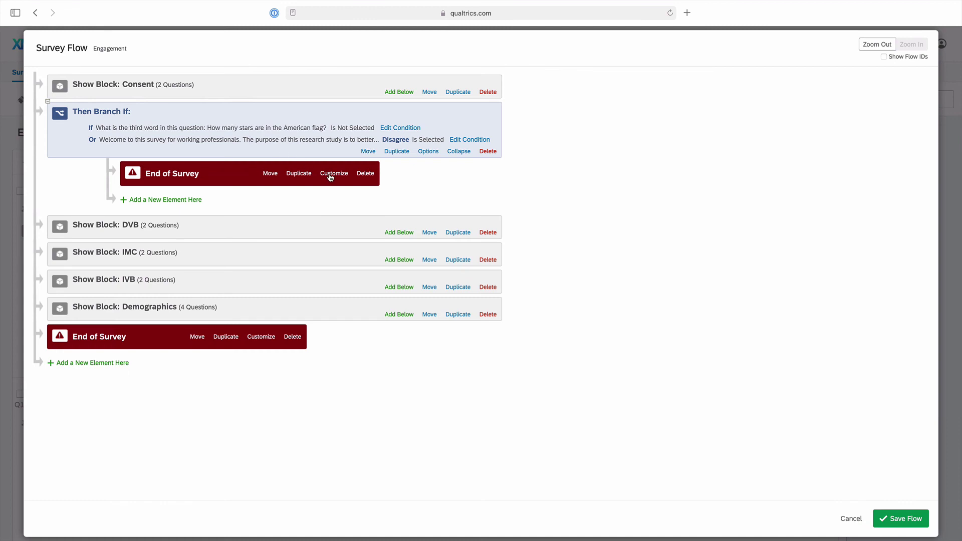
# Override the survey options of the End of Survey element inside the branch with the custom library message Decline
pyautogui.click(331, 174)
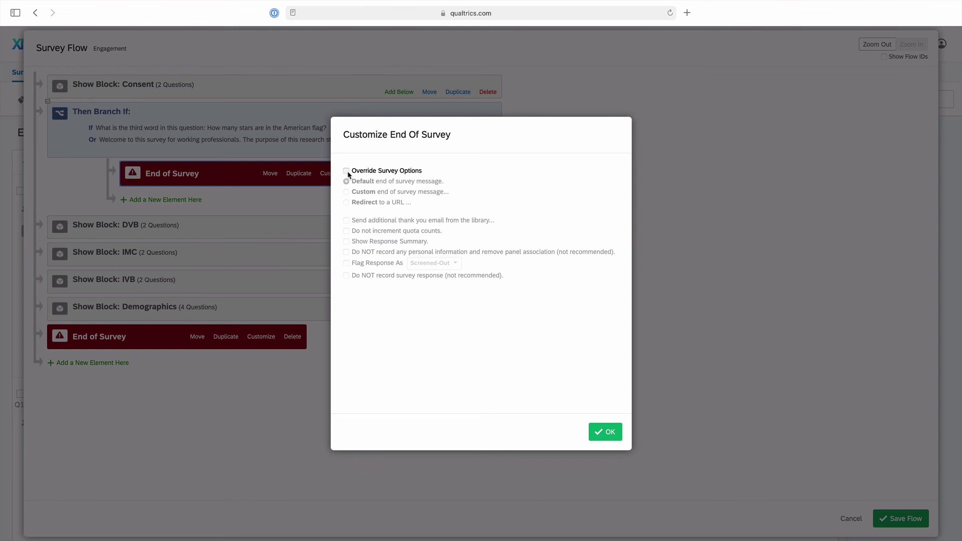
pyautogui.click(346, 172)
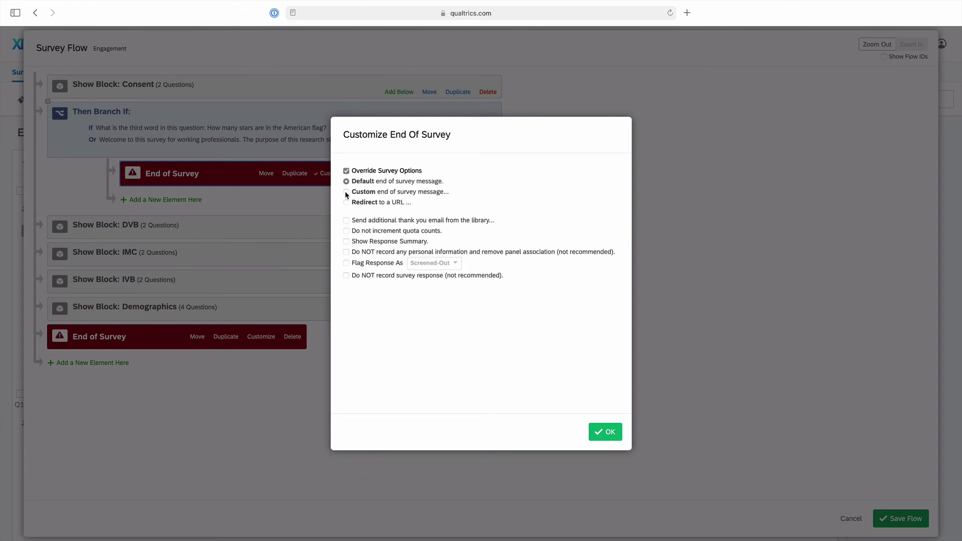
pyautogui.click(346, 192)
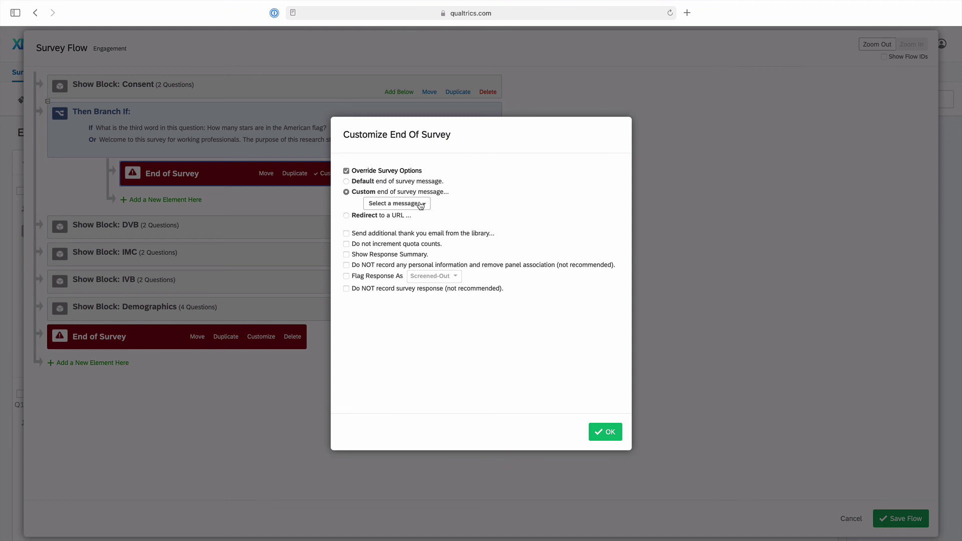
pyautogui.click(423, 204)
pyautogui.moveTo(428, 220)
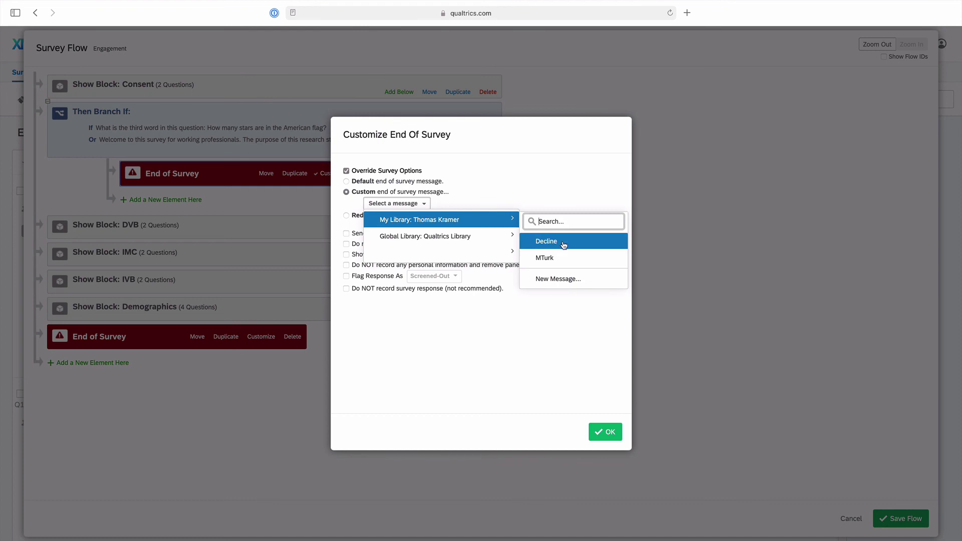
pyautogui.click(563, 243)
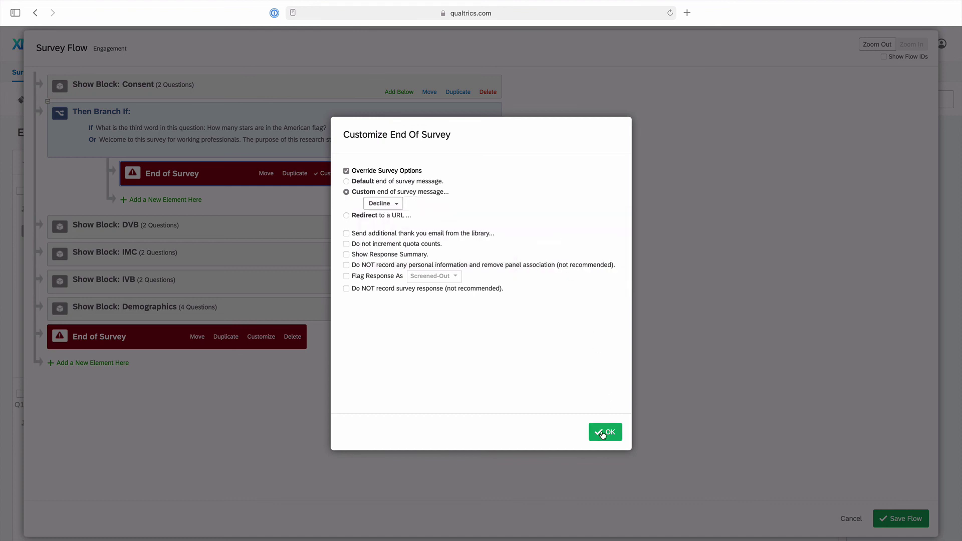
pyautogui.click(603, 434)
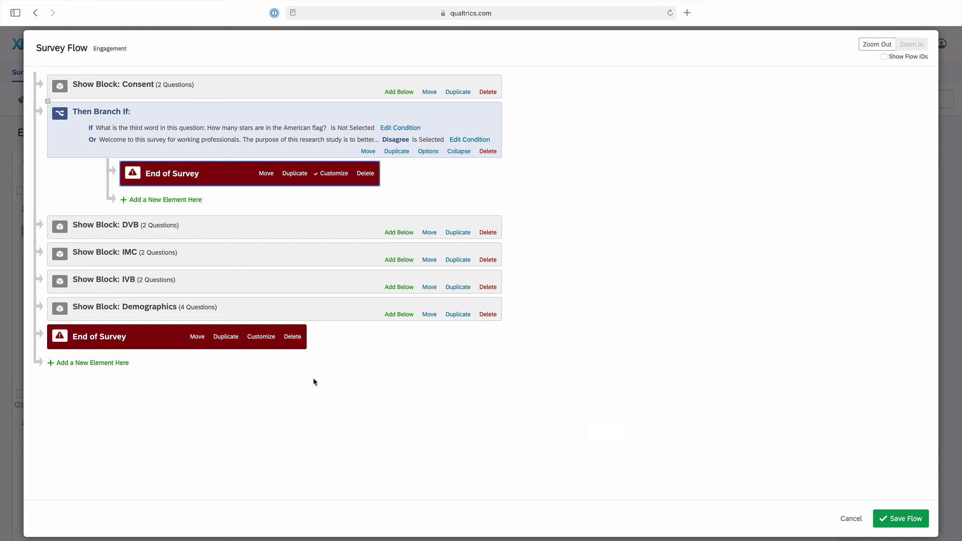
# Override the survey options of the final End of Survey element, after the Demographics block, with the custom library message MTurk
pyautogui.click(261, 337)
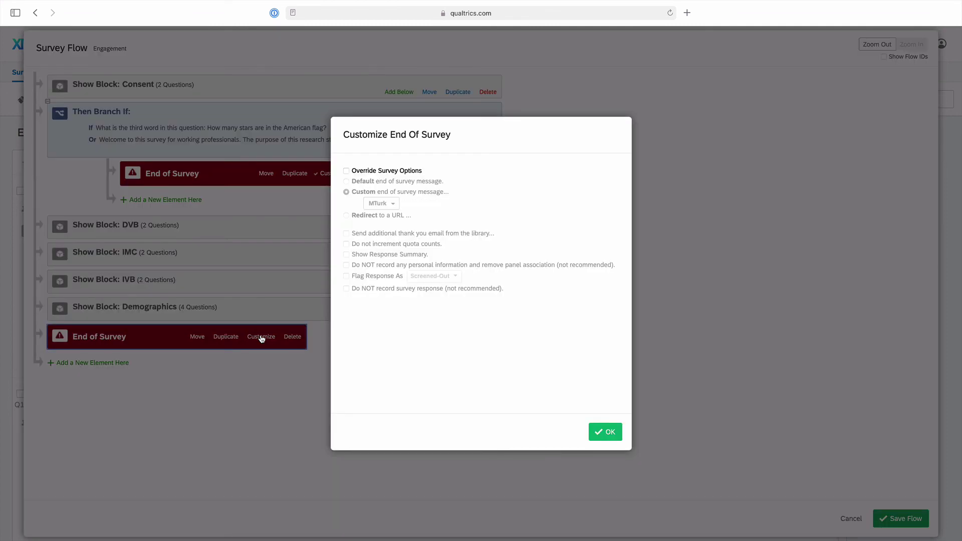
pyautogui.click(347, 171)
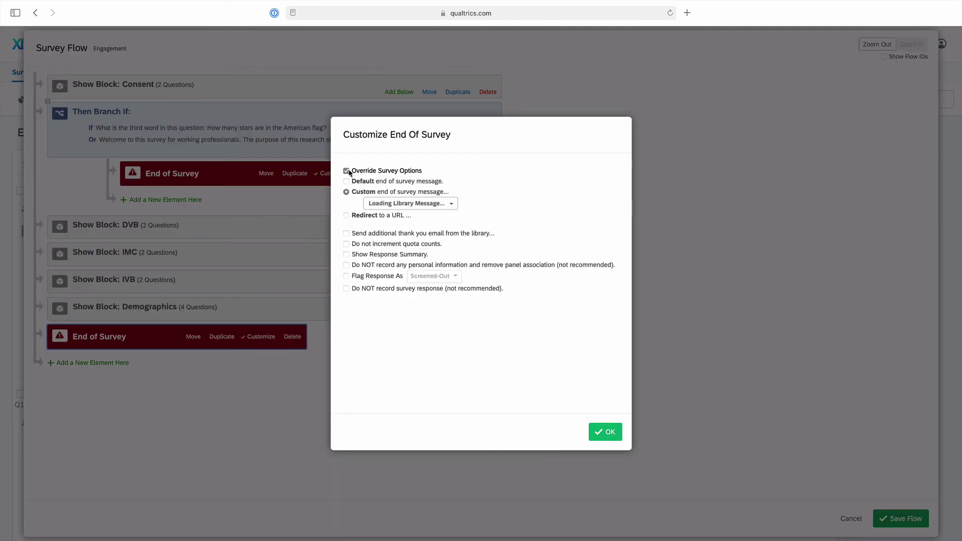
pyautogui.click(346, 193)
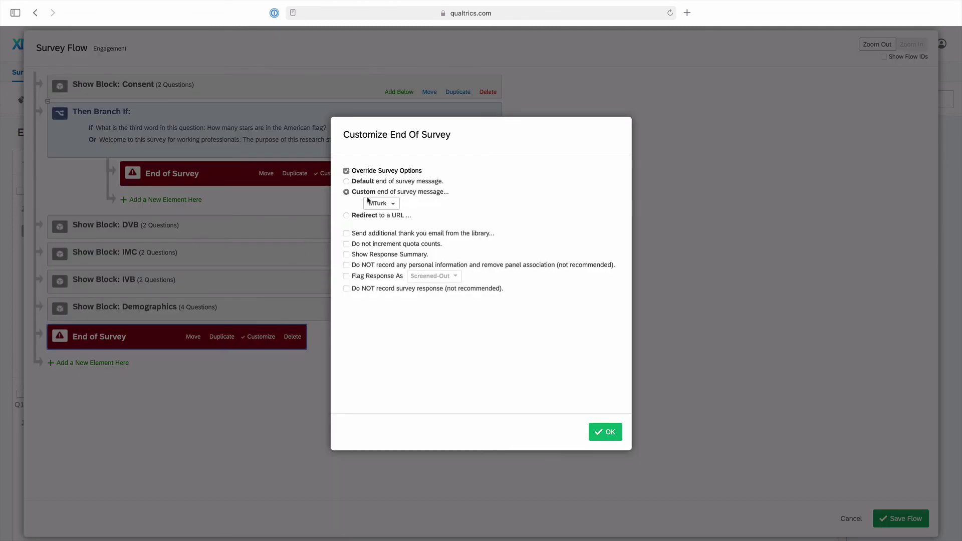
pyautogui.click(393, 204)
pyautogui.moveTo(408, 220)
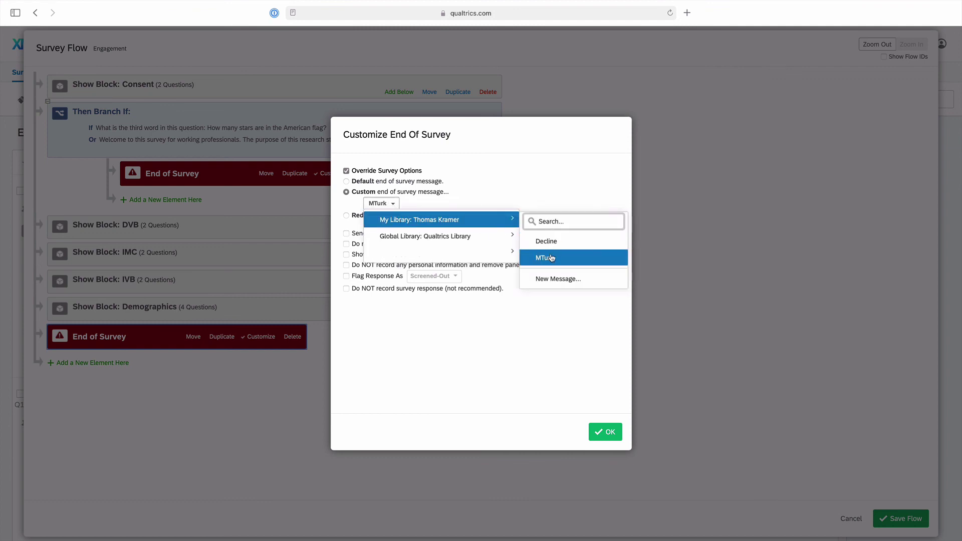
pyautogui.click(552, 258)
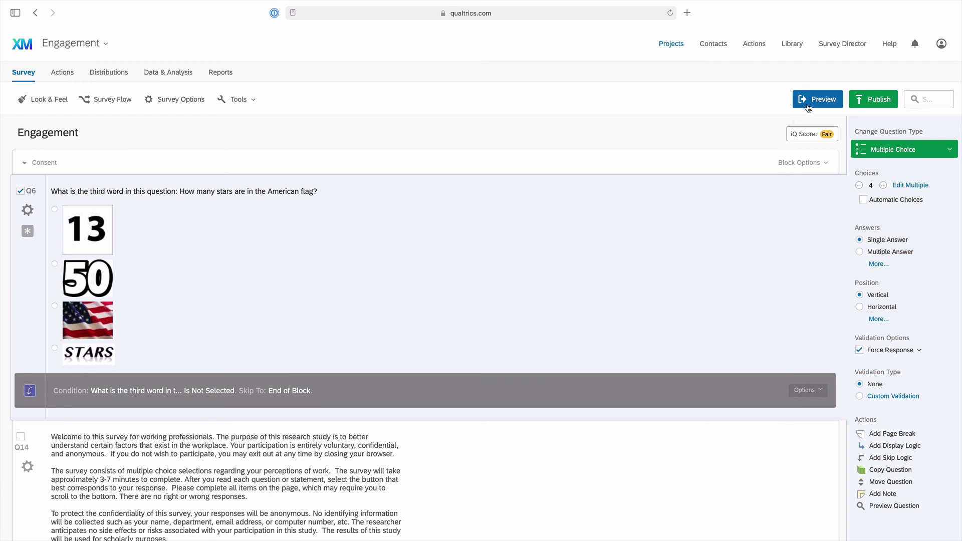
# Preview the survey, switch the mobile view on and off, and look at the preview's additional tool options
pyautogui.click(808, 104)
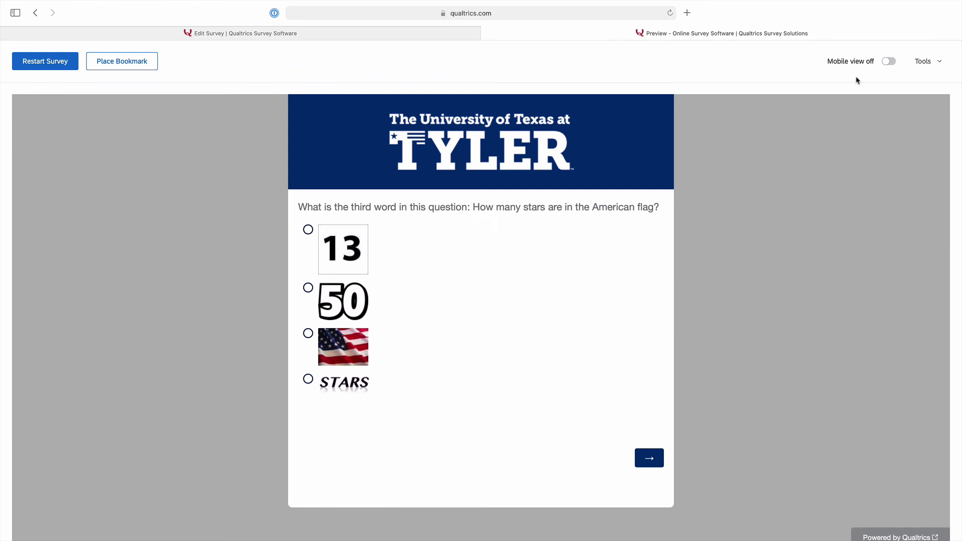
pyautogui.click(890, 62)
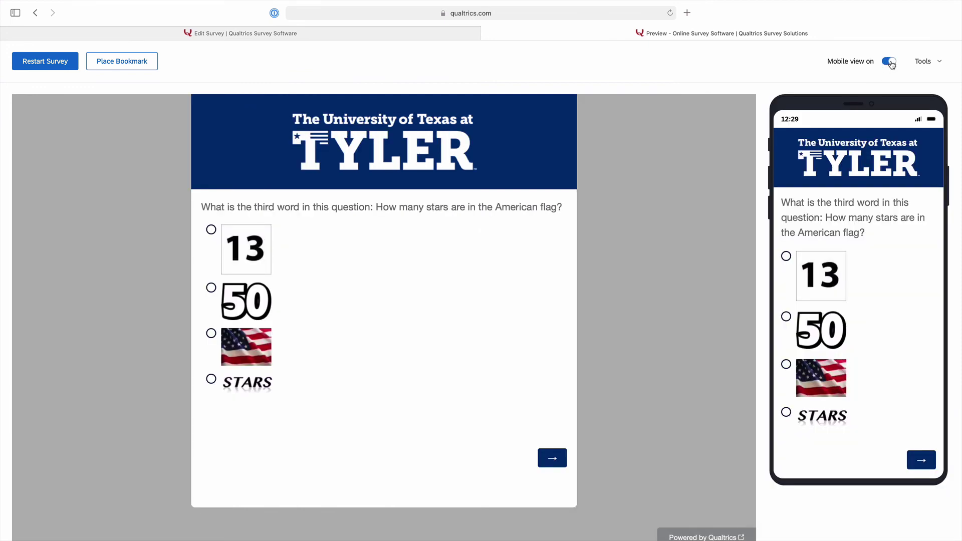
pyautogui.click(890, 62)
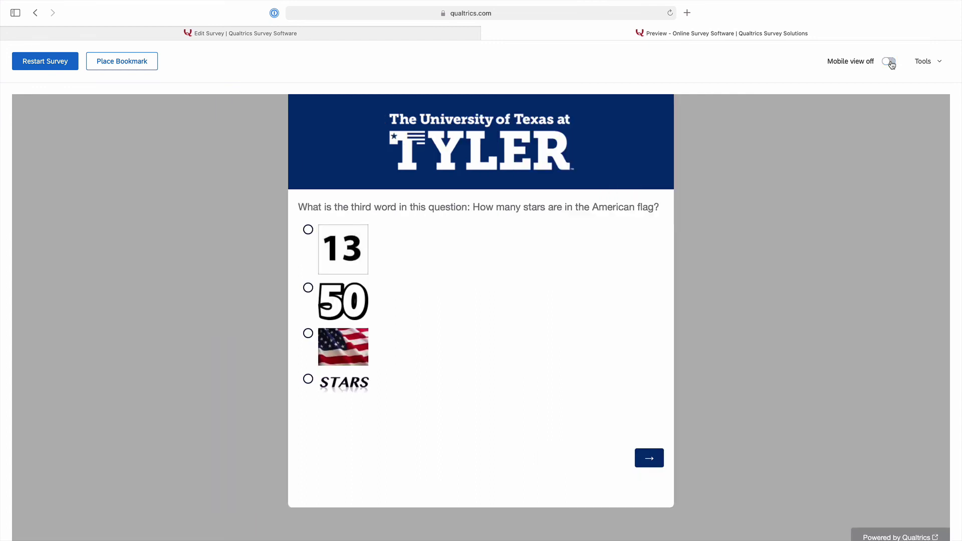
pyautogui.click(938, 62)
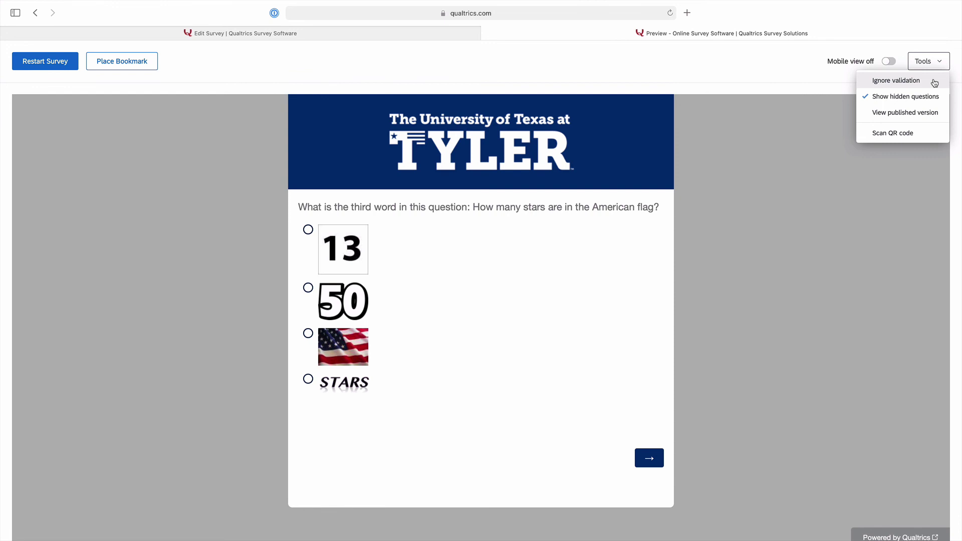
pyautogui.click(816, 125)
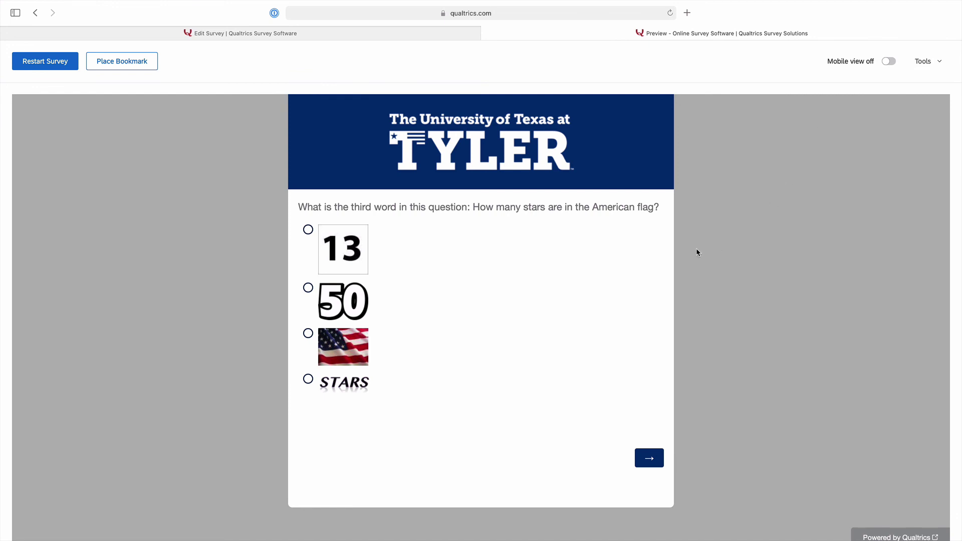
# Test the screening question in the preview with the flag image as the wrong answer, then restart the survey
pyautogui.click(308, 334)
pyautogui.click(657, 458)
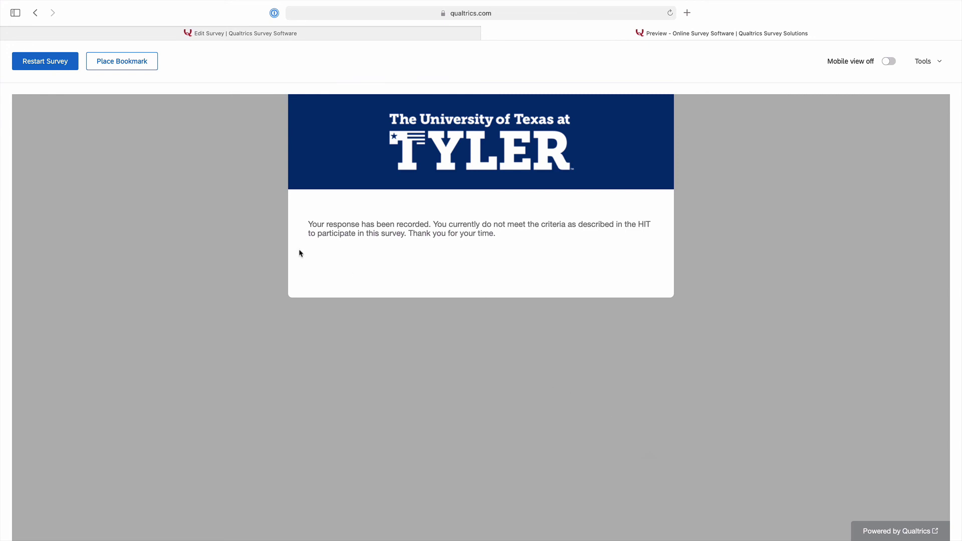
pyautogui.click(41, 67)
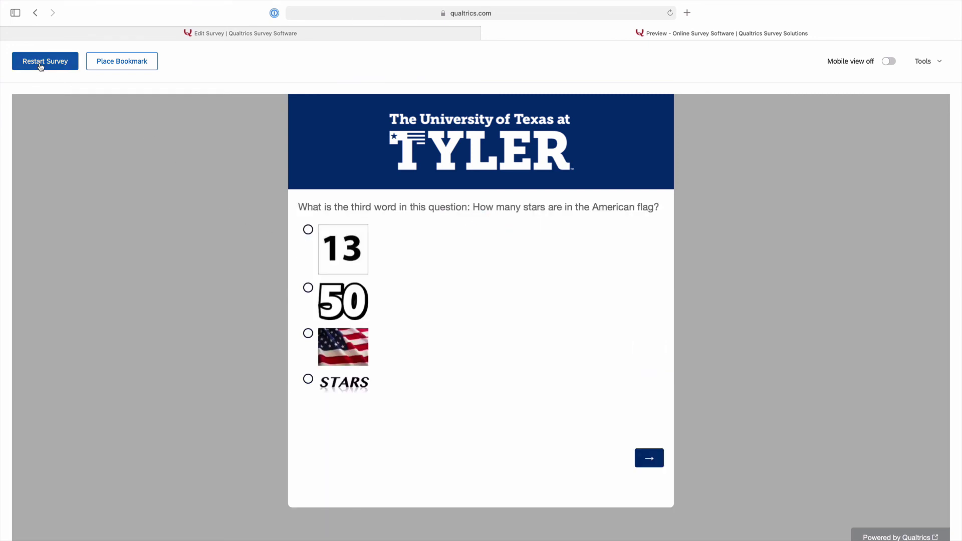
# Test declining consent: answer the screening question with STARS, submit Disagree on the consent page, and restart the survey
pyautogui.click(309, 380)
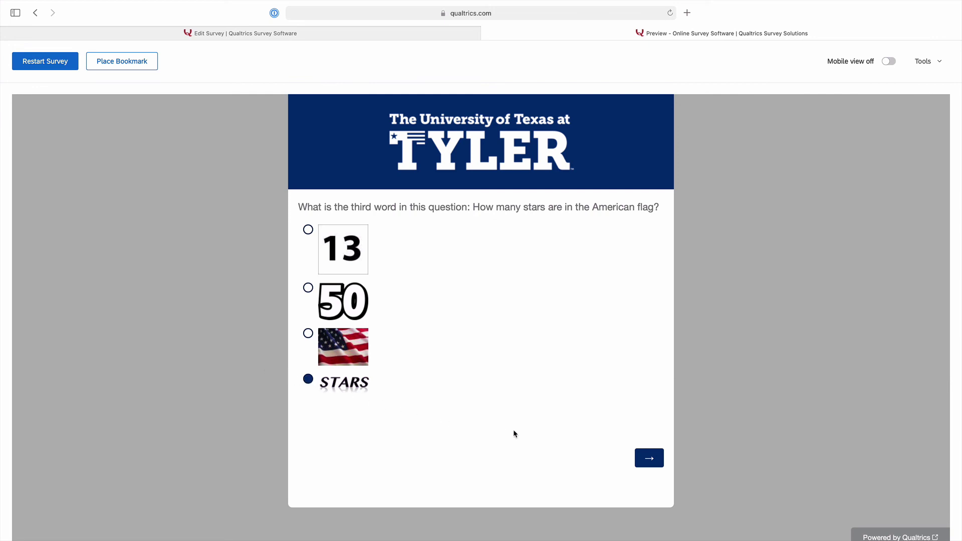
pyautogui.click(651, 465)
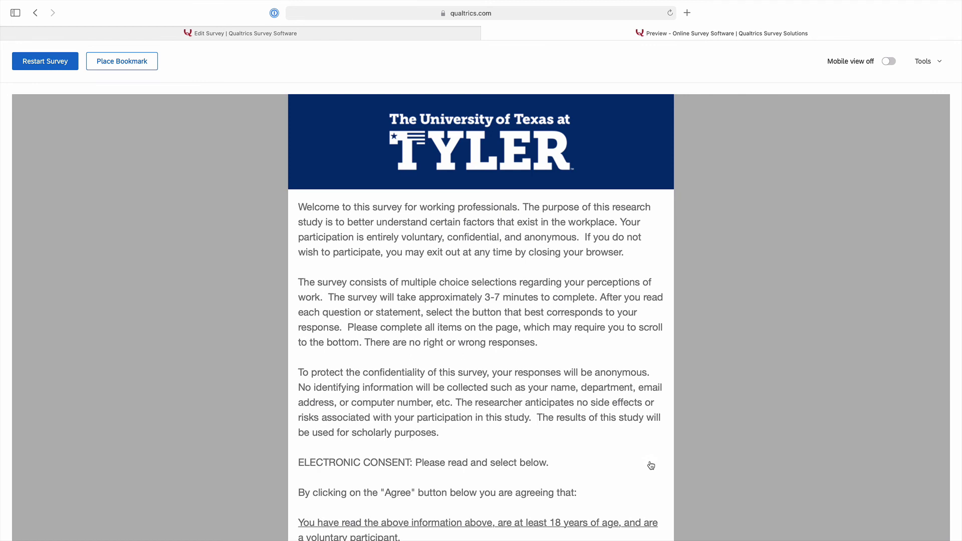
pyautogui.scroll(-5, 651, 466)
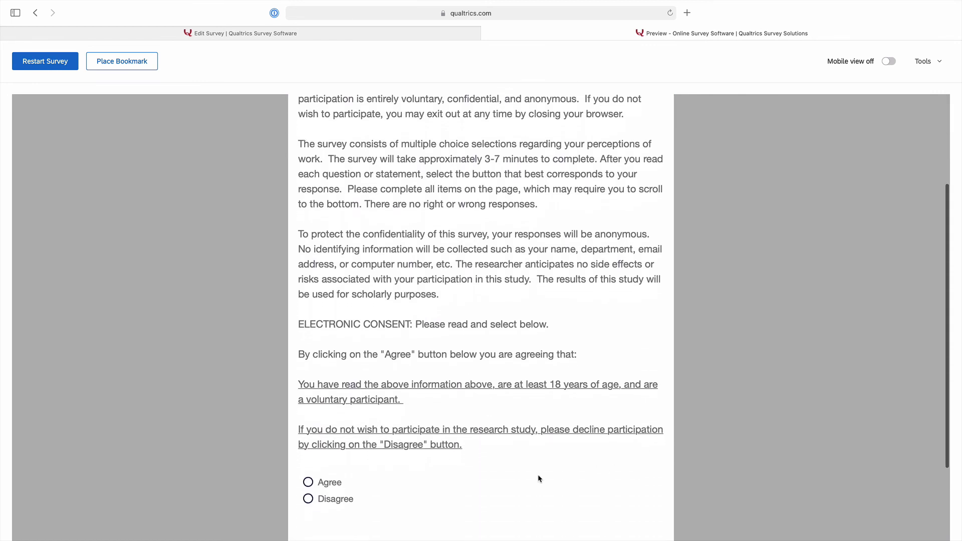
pyautogui.click(326, 500)
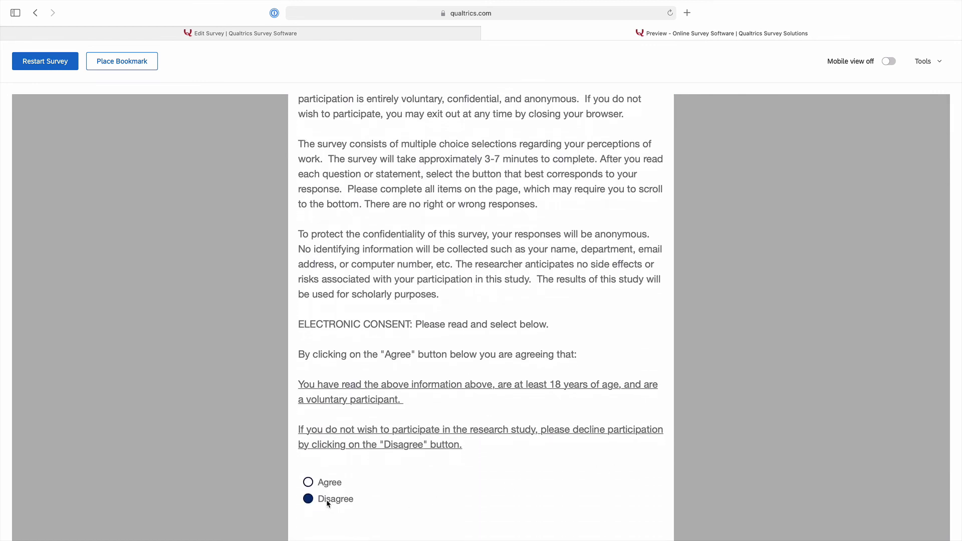
pyautogui.scroll(-3, 326, 499)
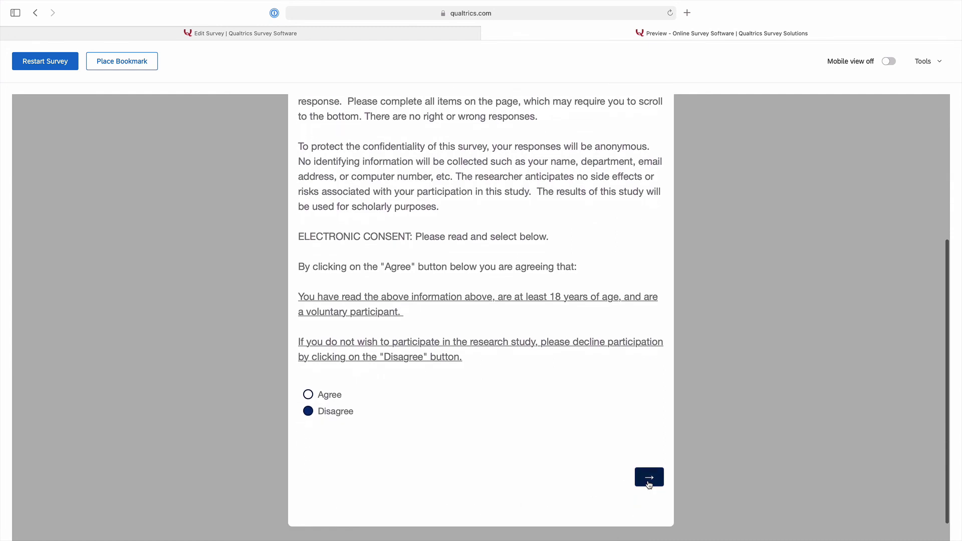
pyautogui.click(645, 483)
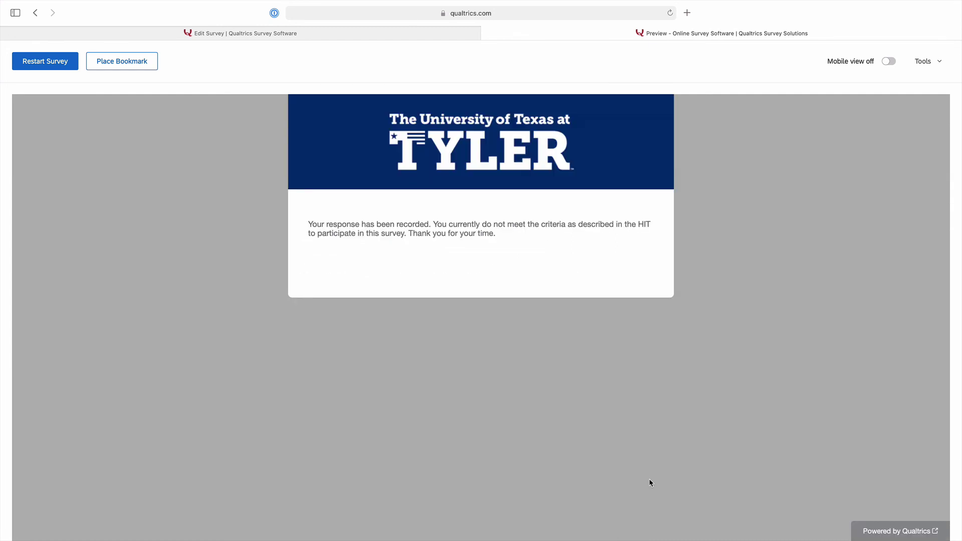
pyautogui.click(45, 63)
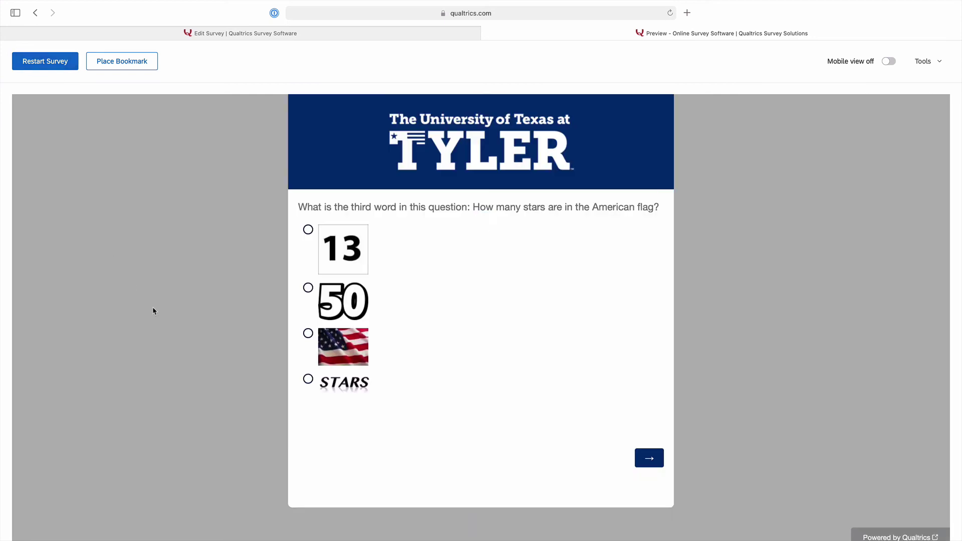
# Answer the screening question with STARS and submit Agree on the consent page to continue the preview
pyautogui.click(308, 379)
pyautogui.click(650, 461)
pyautogui.scroll(-3, 645, 461)
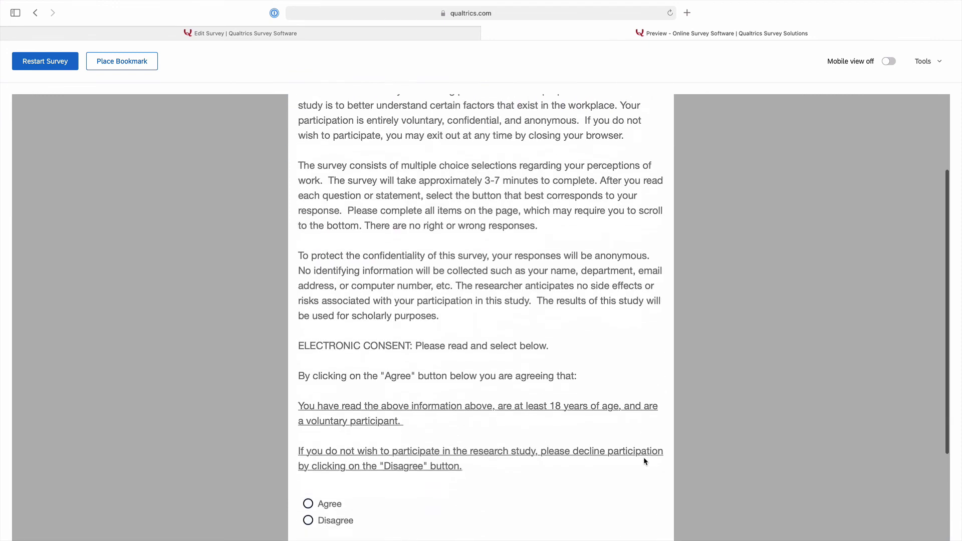
pyautogui.scroll(-3, 643, 457)
pyautogui.click(326, 414)
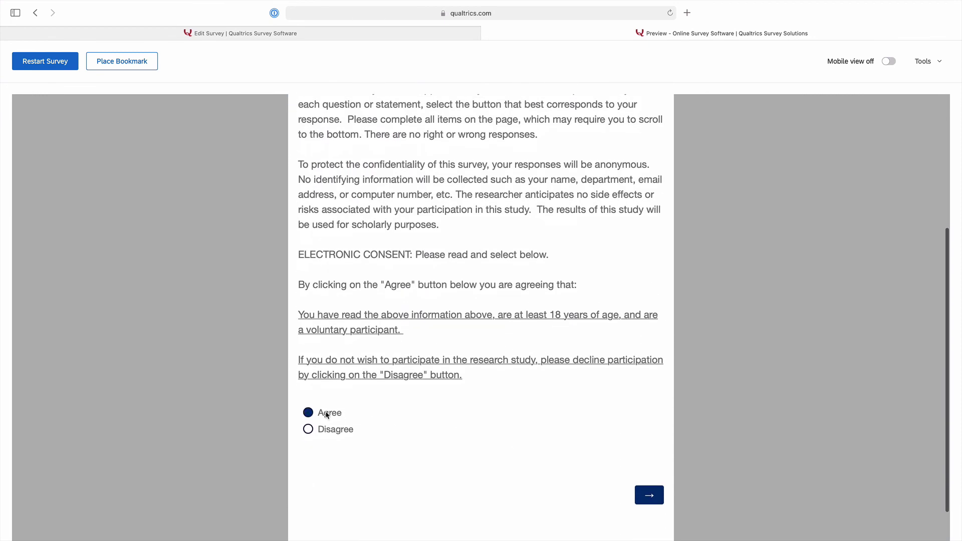
pyautogui.click(643, 498)
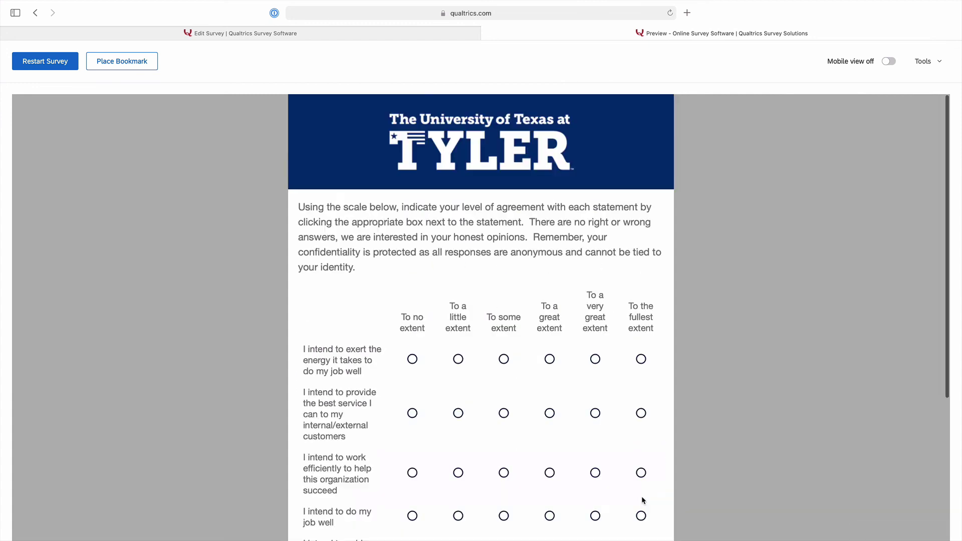
# Rate all five work-intention statements "To the fullest extent" in the preview and submit the page
pyautogui.scroll(-3, 642, 496)
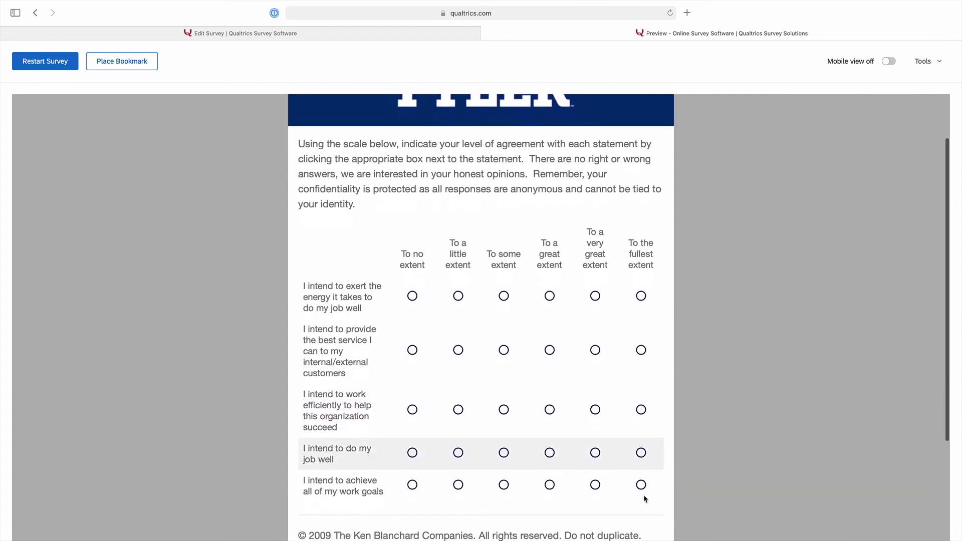
pyautogui.scroll(-3, 644, 498)
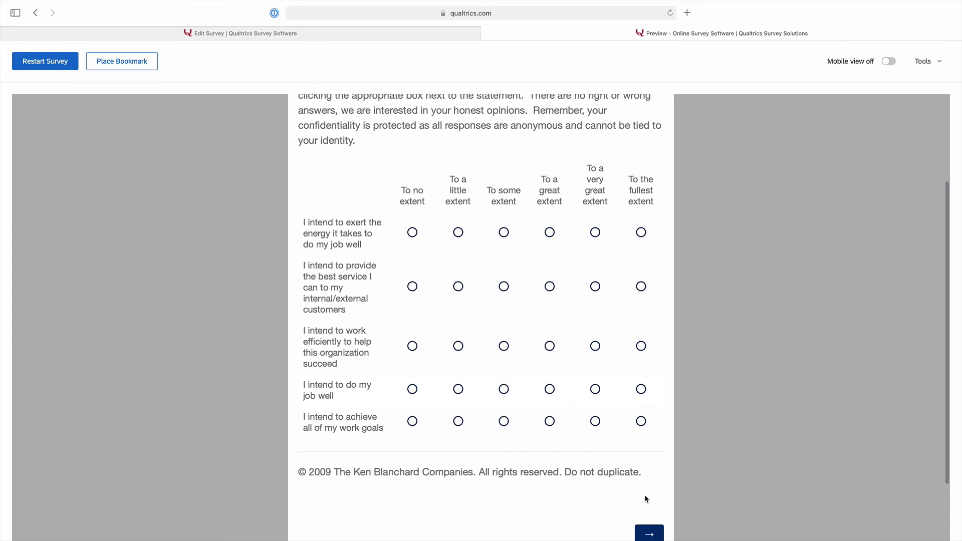
pyautogui.click(641, 232)
pyautogui.click(641, 286)
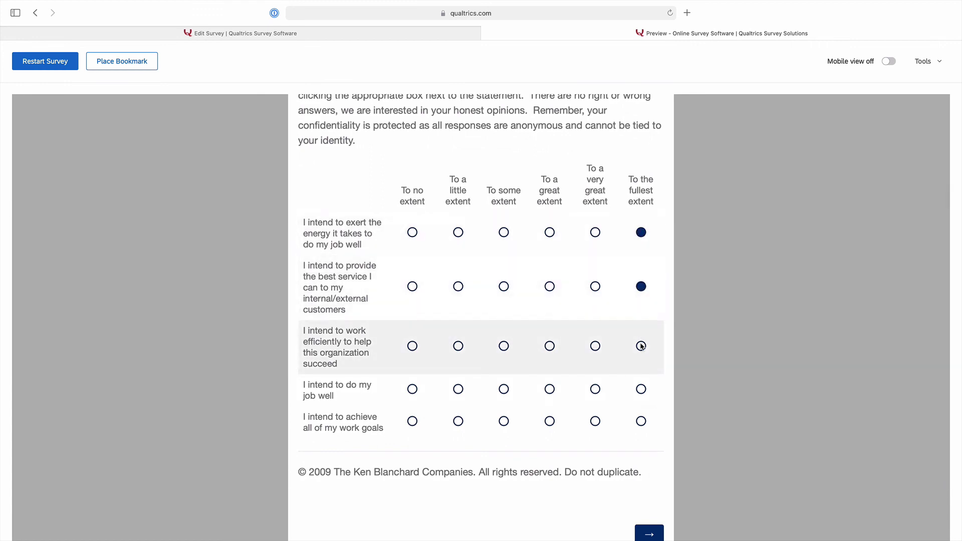
pyautogui.click(640, 346)
pyautogui.click(643, 391)
pyautogui.click(641, 422)
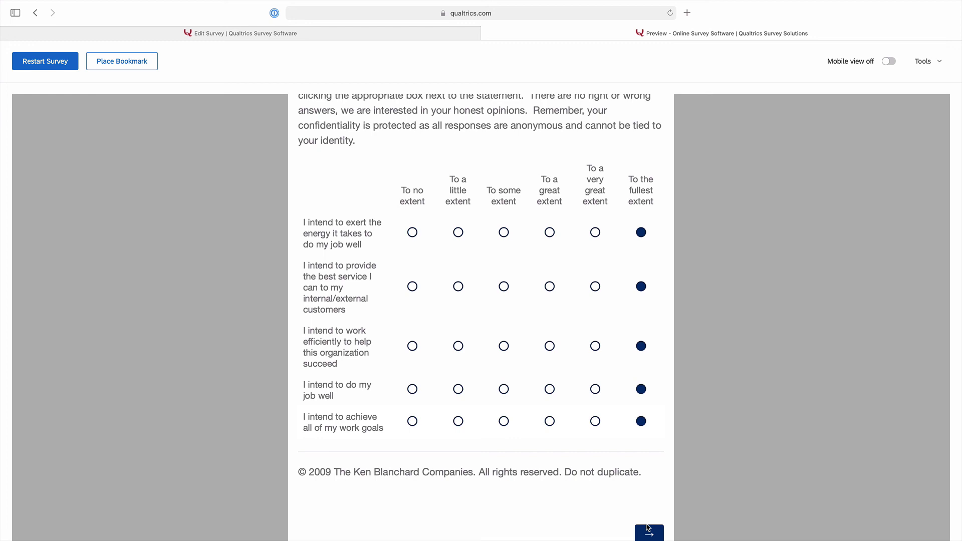
pyautogui.click(648, 531)
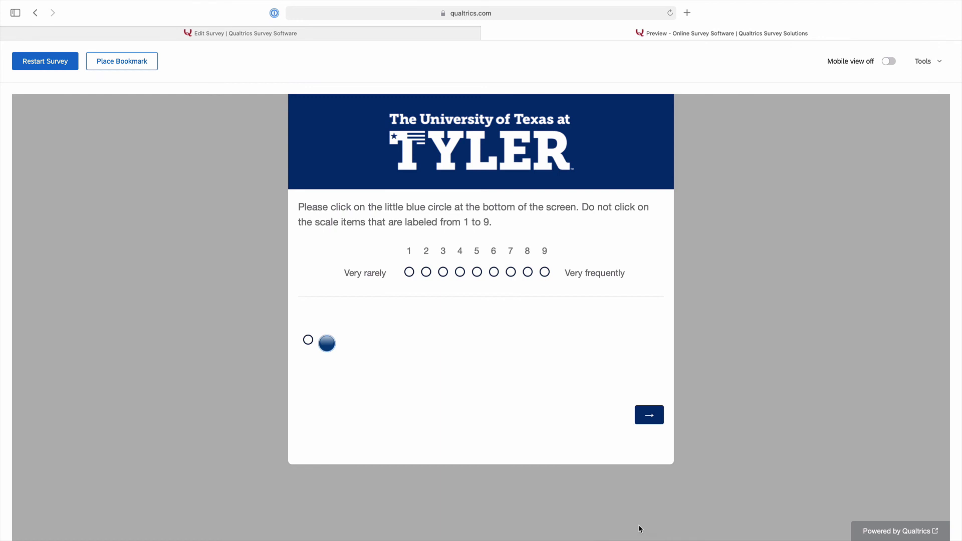
# Test the attention check with 5 as the wrong scale answer, then select OK on the follow-up page and continue
pyautogui.click(477, 272)
pyautogui.click(644, 414)
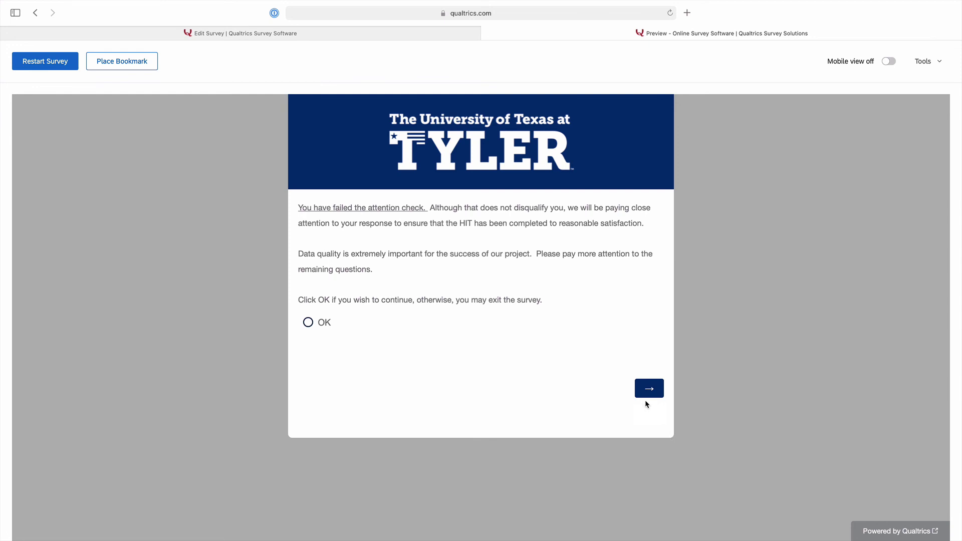
pyautogui.click(648, 388)
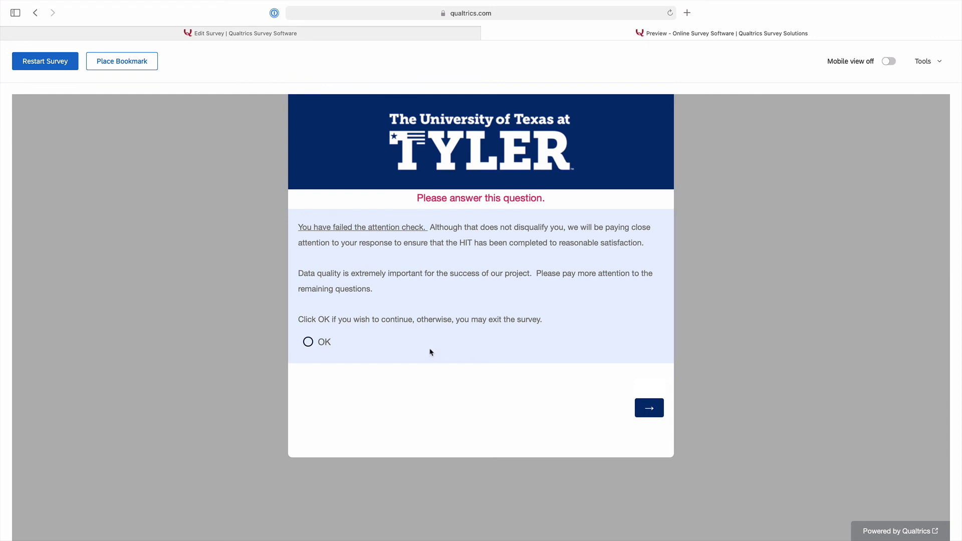
pyautogui.click(309, 342)
pyautogui.click(650, 409)
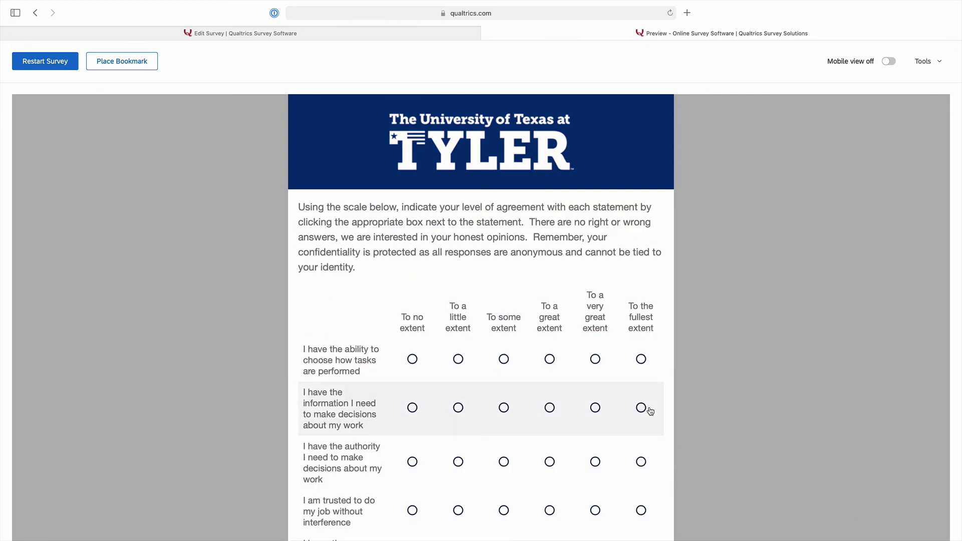
# Rate all five autonomy and decision-making statements "To the fullest extent" and submit the page
pyautogui.scroll(-3, 649, 408)
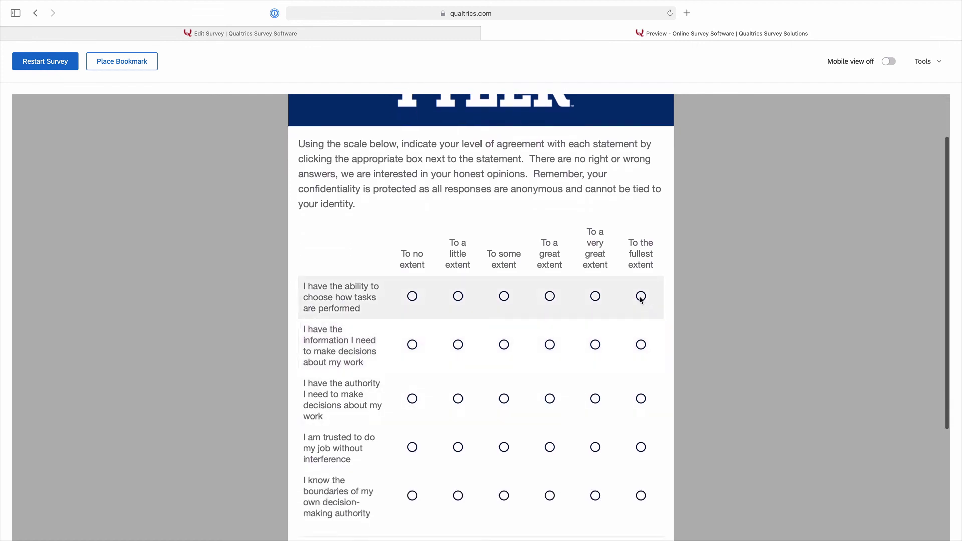
pyautogui.click(641, 297)
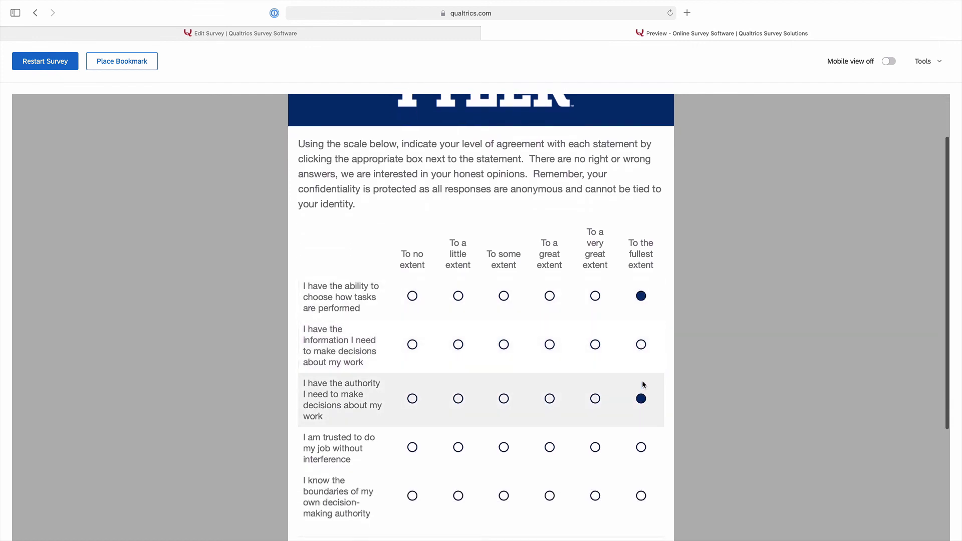
pyautogui.click(641, 344)
pyautogui.click(642, 447)
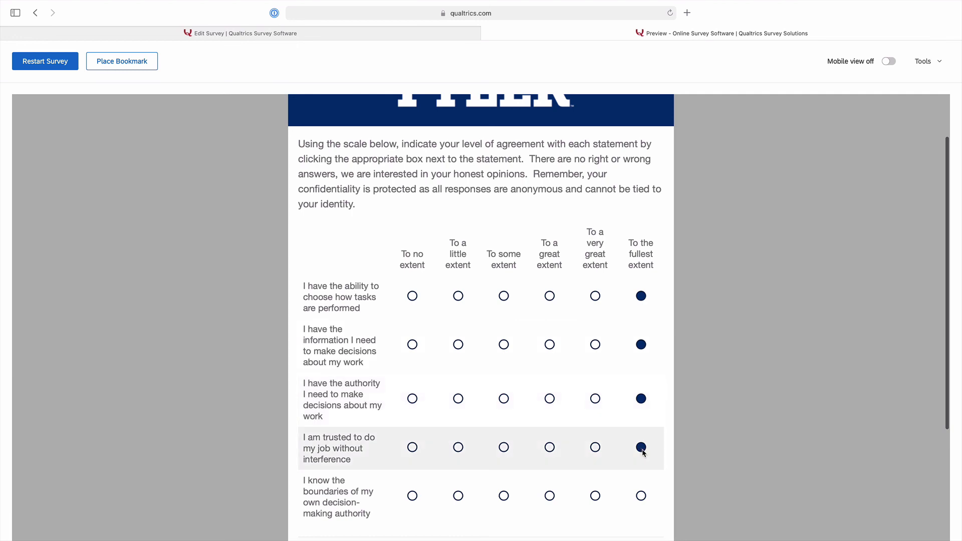
pyautogui.click(641, 496)
pyautogui.scroll(-5, 644, 497)
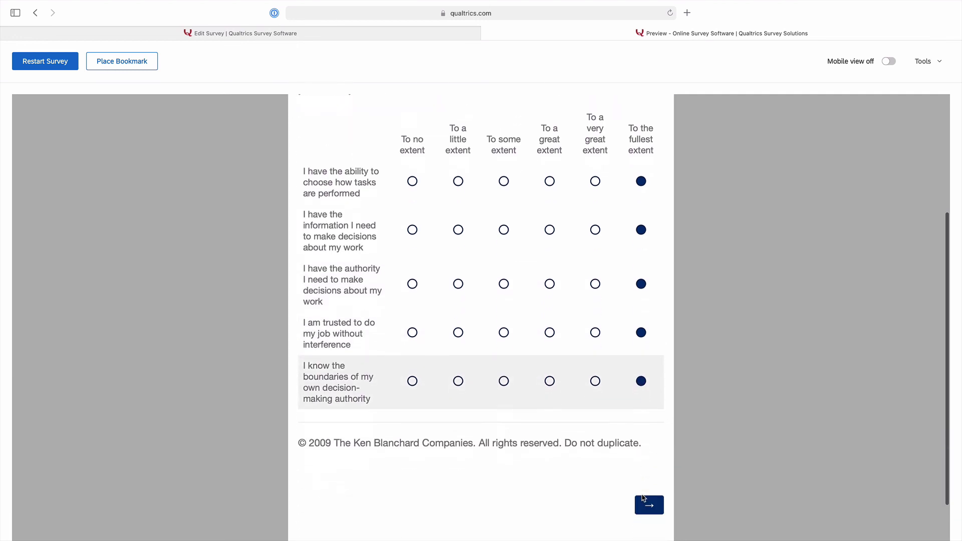
pyautogui.click(647, 473)
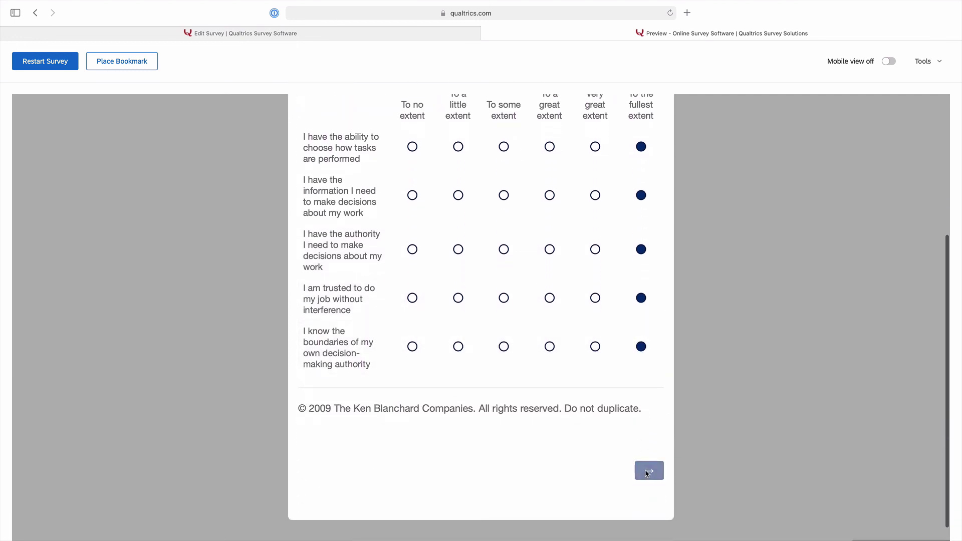
# Submit the demographic questions with Male, Not Hispanic or Latino, and White, and highlight the payment code in the end-of-survey message
pyautogui.scroll(-5, 644, 474)
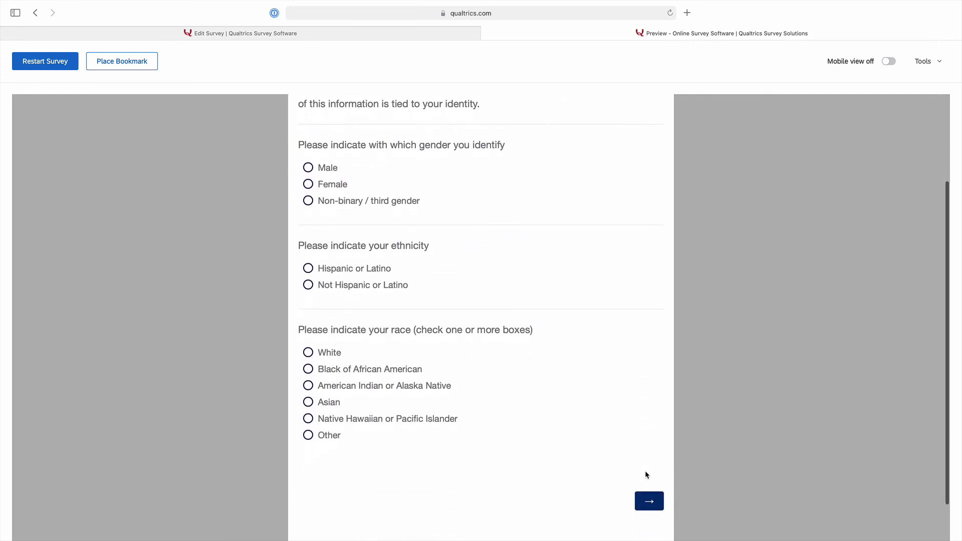
pyautogui.scroll(3, 645, 471)
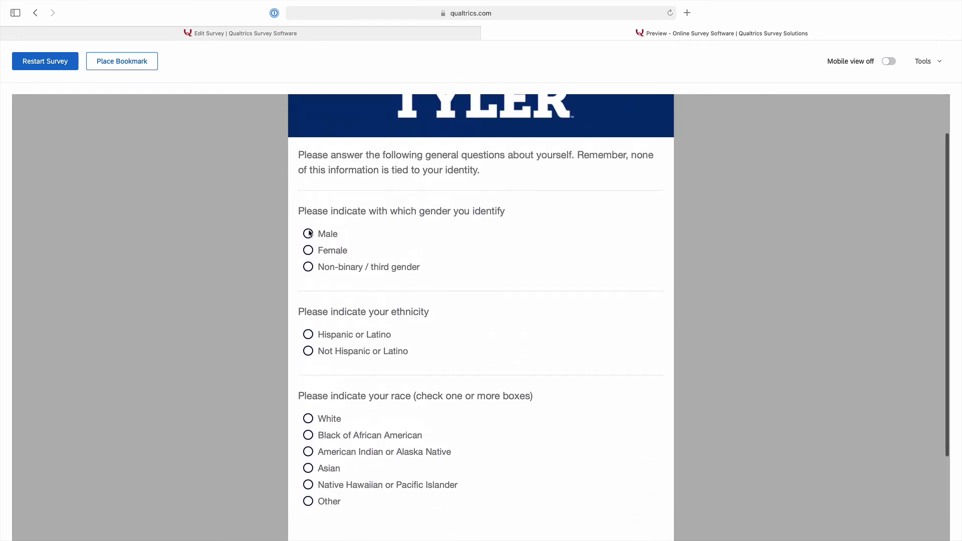
pyautogui.click(308, 234)
pyautogui.click(308, 350)
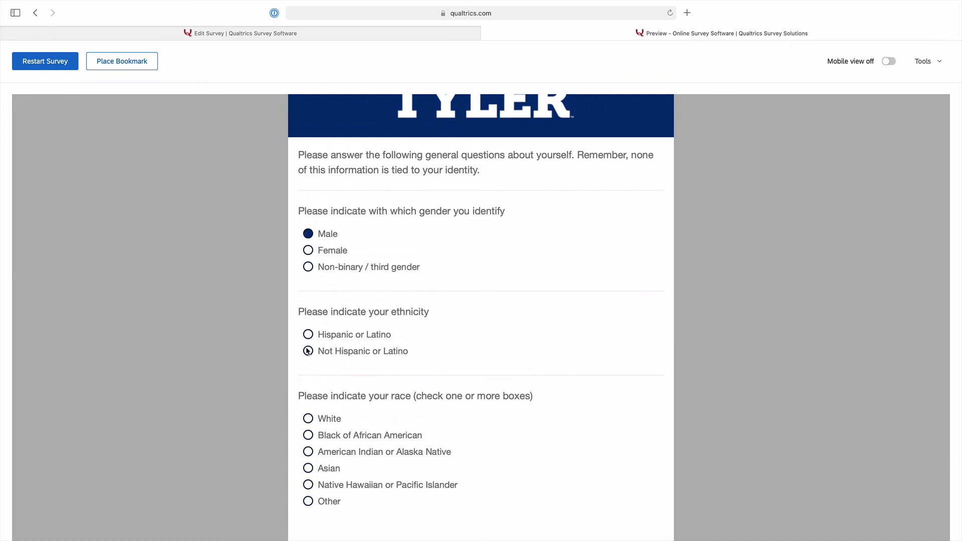
pyautogui.click(308, 418)
pyautogui.scroll(-3, 308, 418)
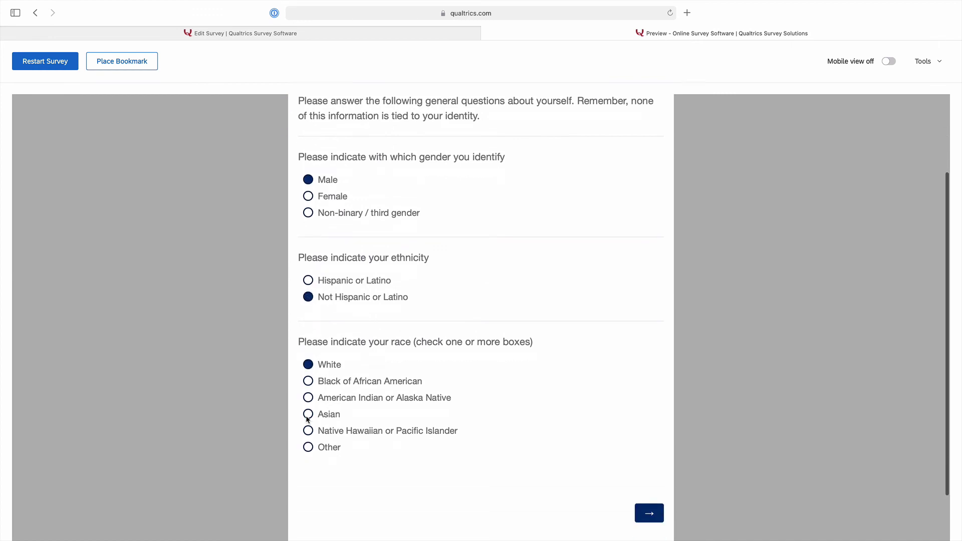
pyautogui.click(642, 449)
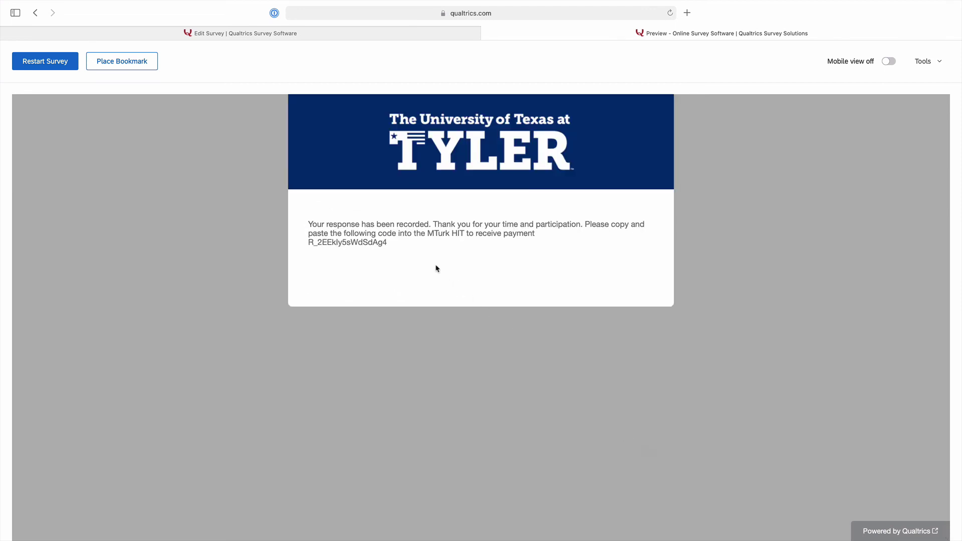
pyautogui.moveTo(387, 242); pyautogui.dragTo(308, 242)
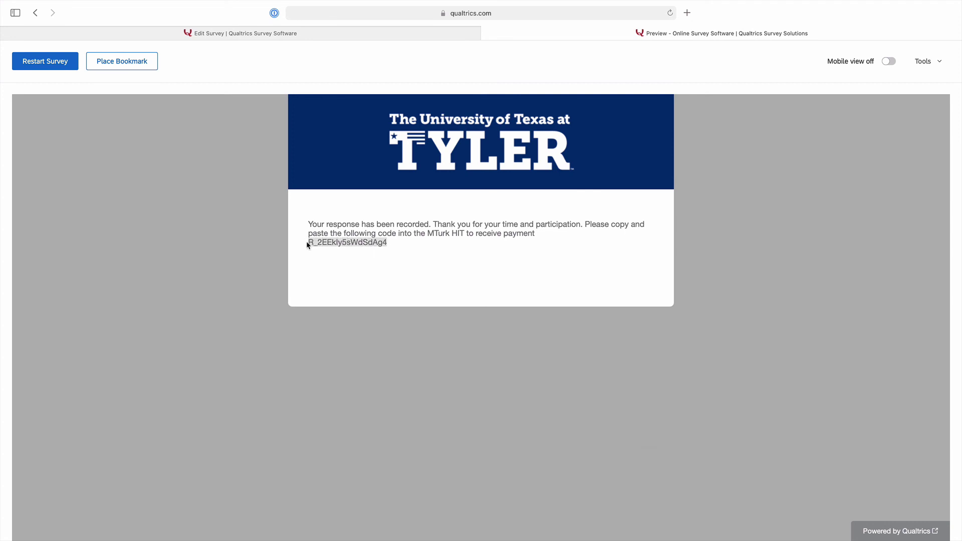